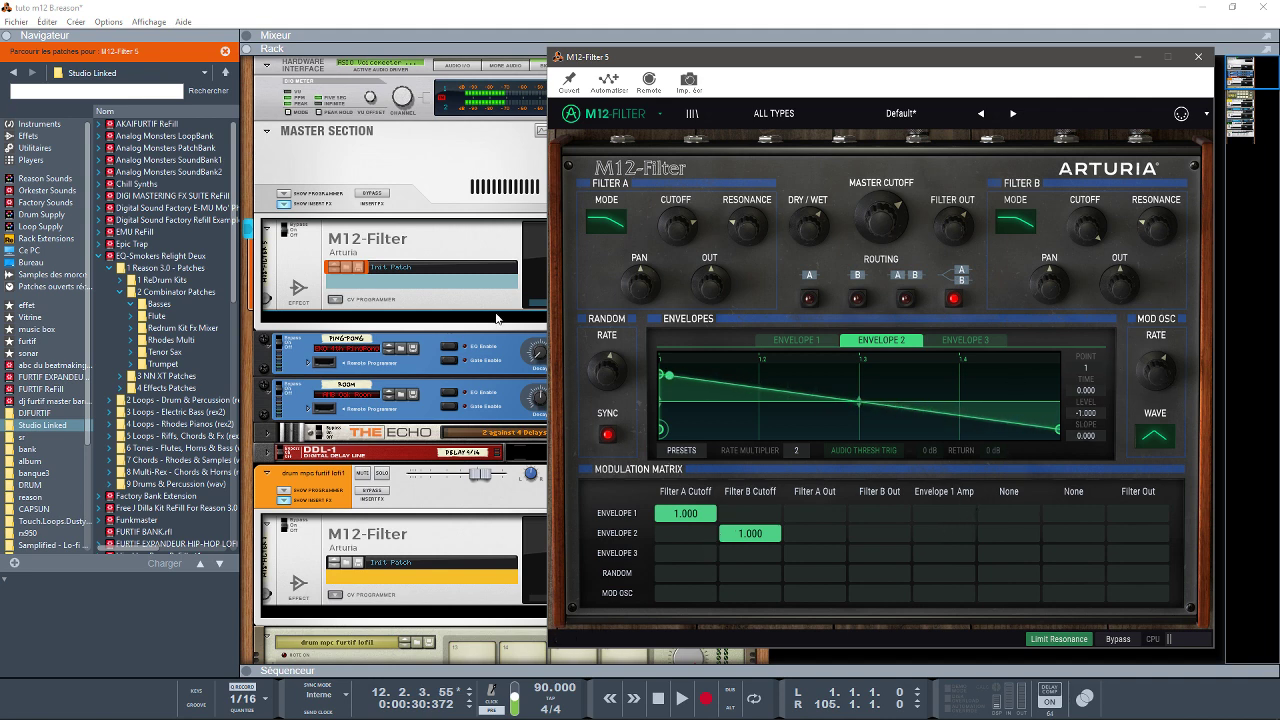
Delete the M12-Filter device from the Master Section's inserts and confirm the removal
{"action": "left_click", "coordinate": [444, 236]}
{"action": "key", "text": "Delete"}
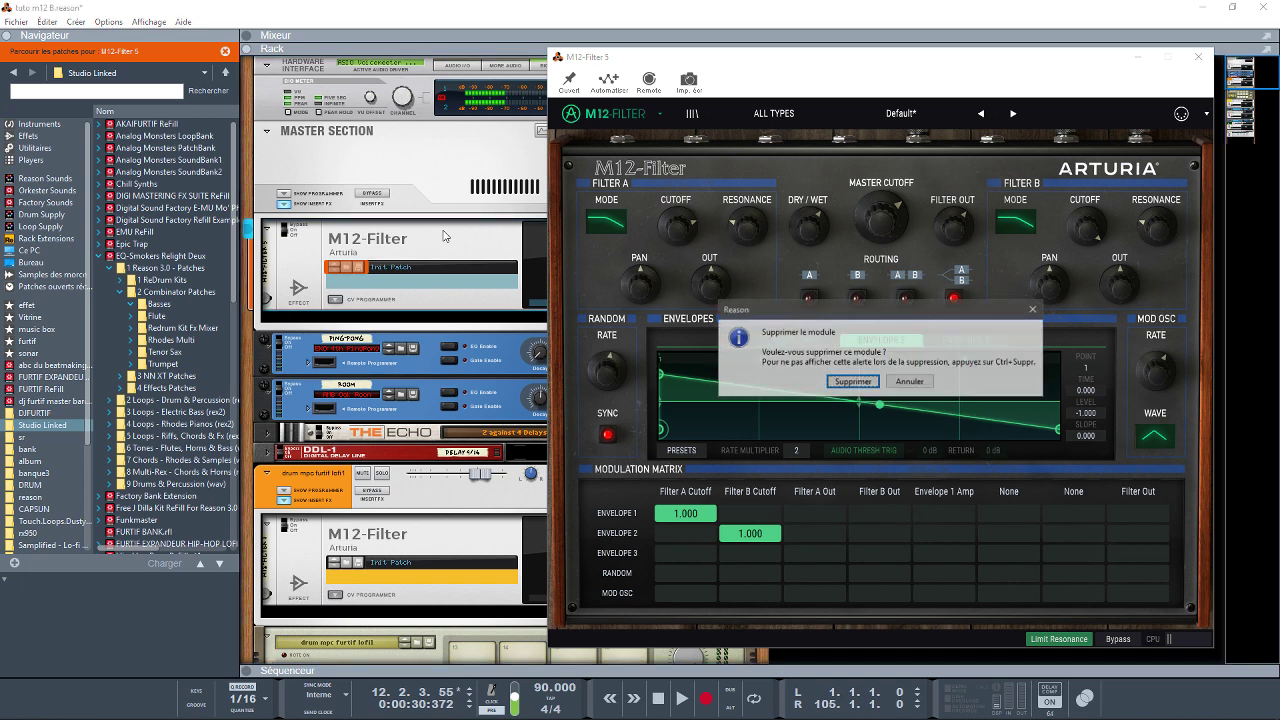
{"action": "key", "text": "Return"}
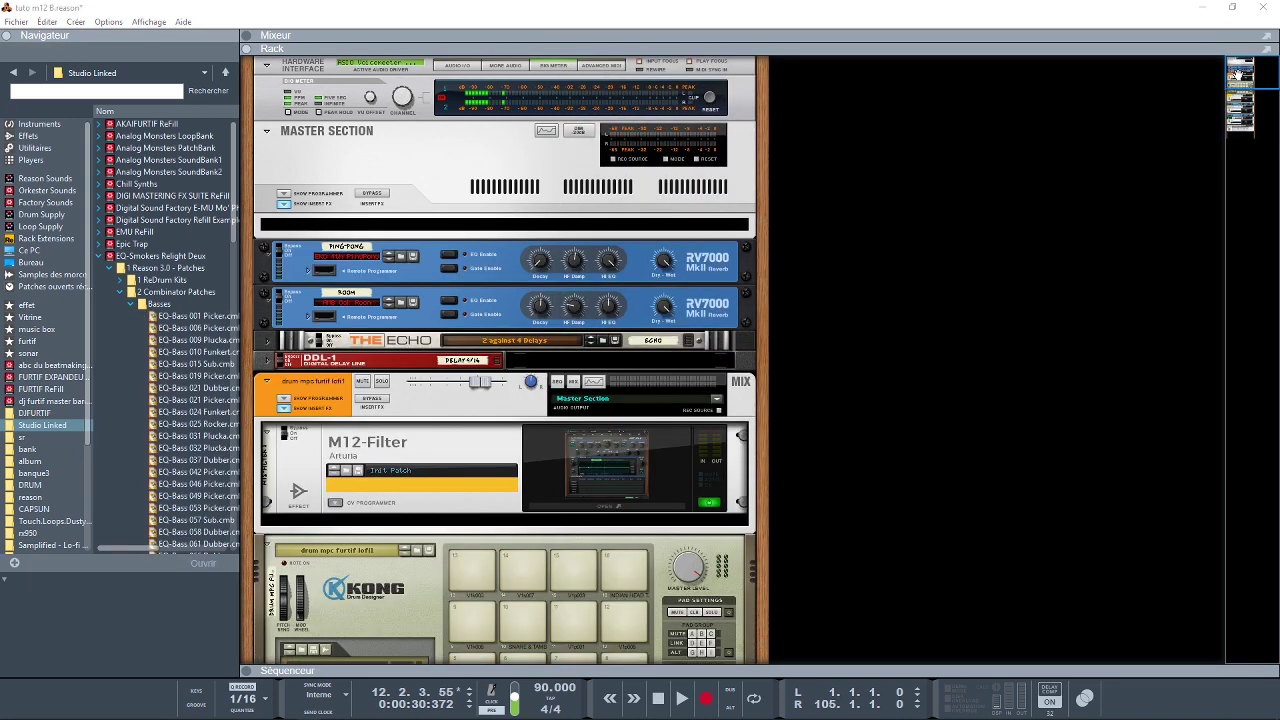
Review the M12-Filter inserts on the mix channels down the rack, and switch to the mixer and sequencer view
{"action": "left_click_drag", "start_coordinate": [1238, 75], "coordinate": [1240, 93]}
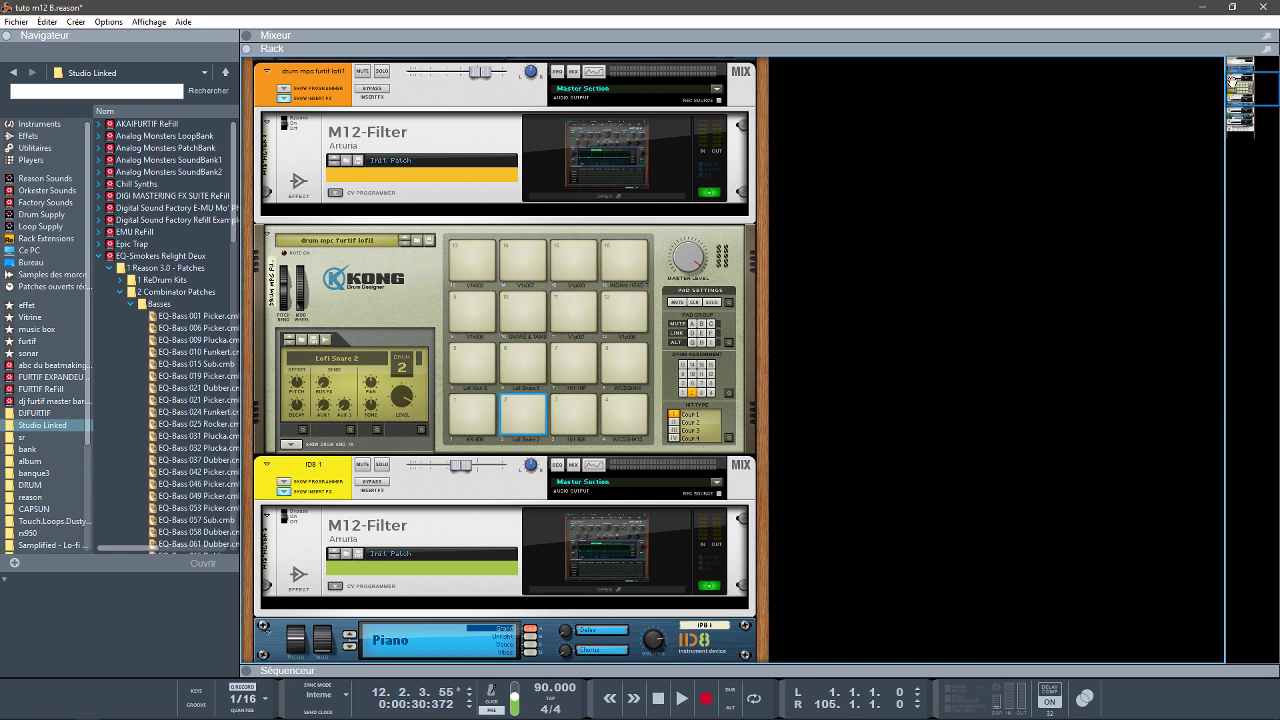
{"action": "left_click_drag", "start_coordinate": [1233, 82], "coordinate": [1235, 96]}
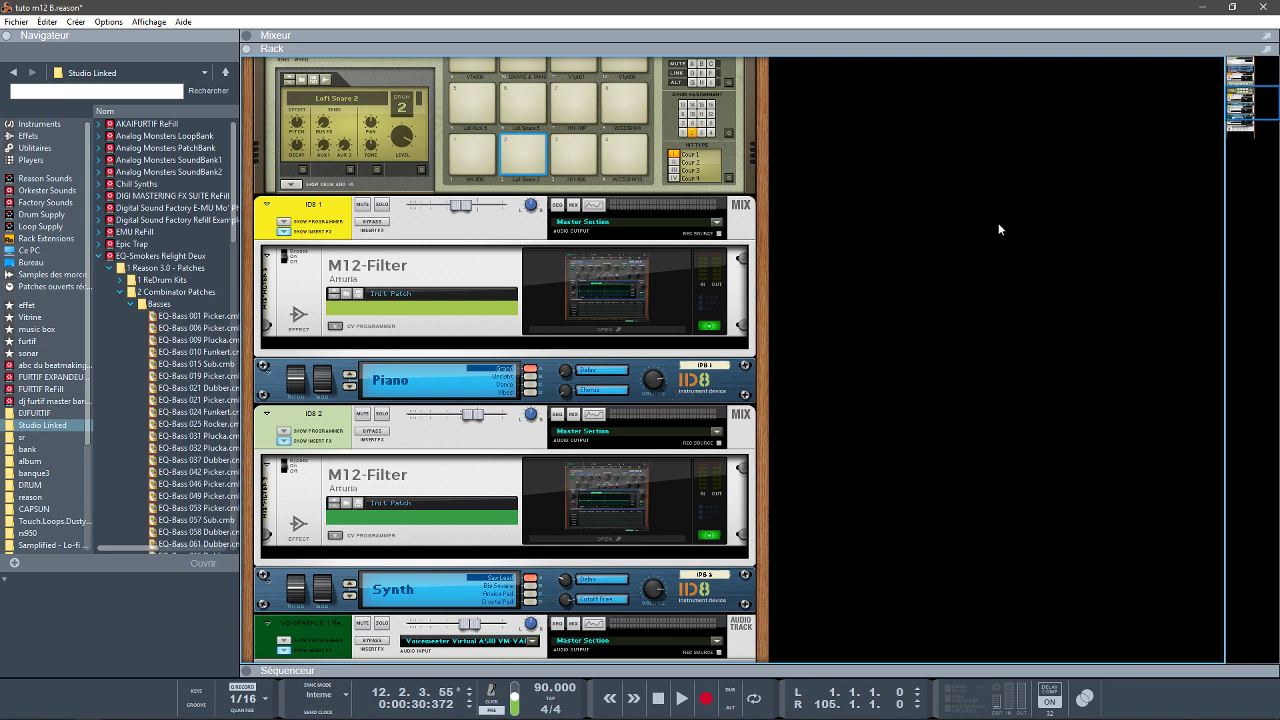
{"action": "left_click_drag", "start_coordinate": [1237, 107], "coordinate": [1237, 113]}
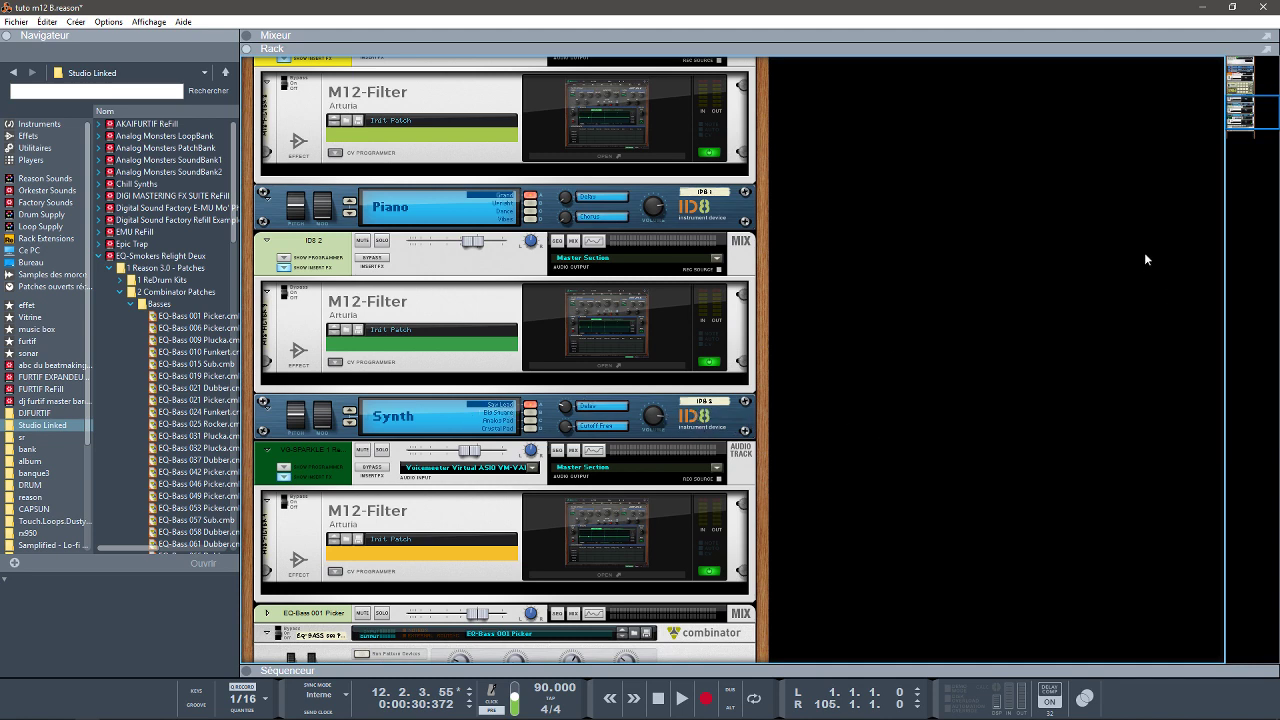
{"action": "mouse_move", "coordinate": [1247, 105]}
{"action": "left_mouse_down"}
{"action": "mouse_move", "coordinate": [1259, 126]}
{"action": "mouse_move", "coordinate": [1254, 95]}
{"action": "mouse_move", "coordinate": [1254, 113]}
{"action": "left_mouse_up"}
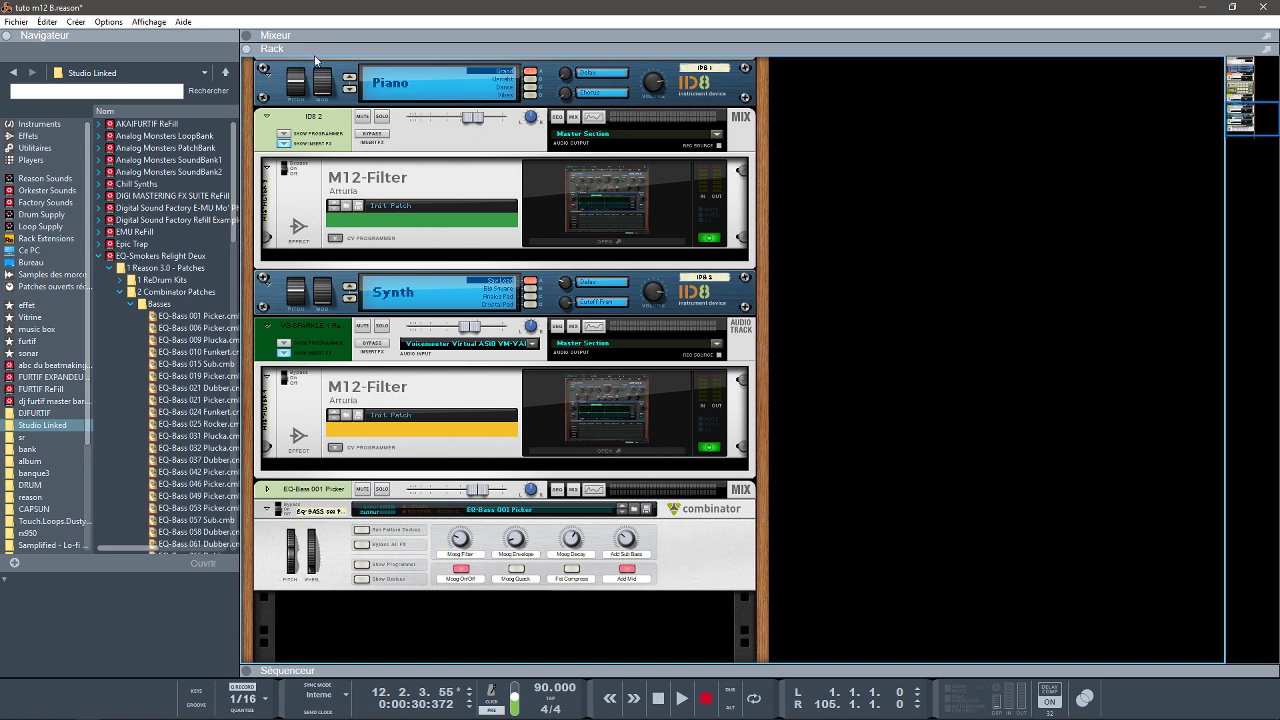
{"action": "left_click", "coordinate": [247, 50]}
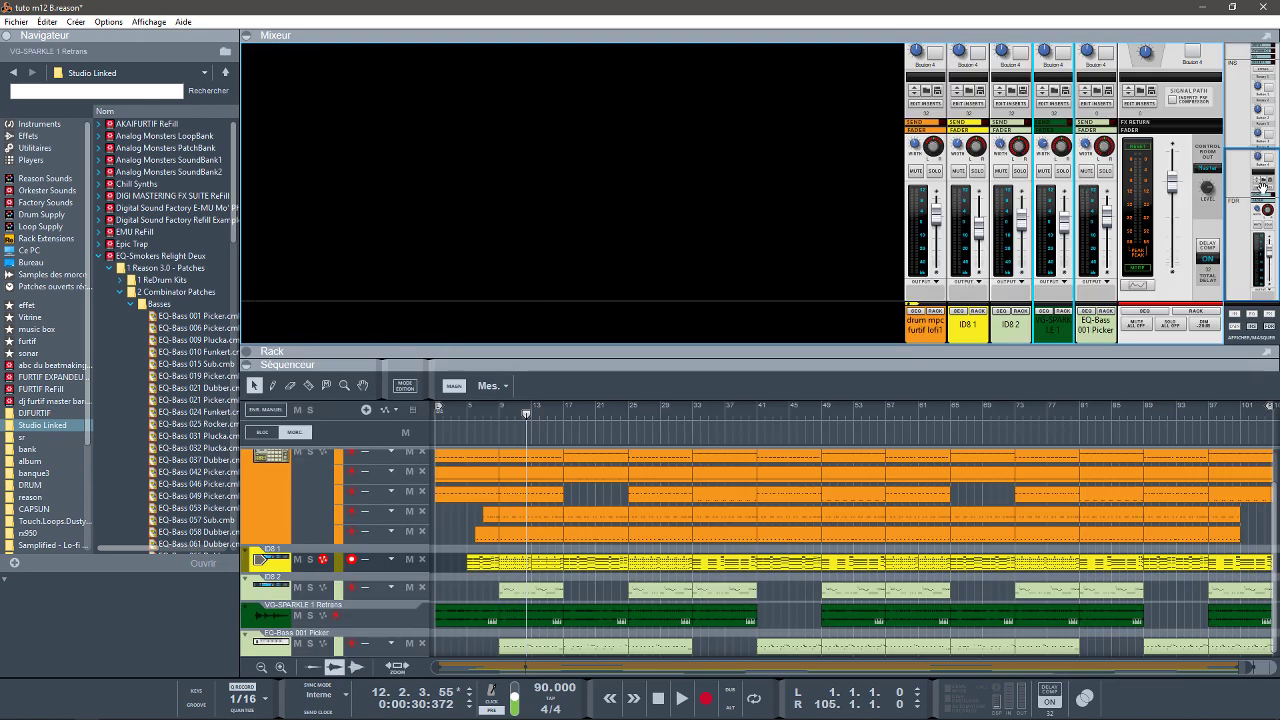
Hide the browser and listen to the song from the beginning to about bar 31, watching the channel levels in the mixer
{"action": "key", "text": "shift+Return"}
{"action": "key", "text": "space"}
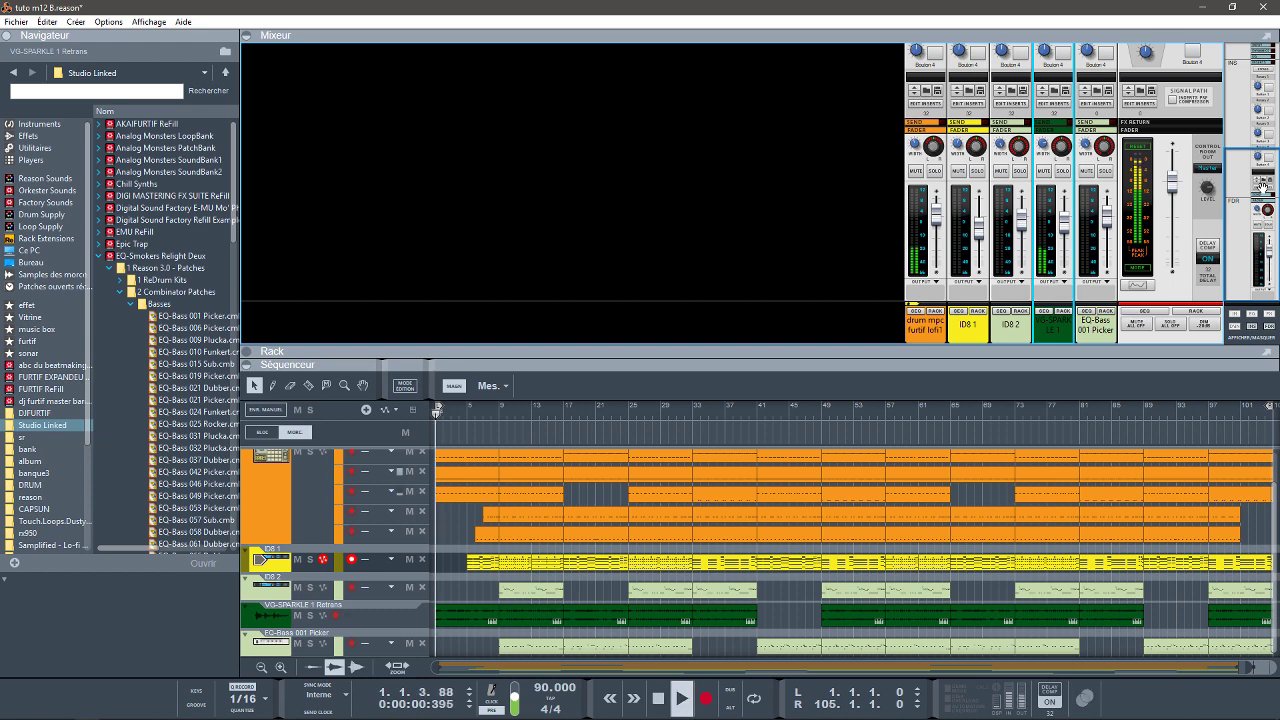
{"action": "left_click", "coordinate": [5, 35]}
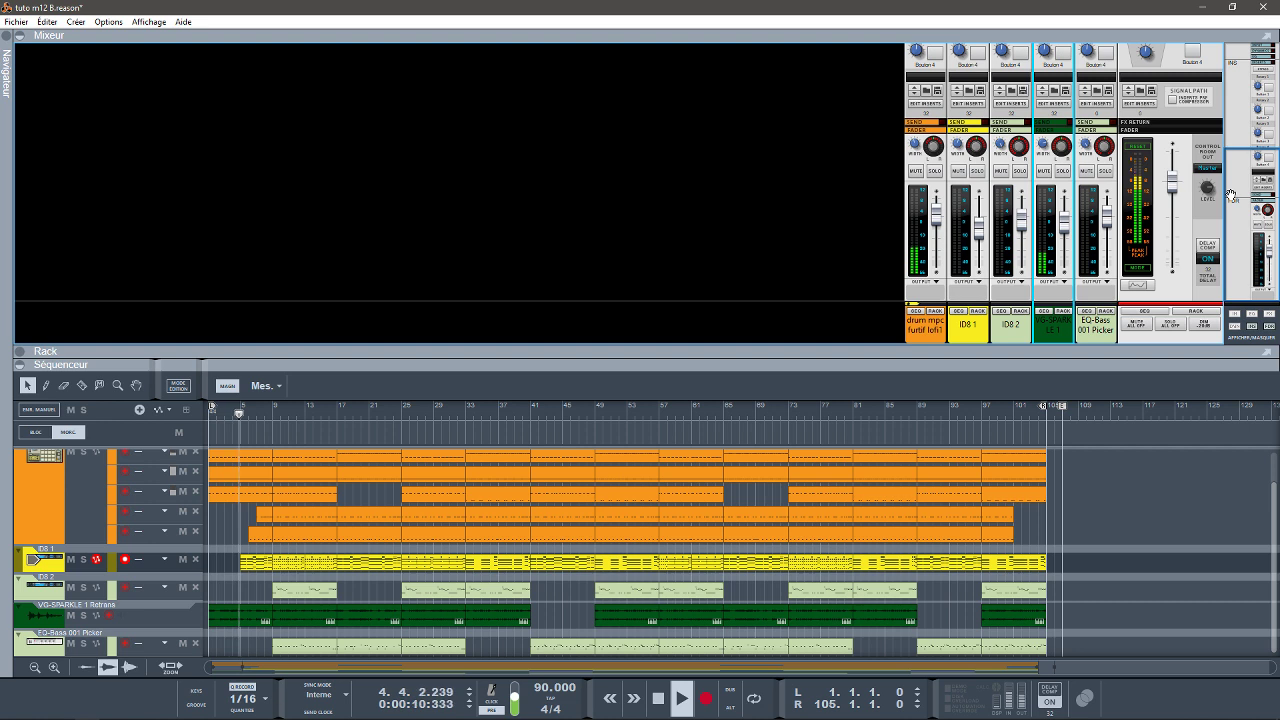
{"action": "left_click", "coordinate": [979, 228]}
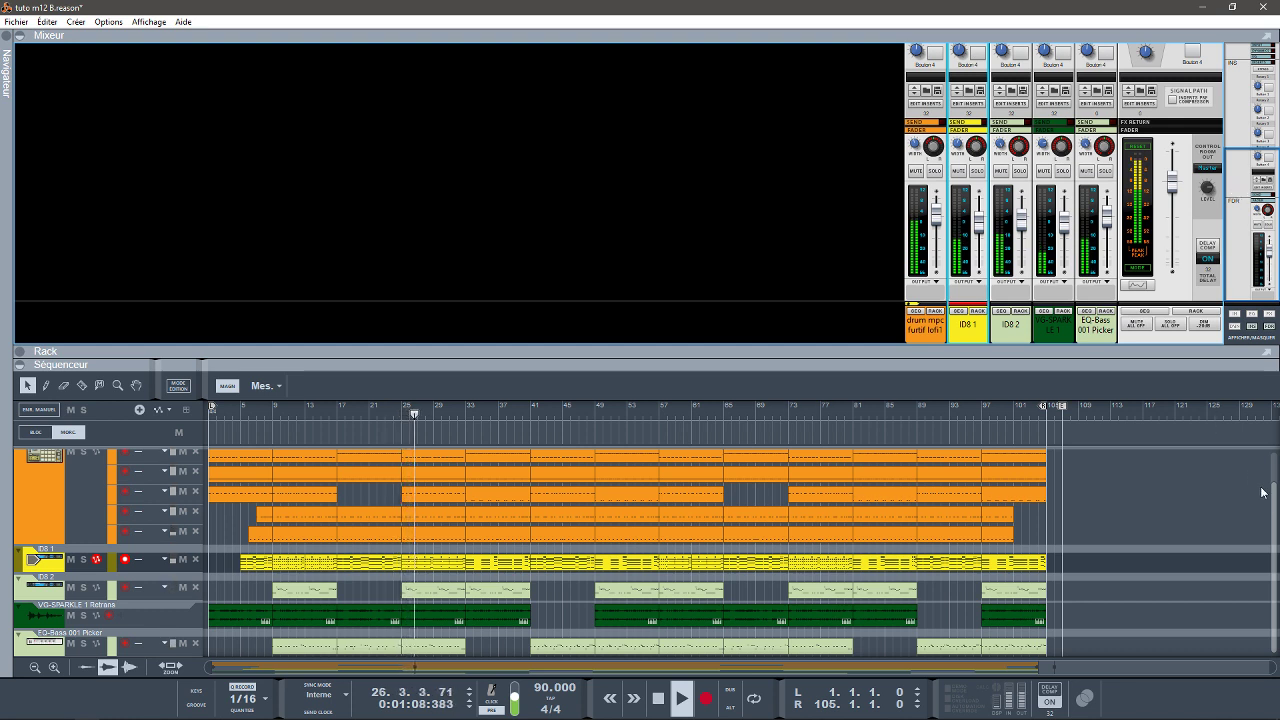
{"action": "mouse_move", "coordinate": [1274, 508]}
{"action": "left_mouse_down"}
{"action": "mouse_move", "coordinate": [1274, 477]}
{"action": "mouse_move", "coordinate": [1274, 510]}
{"action": "left_mouse_up"}
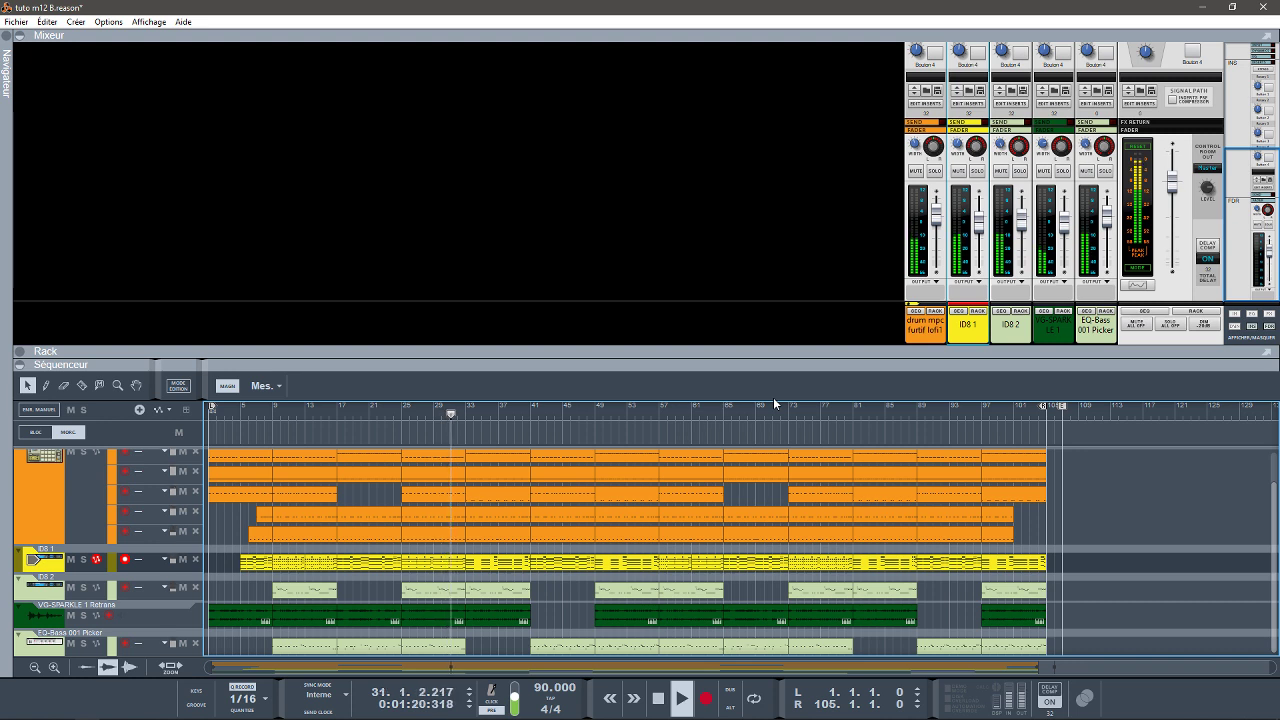
{"action": "key", "text": "space"}
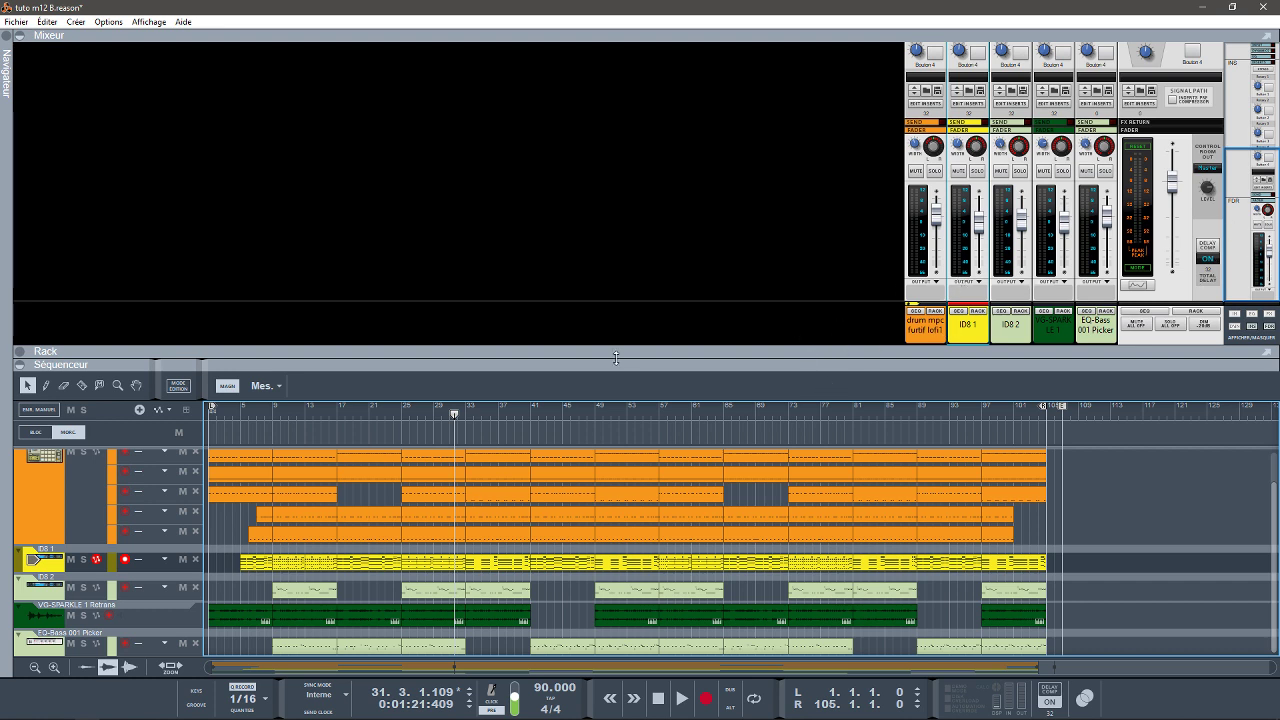
Expand the mixer by hiding the sequencer, and bypass the inserts on the drum, ID8 1, ID8 2 and VG-SPARKLE 1 channels
{"action": "left_click_drag", "start_coordinate": [627, 346], "coordinate": [630, 382]}
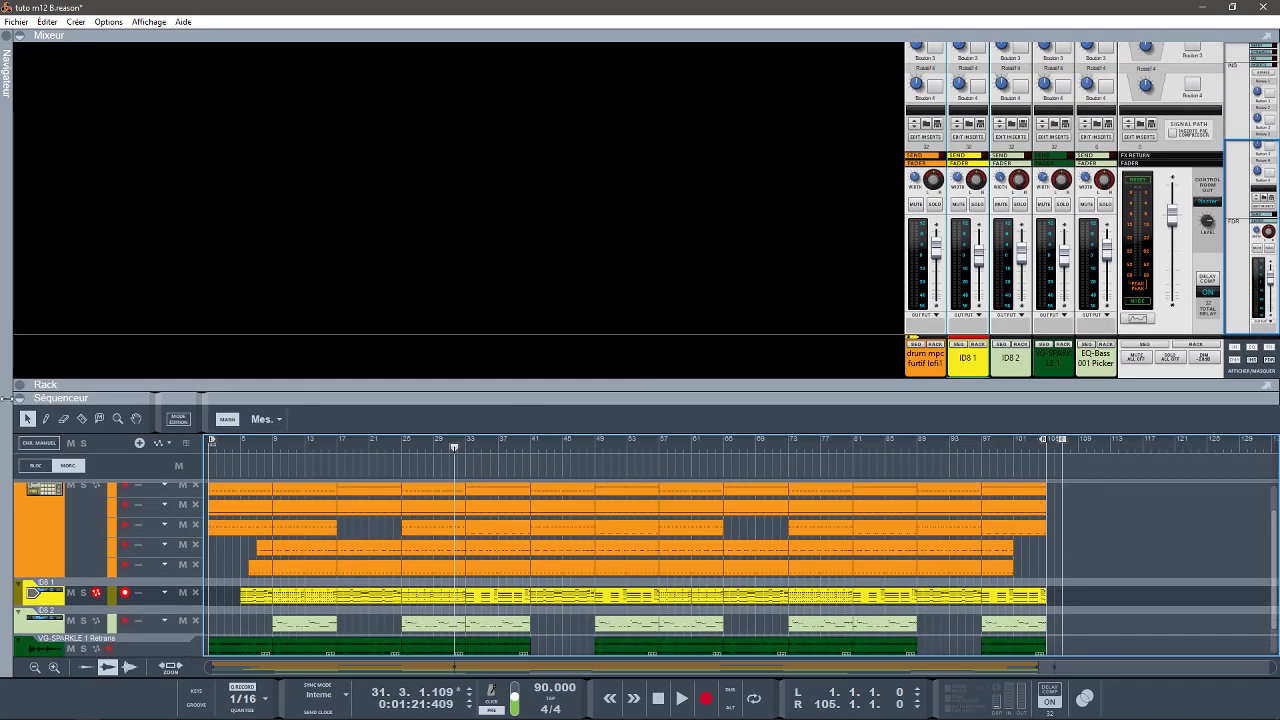
{"action": "left_click", "coordinate": [19, 400]}
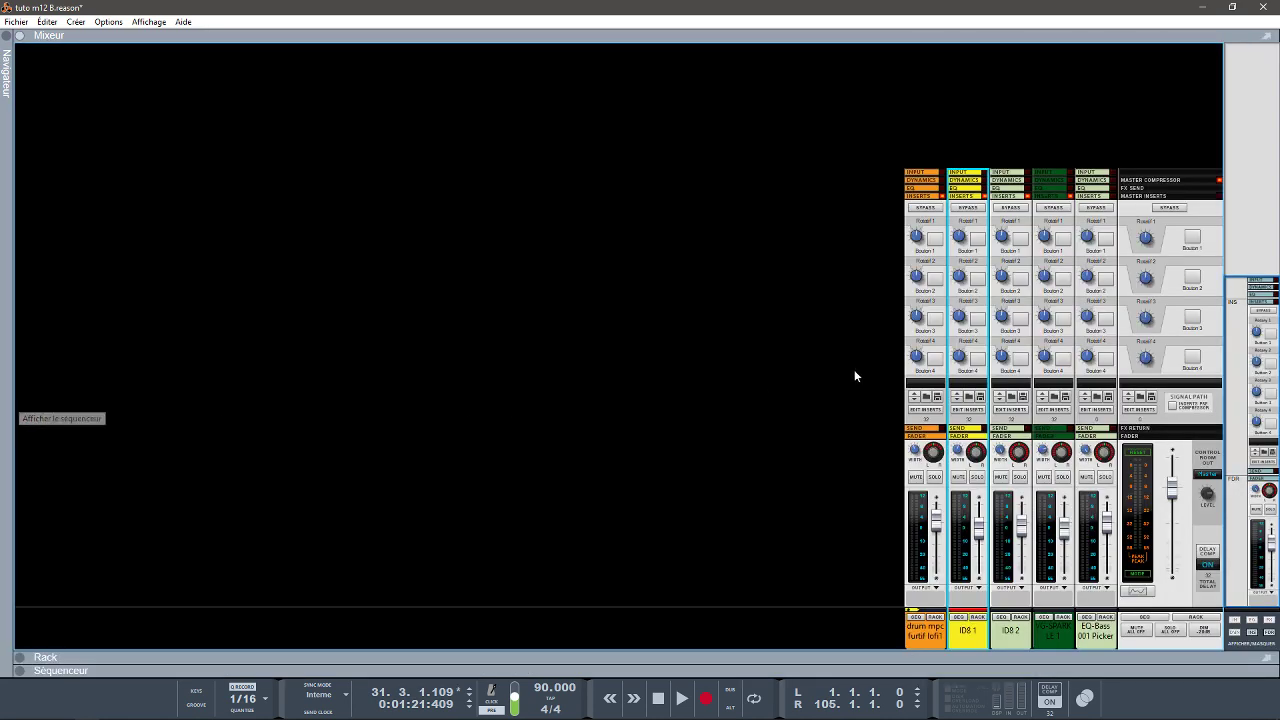
{"action": "left_click", "coordinate": [1092, 208]}
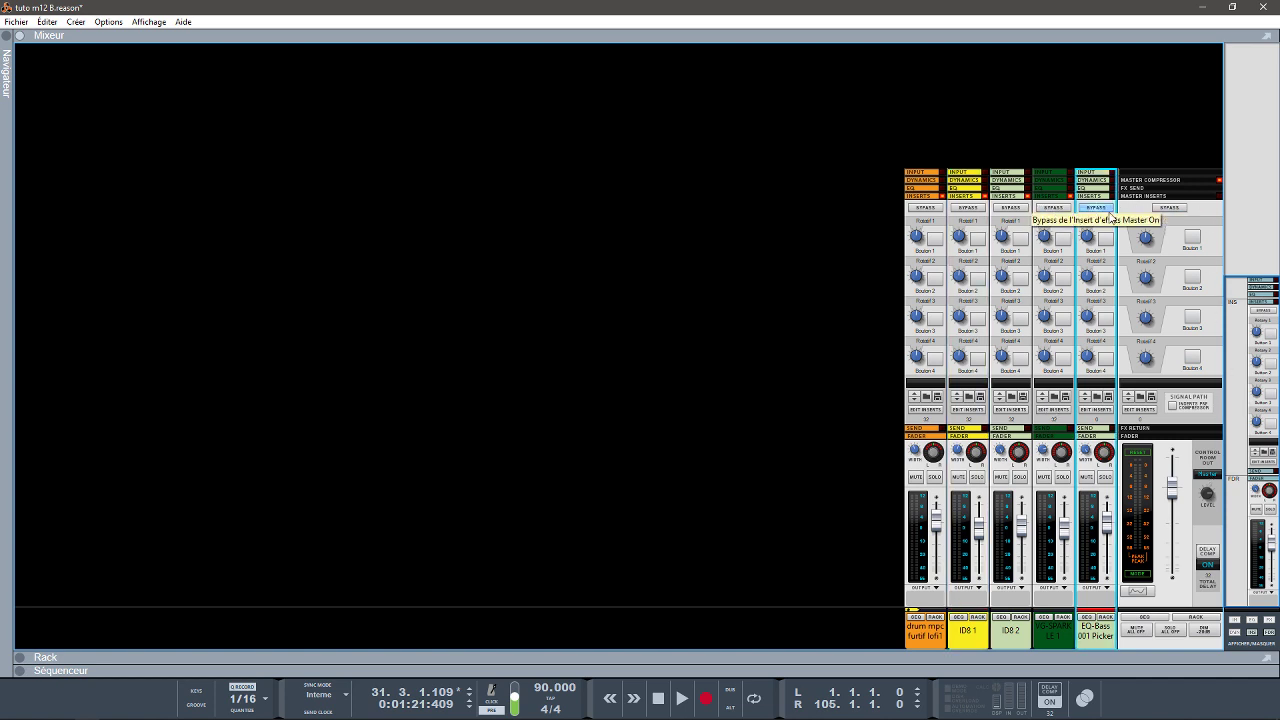
{"action": "left_click", "coordinate": [1053, 208]}
{"action": "left_click", "coordinate": [1010, 208]}
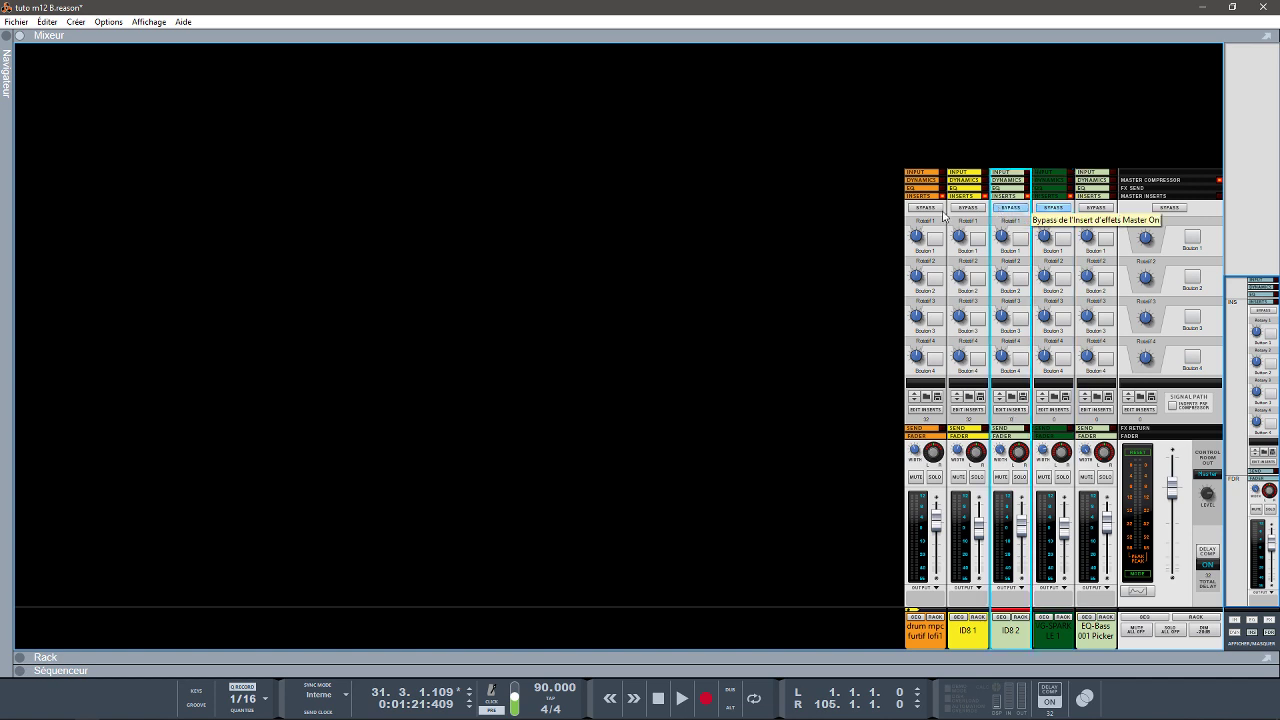
{"action": "left_click", "coordinate": [968, 208]}
{"action": "left_click", "coordinate": [925, 208]}
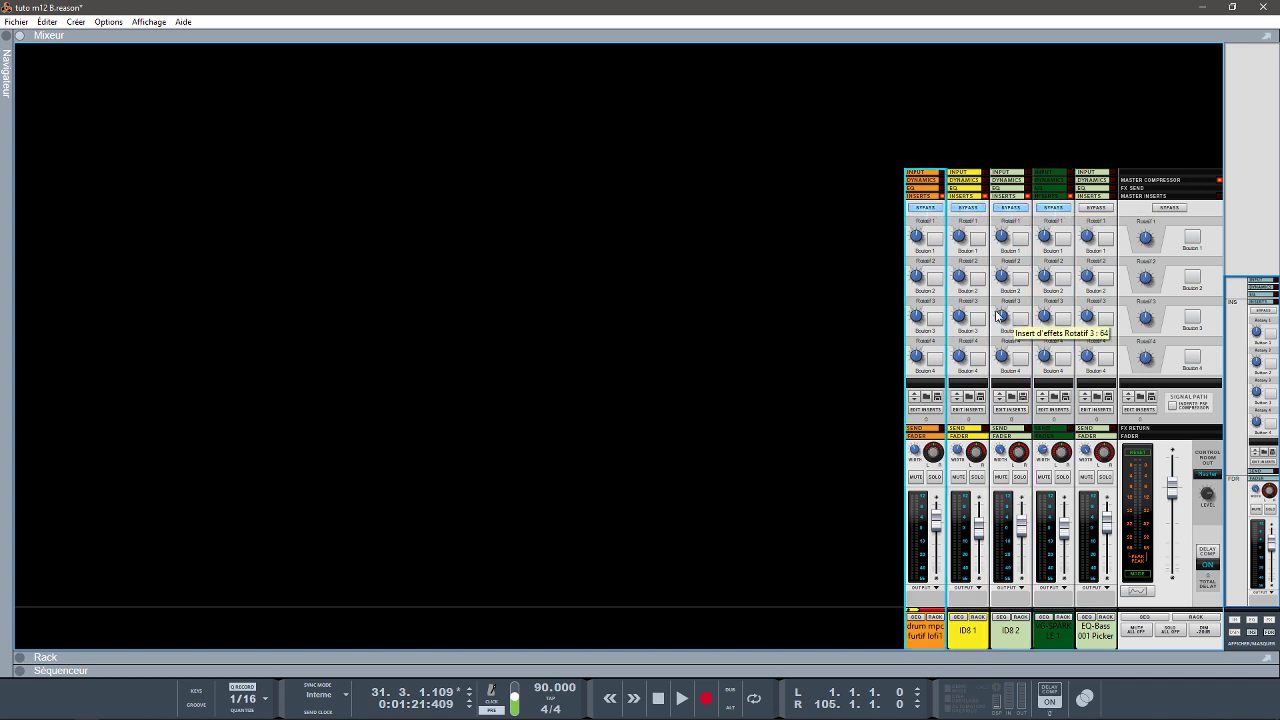
Play the song from the start and switch to a rack-only view with the mixer and browser hidden
{"action": "key", "text": "space"}
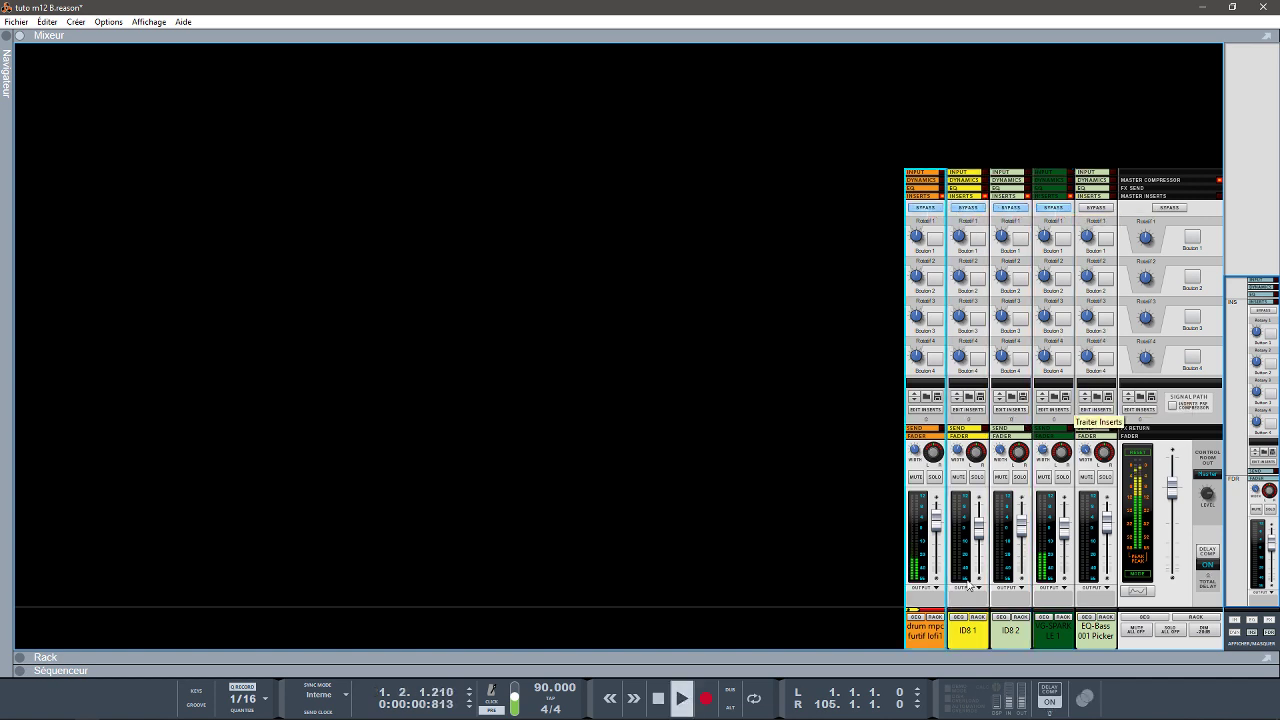
{"action": "left_click", "coordinate": [21, 658]}
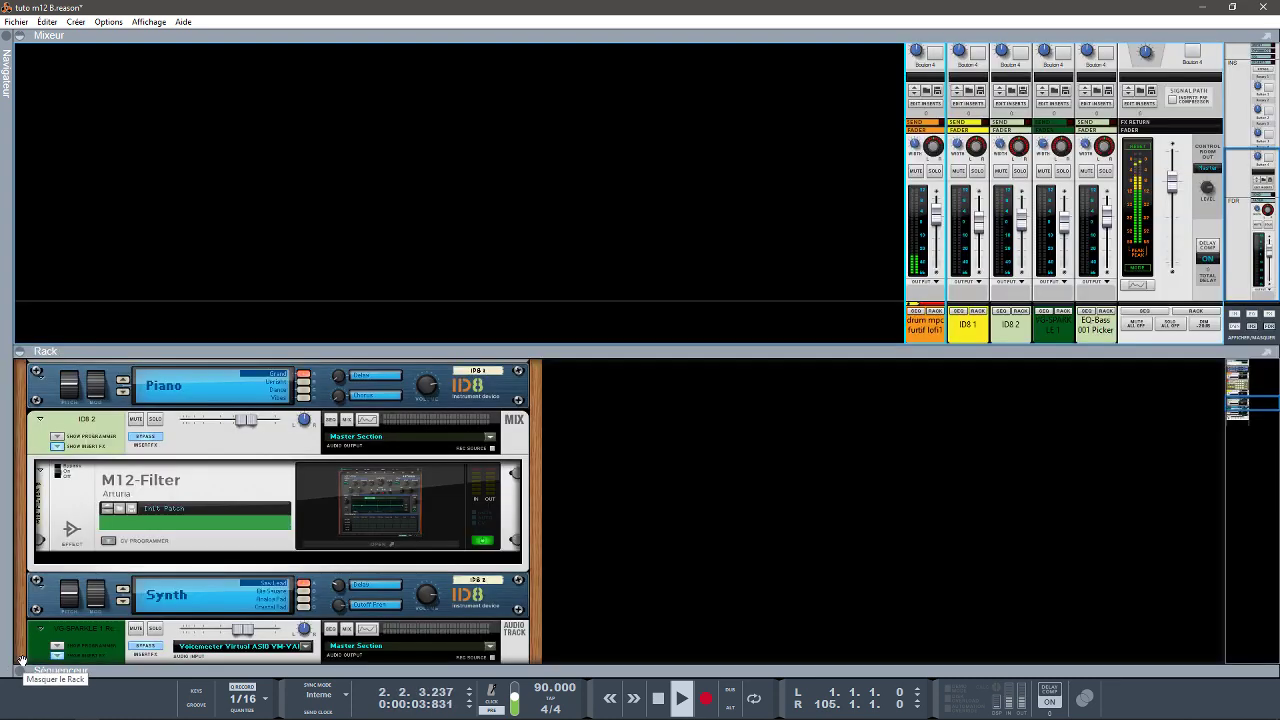
{"action": "left_click", "coordinate": [7, 40]}
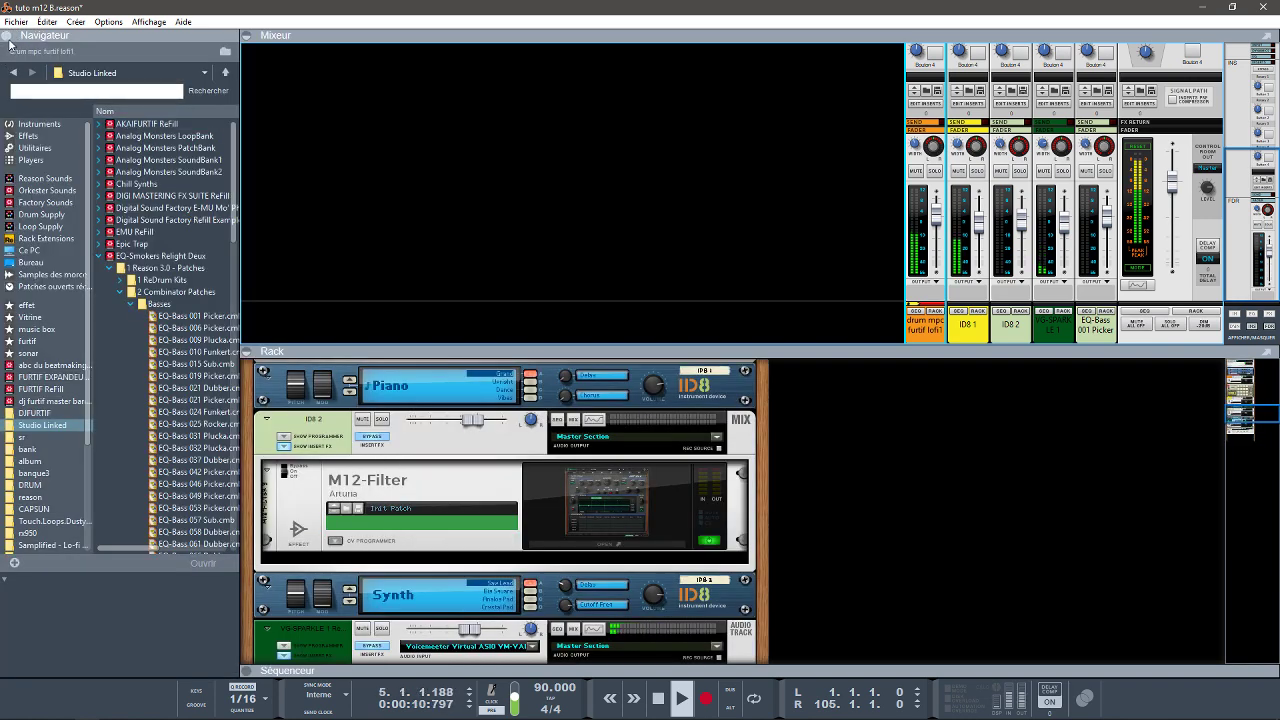
{"action": "left_click", "coordinate": [7, 40]}
{"action": "left_click", "coordinate": [19, 36]}
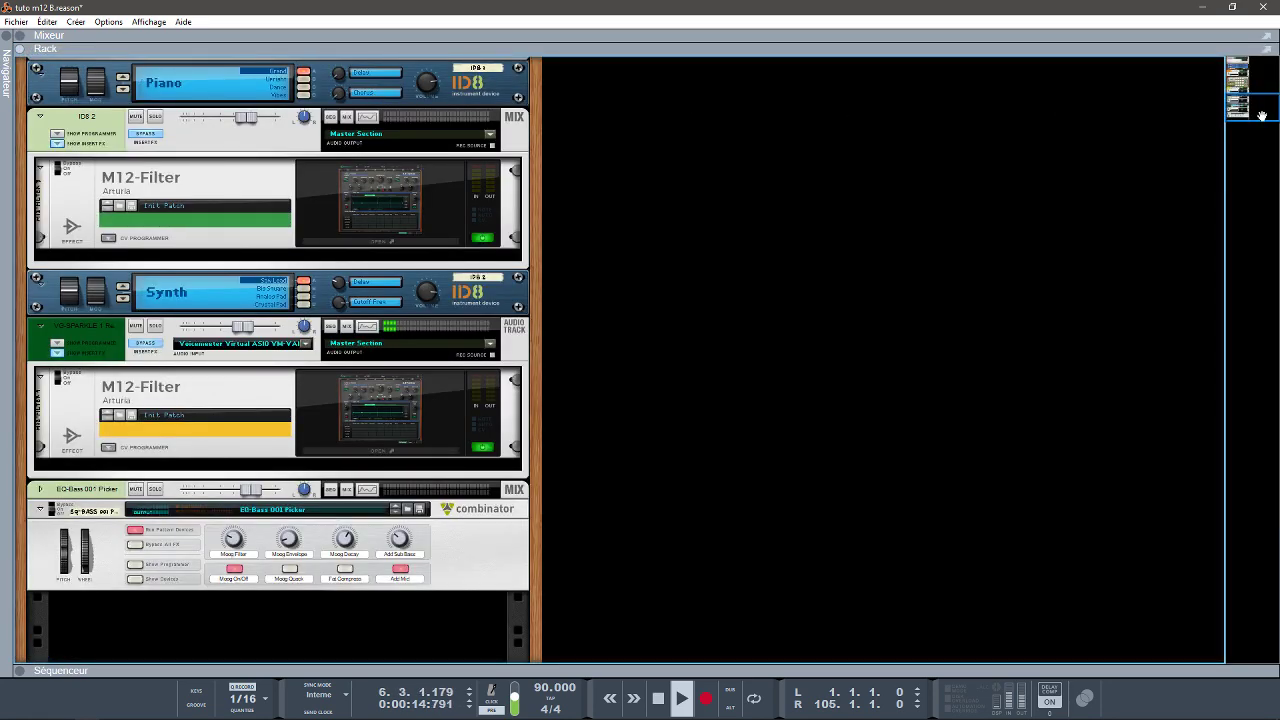
Compare the ID8 2 channel with and without its M12-Filter by toggling the insert bypass off and on, and stop playback
{"action": "mouse_move", "coordinate": [1259, 115]}
{"action": "left_mouse_down"}
{"action": "mouse_move", "coordinate": [1237, 78]}
{"action": "mouse_move", "coordinate": [1245, 94]}
{"action": "left_mouse_up"}
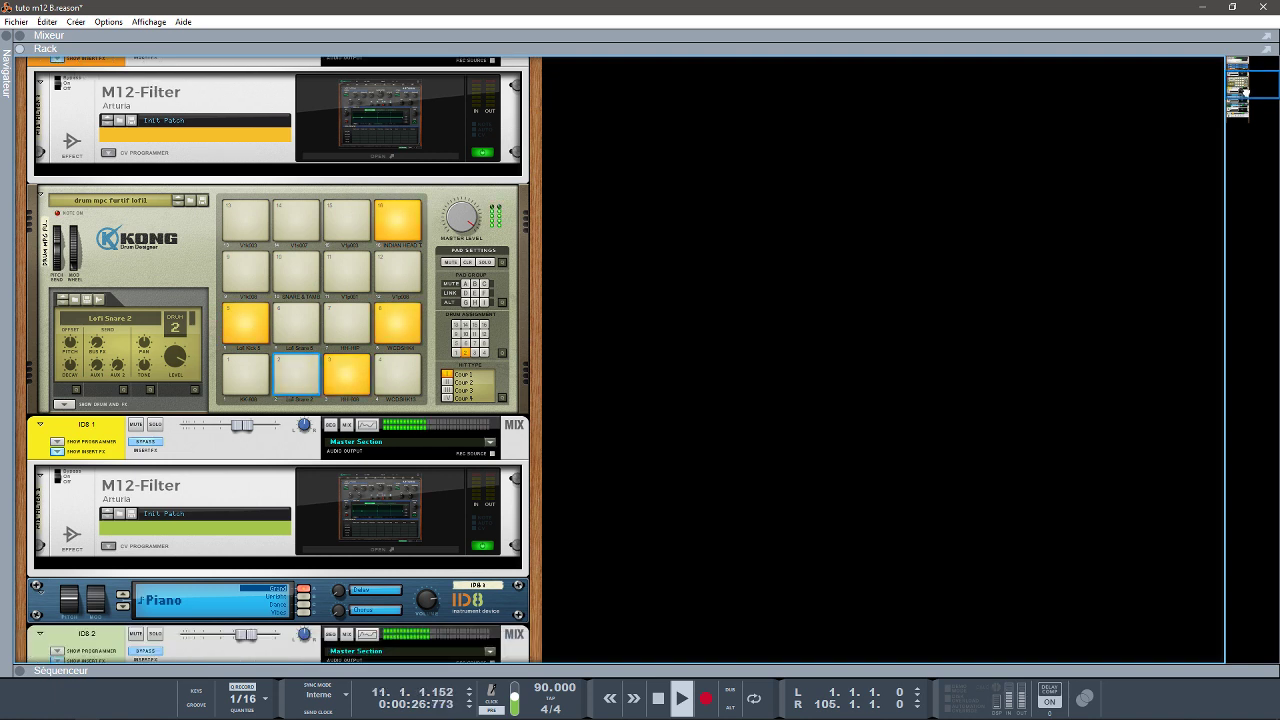
{"action": "left_click_drag", "start_coordinate": [1245, 92], "coordinate": [1247, 98]}
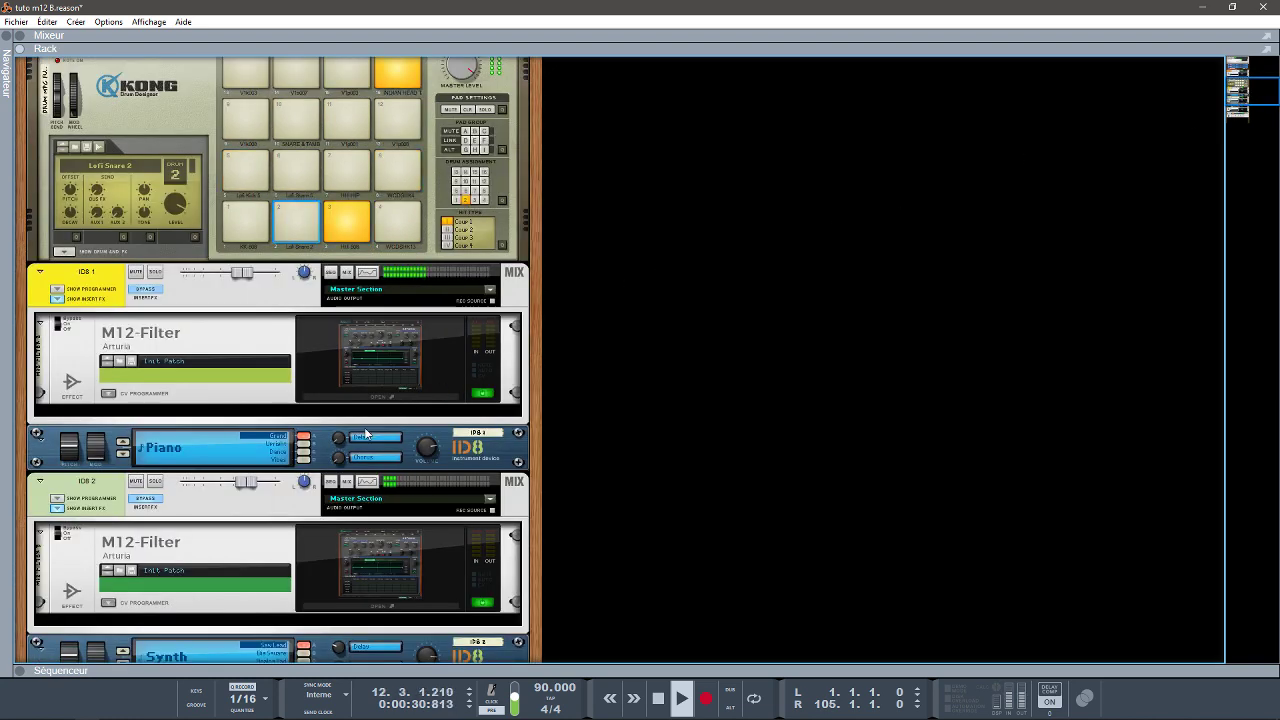
{"action": "left_click", "coordinate": [147, 503]}
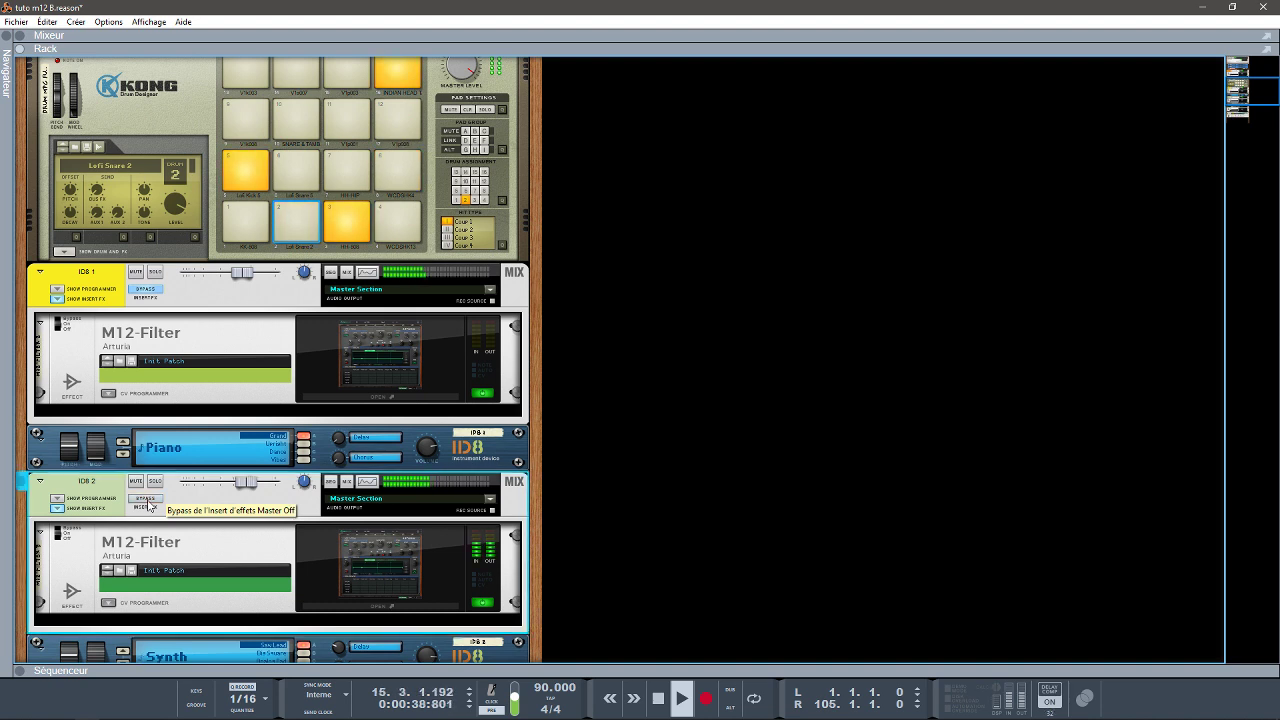
{"action": "left_click", "coordinate": [148, 506]}
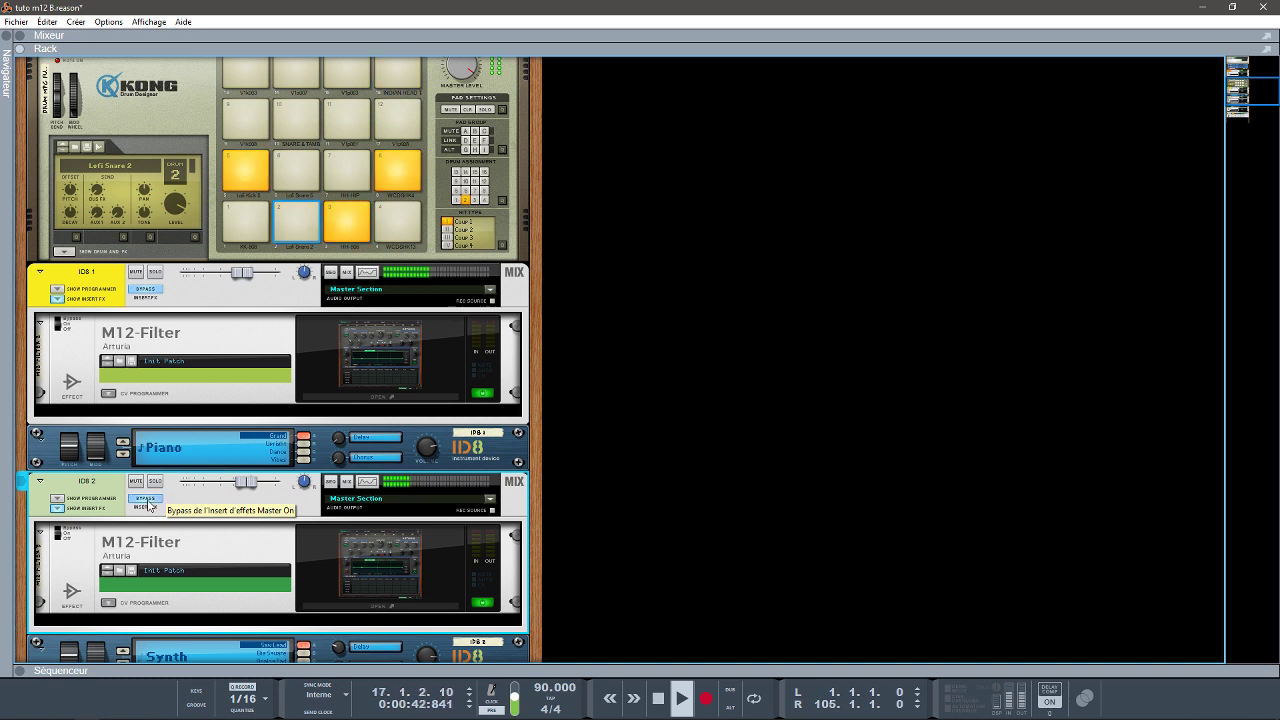
{"action": "key", "text": "space"}
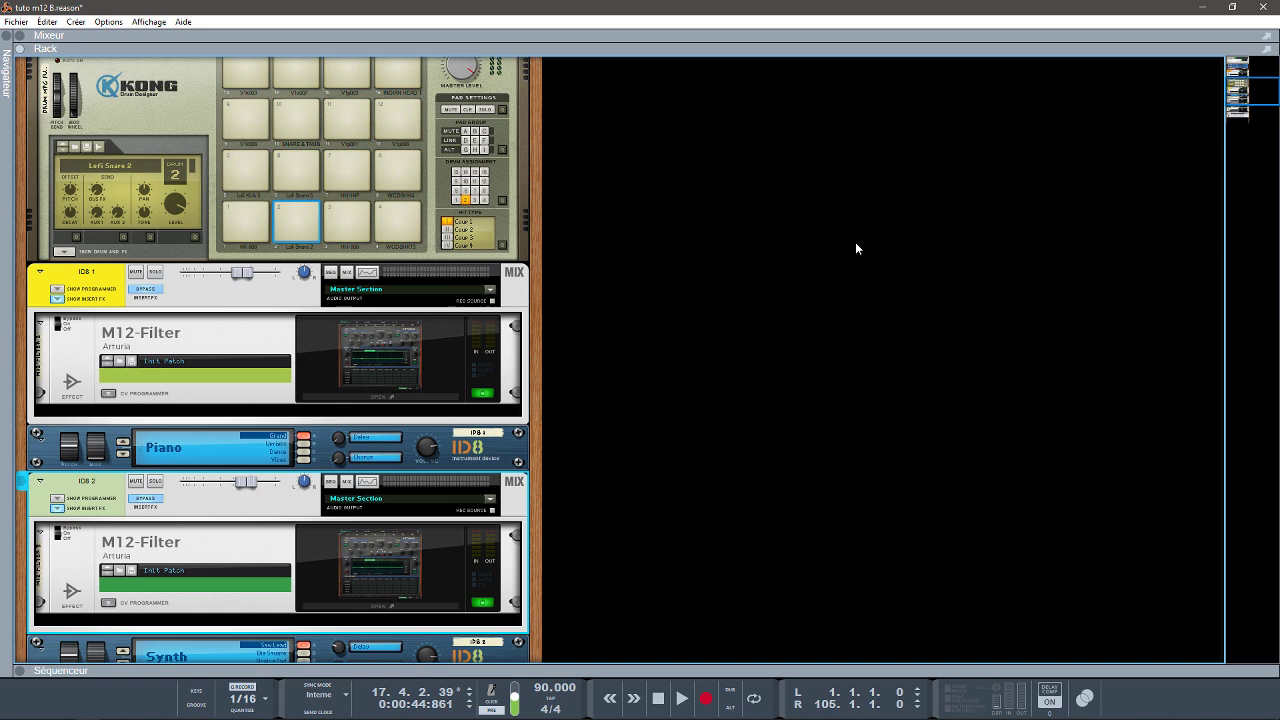
Solo the drum mpc furtif lofi1 channel and play the song from the start
{"action": "left_click_drag", "start_coordinate": [1265, 87], "coordinate": [1252, 76]}
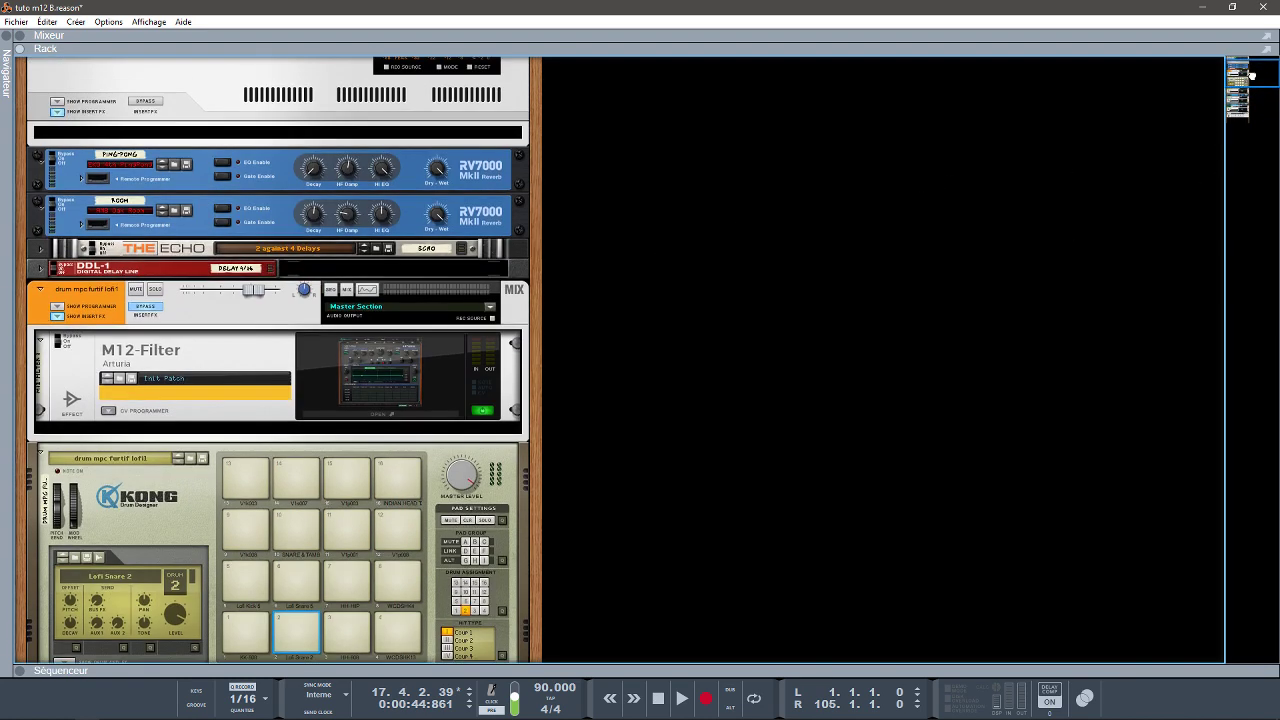
{"action": "left_click", "coordinate": [155, 290]}
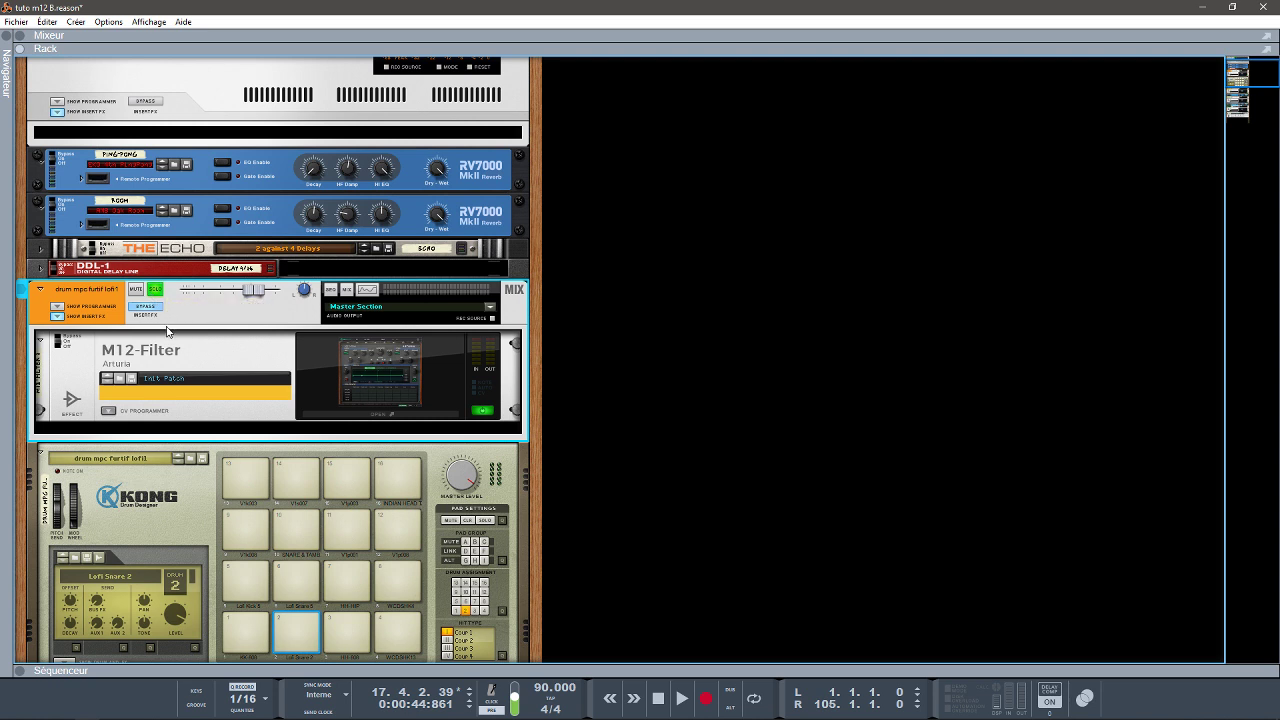
{"action": "key", "text": "space"}
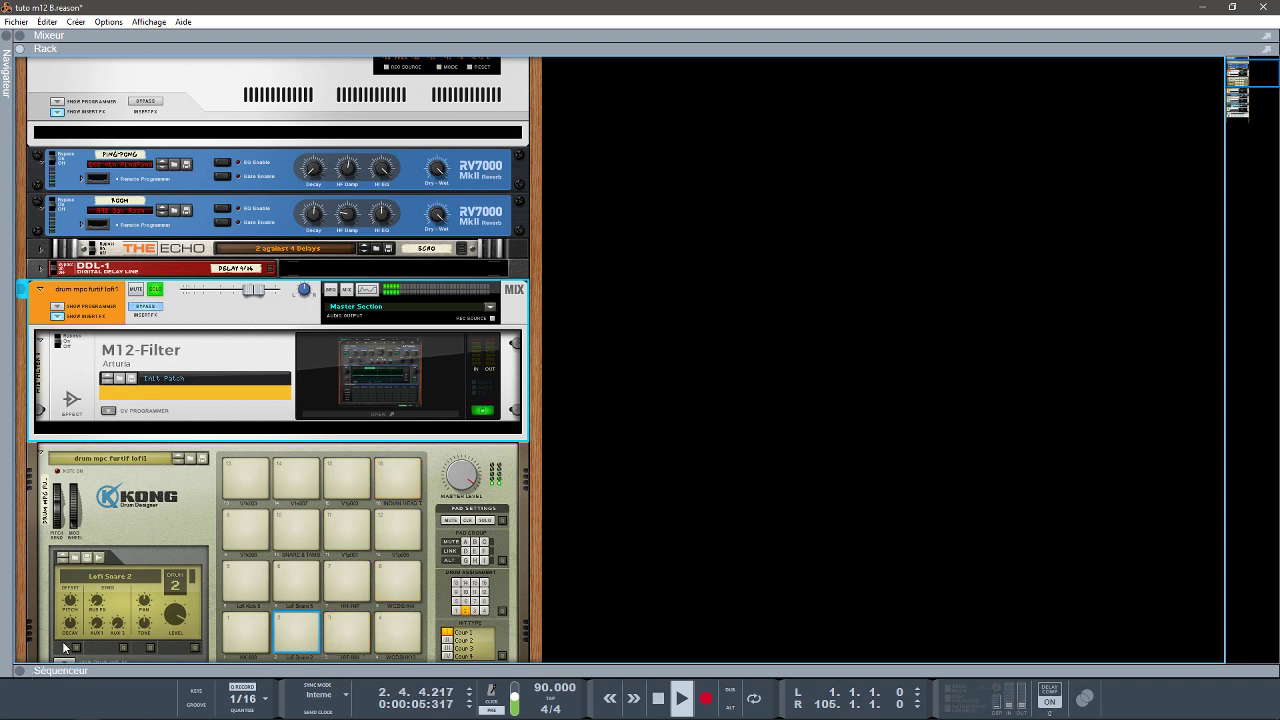
Show the sequencer and move both the playback position and the left locator to bar 9
{"action": "left_click", "coordinate": [18, 672]}
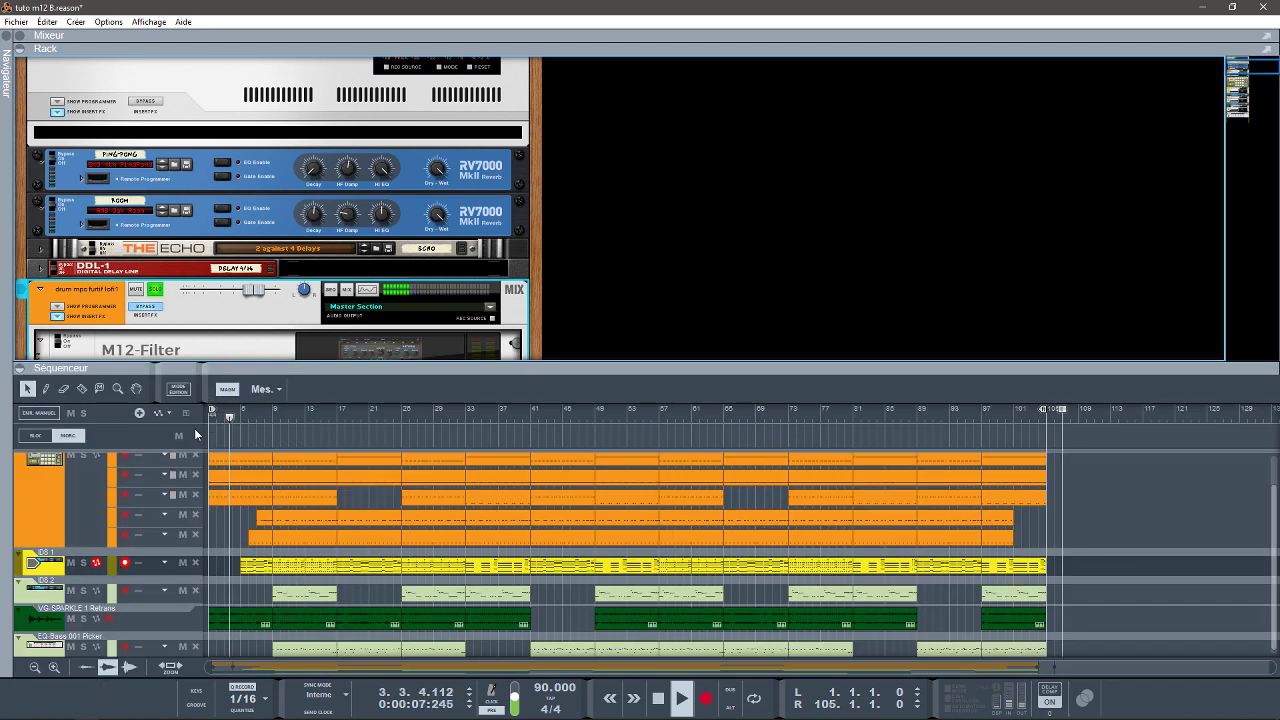
{"action": "left_click", "coordinate": [273, 412]}
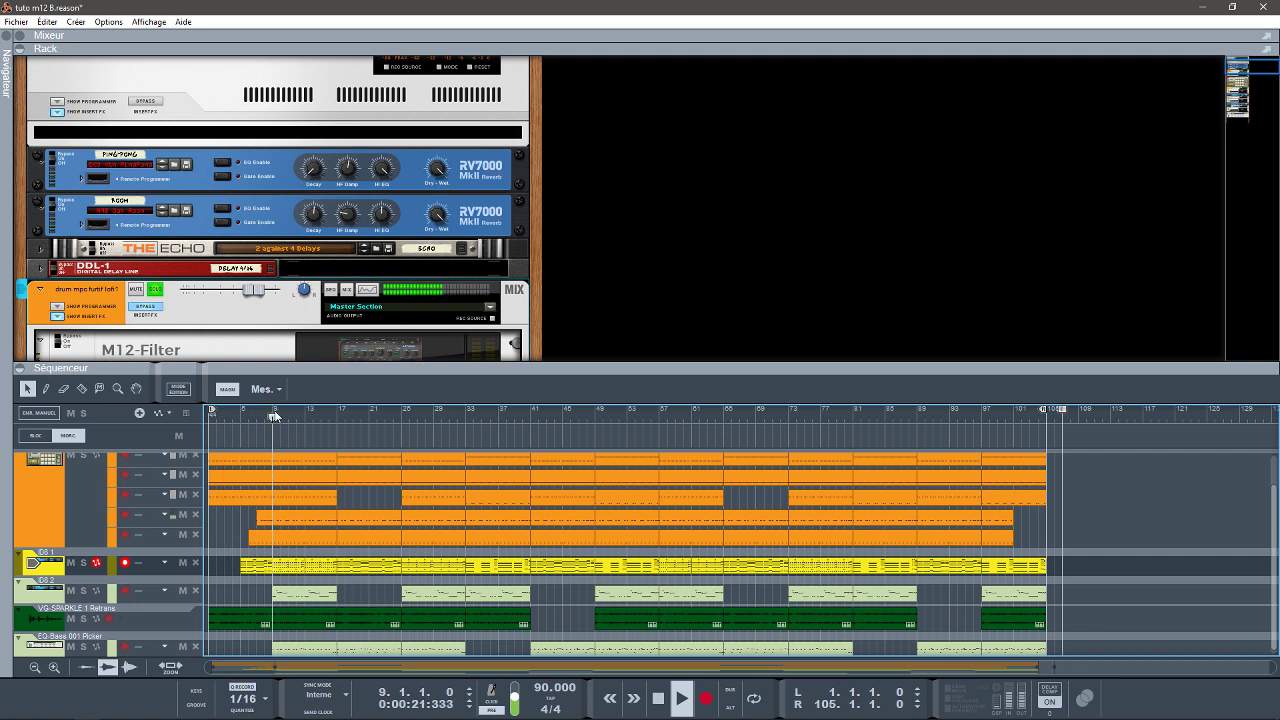
{"action": "left_click", "coordinate": [272, 413], "text": "ctrl"}
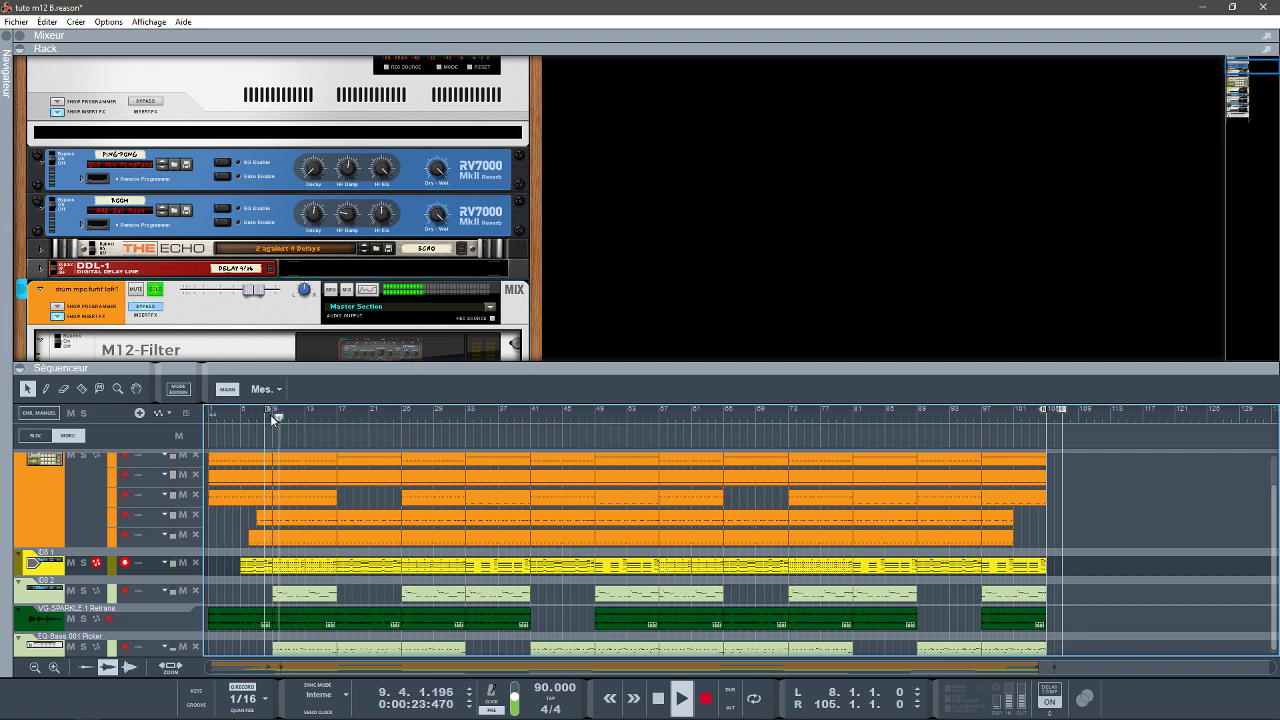
{"action": "left_click_drag", "start_coordinate": [272, 418], "coordinate": [277, 418]}
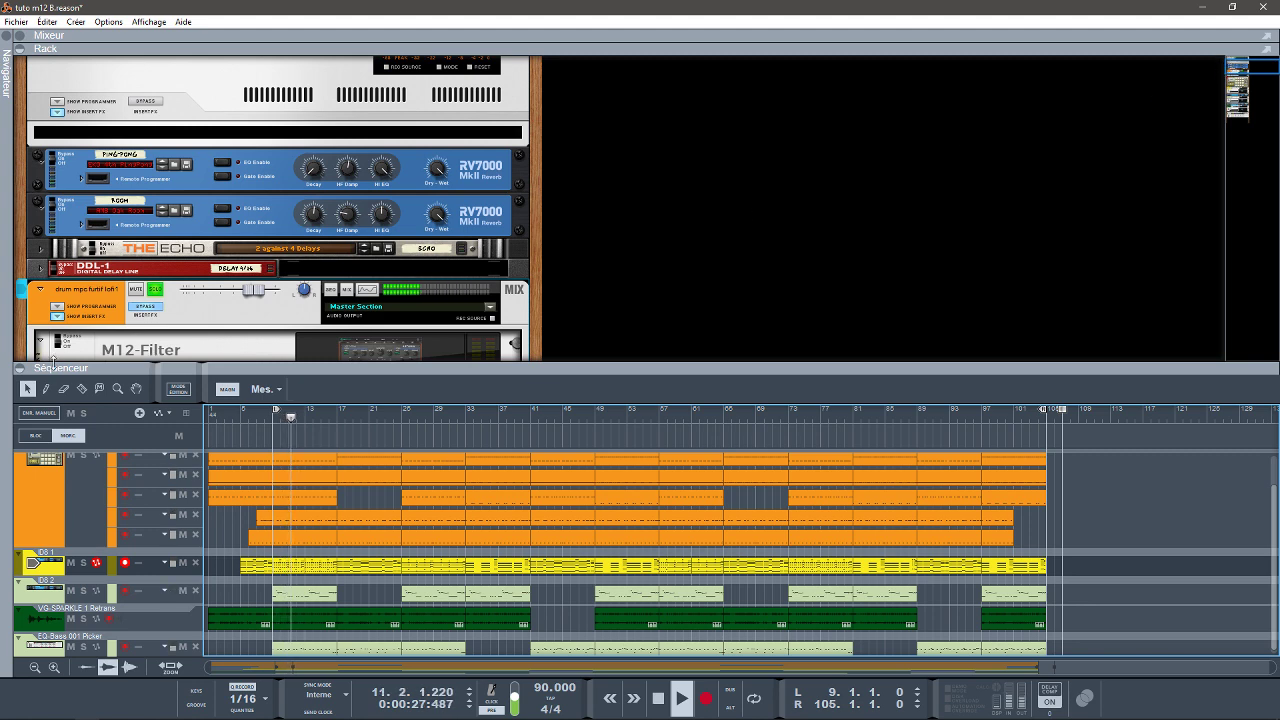
Hide the sequencer and open the M12-Filter editor of the drum mpc furtif lofi1 channel
{"action": "left_click", "coordinate": [19, 368]}
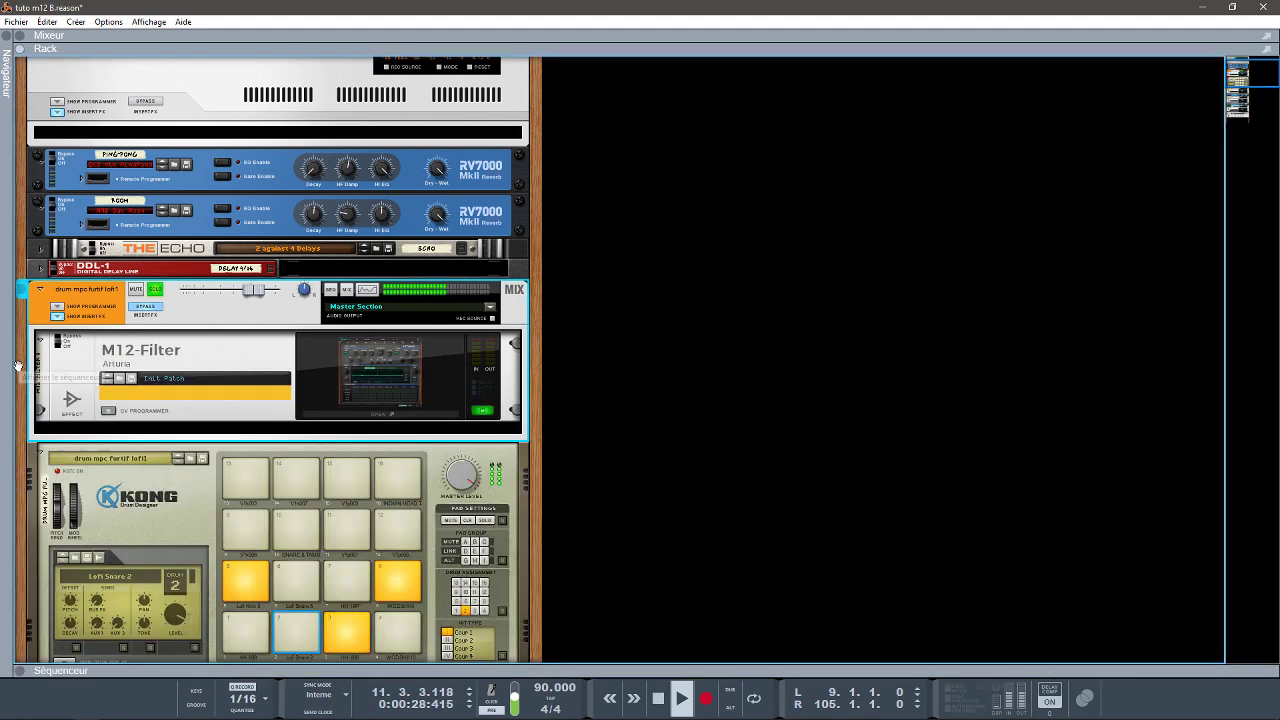
{"action": "left_click", "coordinate": [369, 414]}
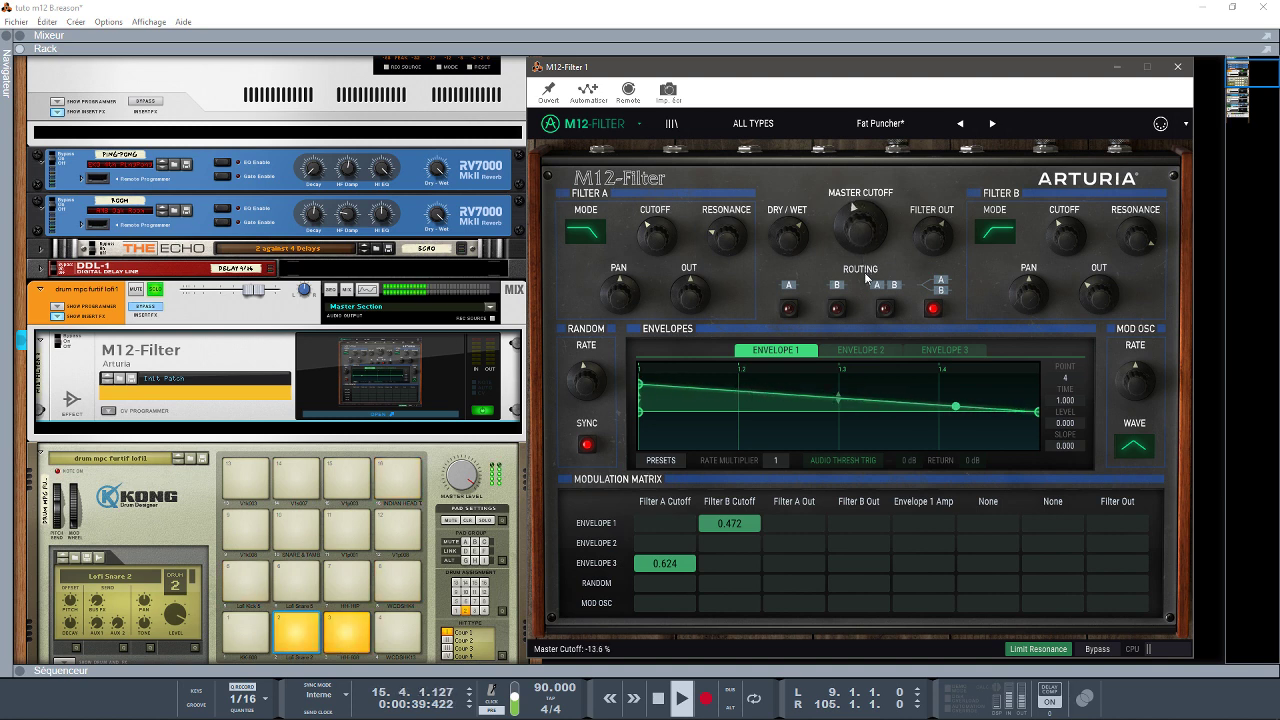
Turn off the insert bypass of the drum mpc furtif lofi1 channel and sweep its M12-Filter Master Cutoff, ending at 19.2 %
{"action": "mouse_move", "coordinate": [864, 272]}
{"action": "left_mouse_down"}
{"action": "mouse_move", "coordinate": [856, 286]}
{"action": "mouse_move", "coordinate": [857, 270]}
{"action": "left_mouse_up"}
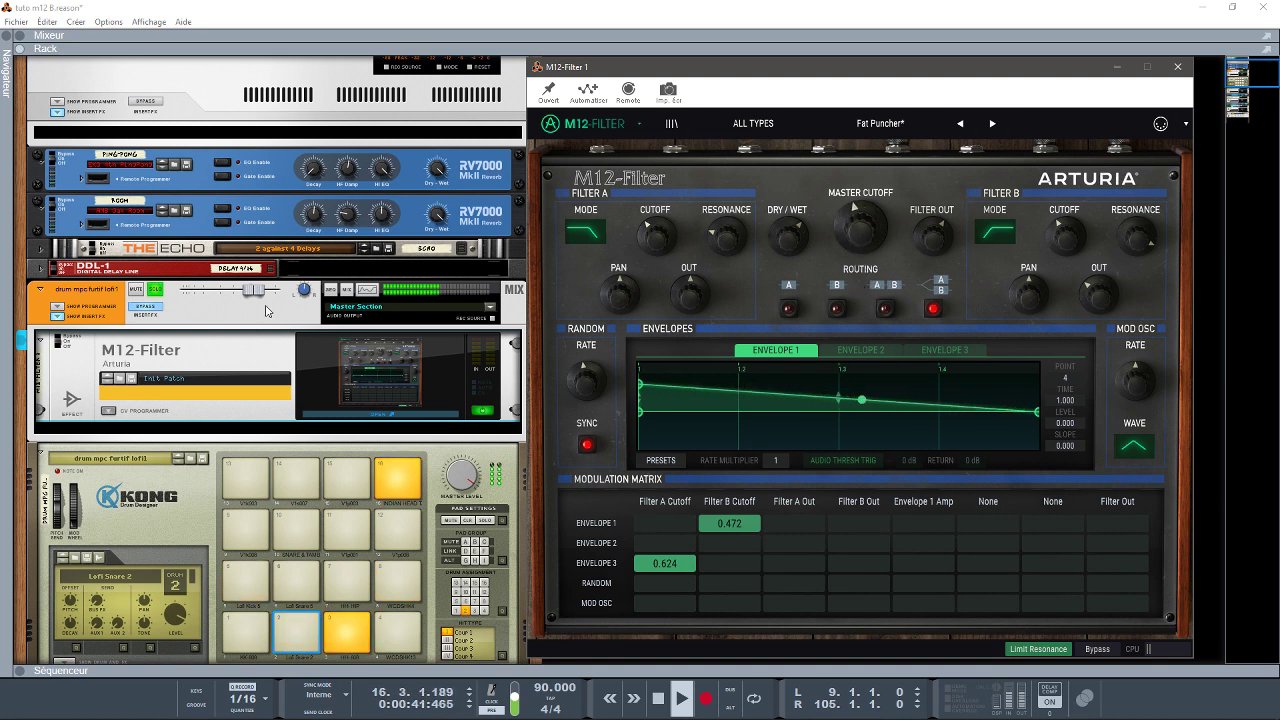
{"action": "left_click", "coordinate": [148, 310]}
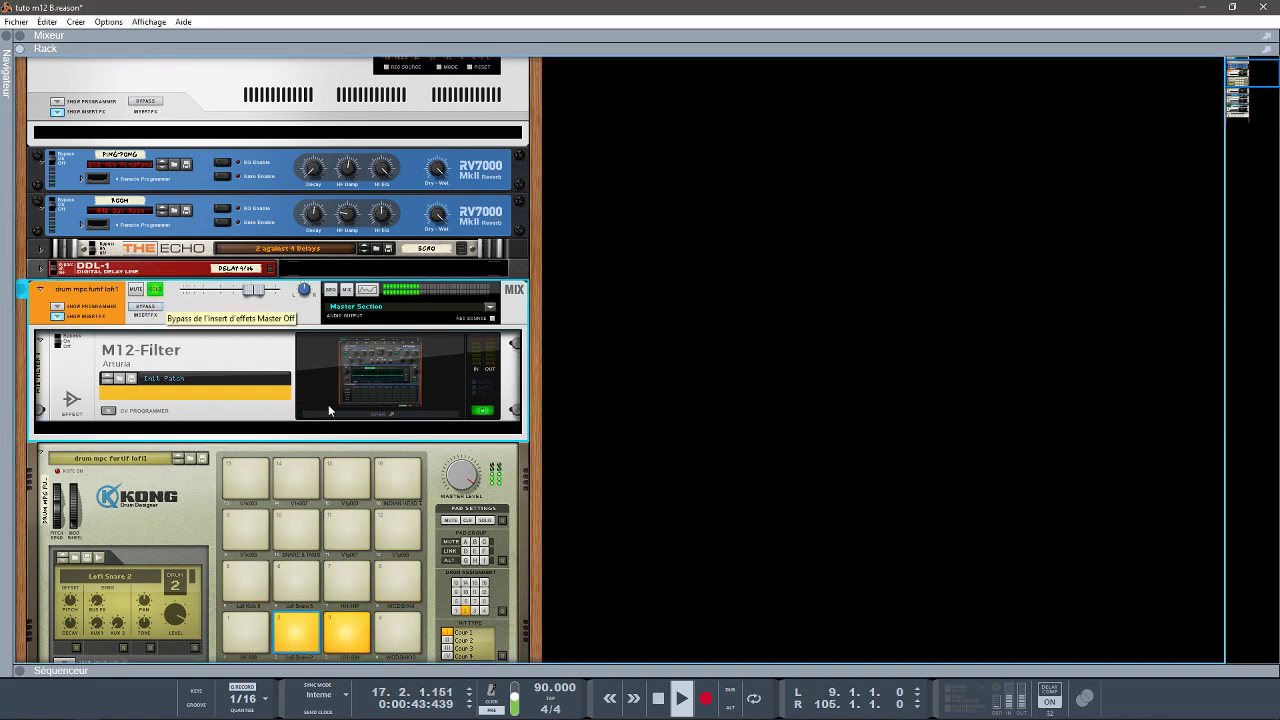
{"action": "left_click", "coordinate": [378, 412]}
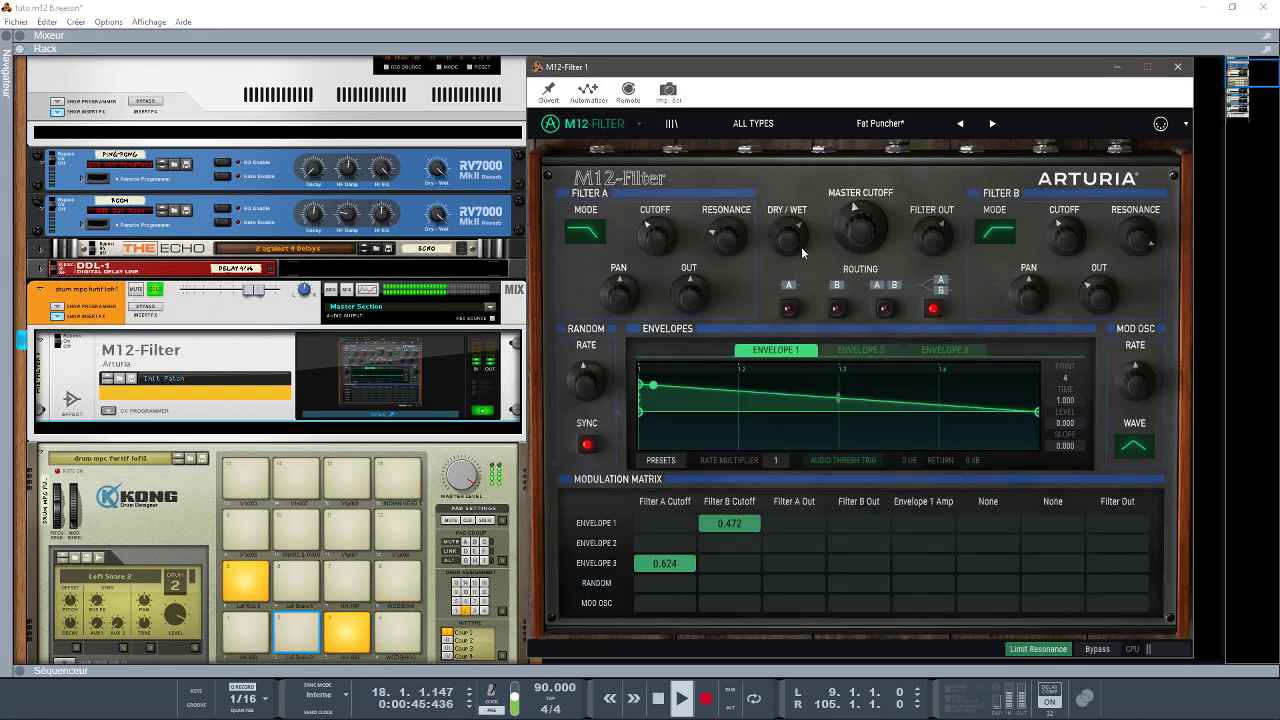
{"action": "left_click_drag", "start_coordinate": [857, 228], "coordinate": [896, 322]}
{"action": "left_click_drag", "start_coordinate": [877, 268], "coordinate": [876, 222]}
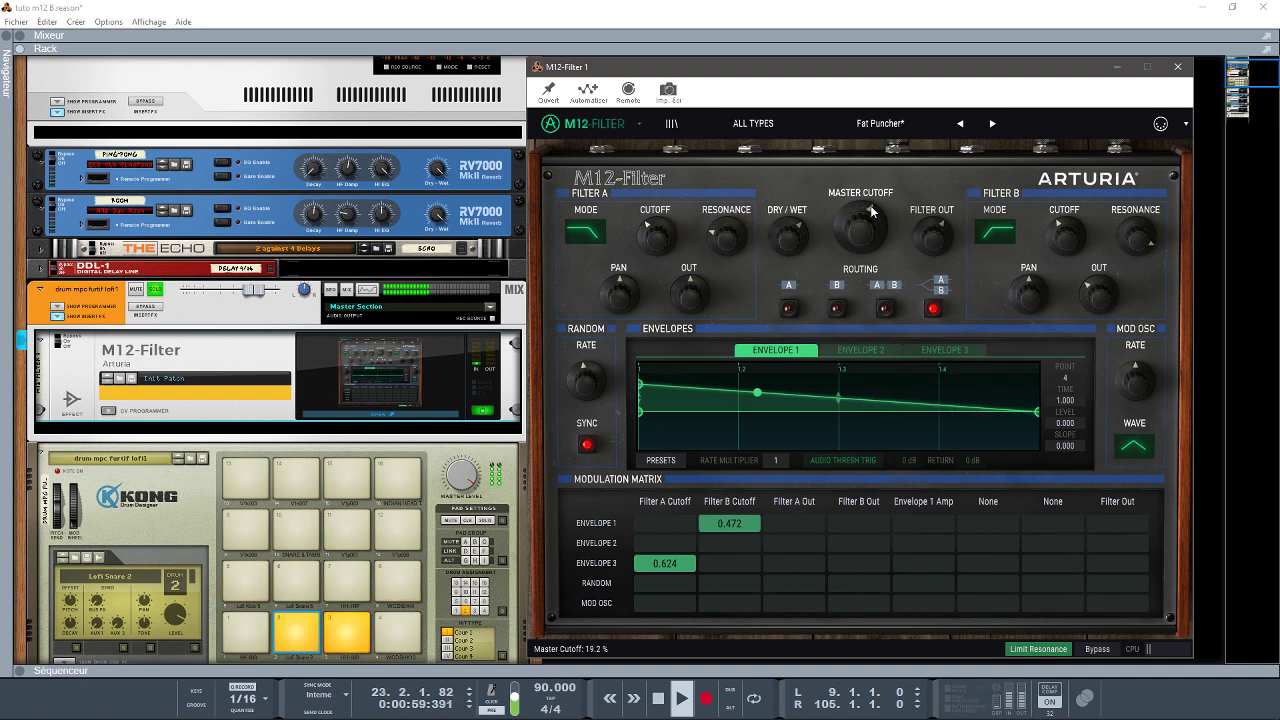
Try the drum filter's Dry/Wet at 20.4 %, raise it again, and set Filter Out to 9.66 dB
{"action": "left_click_drag", "start_coordinate": [797, 231], "coordinate": [812, 254]}
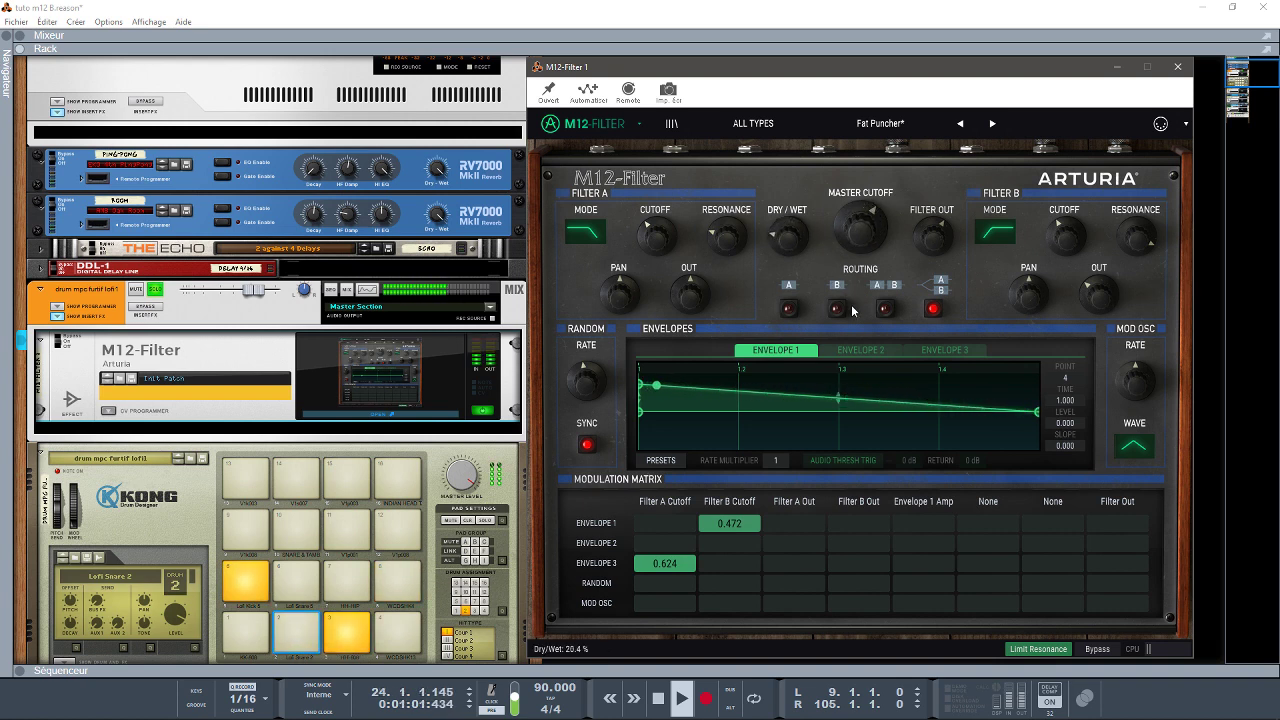
{"action": "left_click_drag", "start_coordinate": [876, 392], "coordinate": [828, 232]}
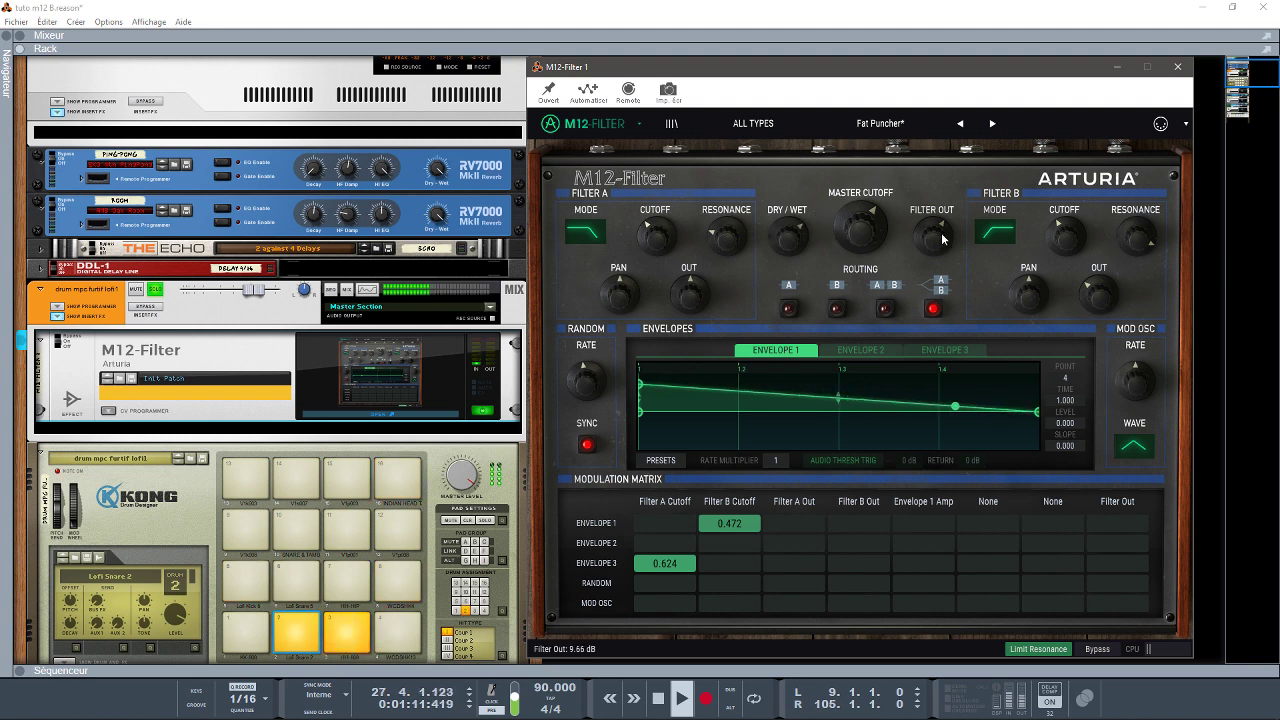
{"action": "left_click", "coordinate": [1178, 68]}
Solo the ID8 1 channel and stop playback
{"action": "left_click_drag", "start_coordinate": [1237, 79], "coordinate": [1245, 99]}
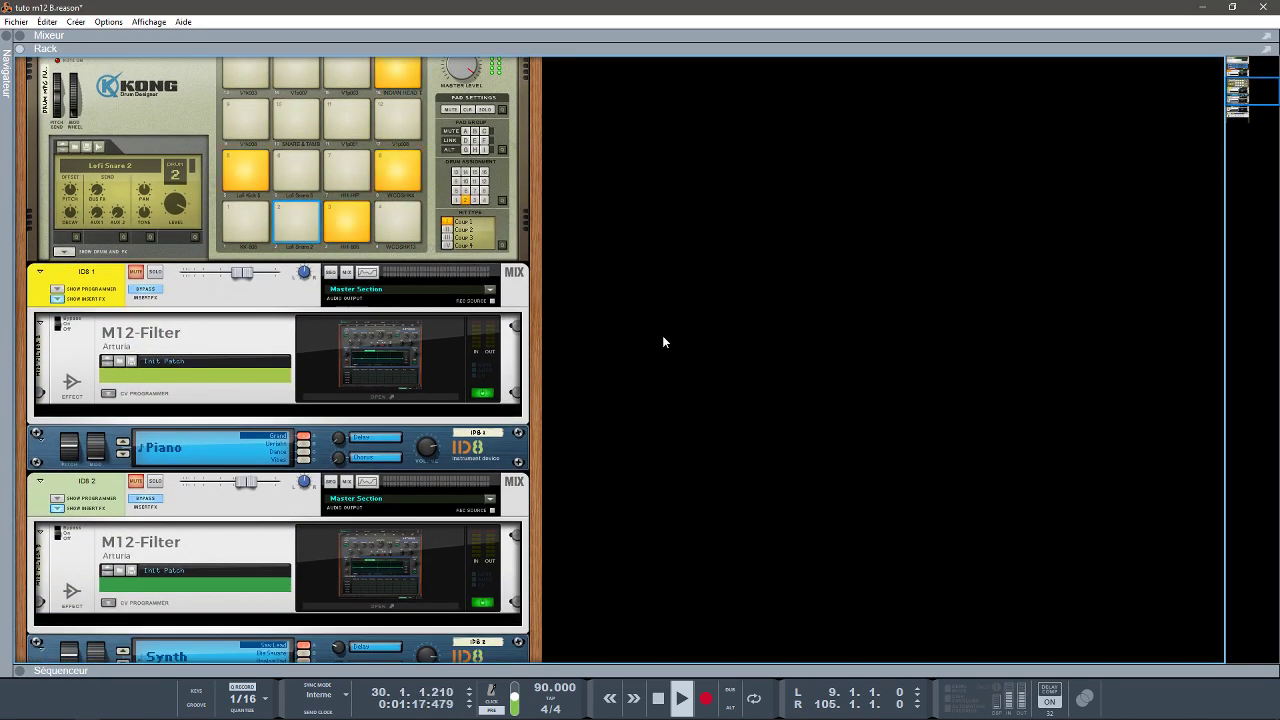
{"action": "left_click", "coordinate": [155, 271]}
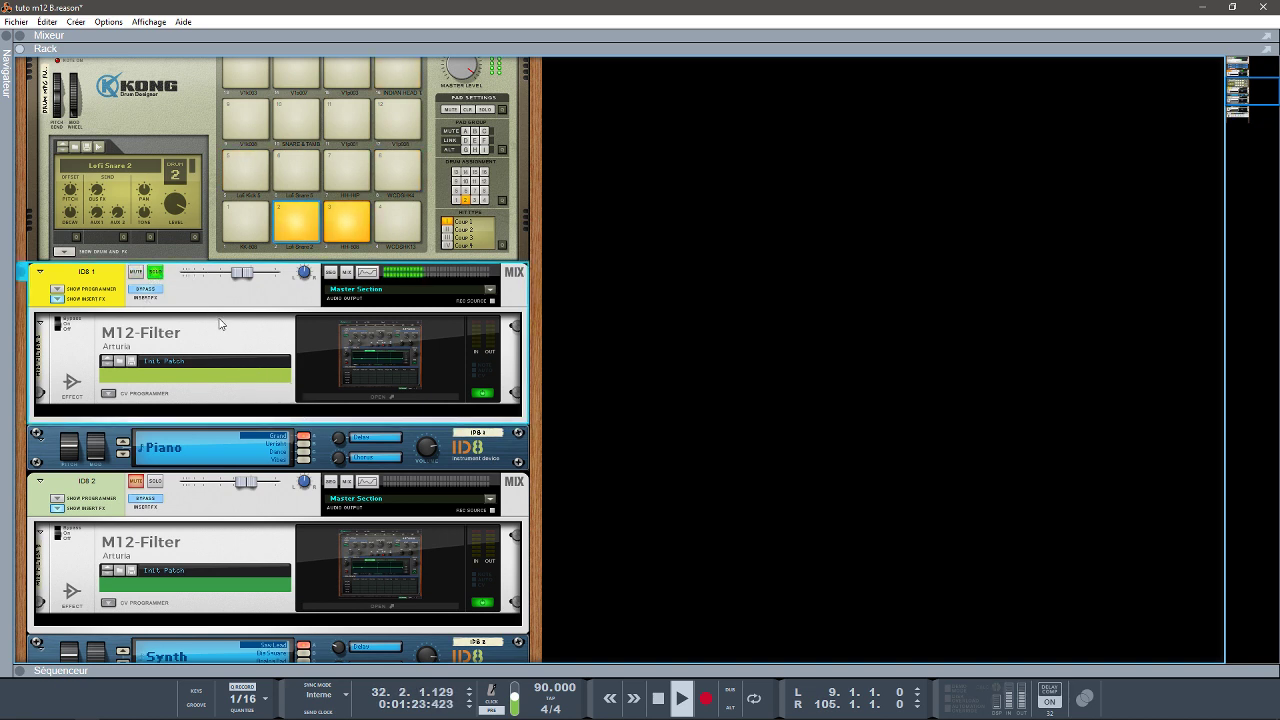
{"action": "key", "text": "space"}
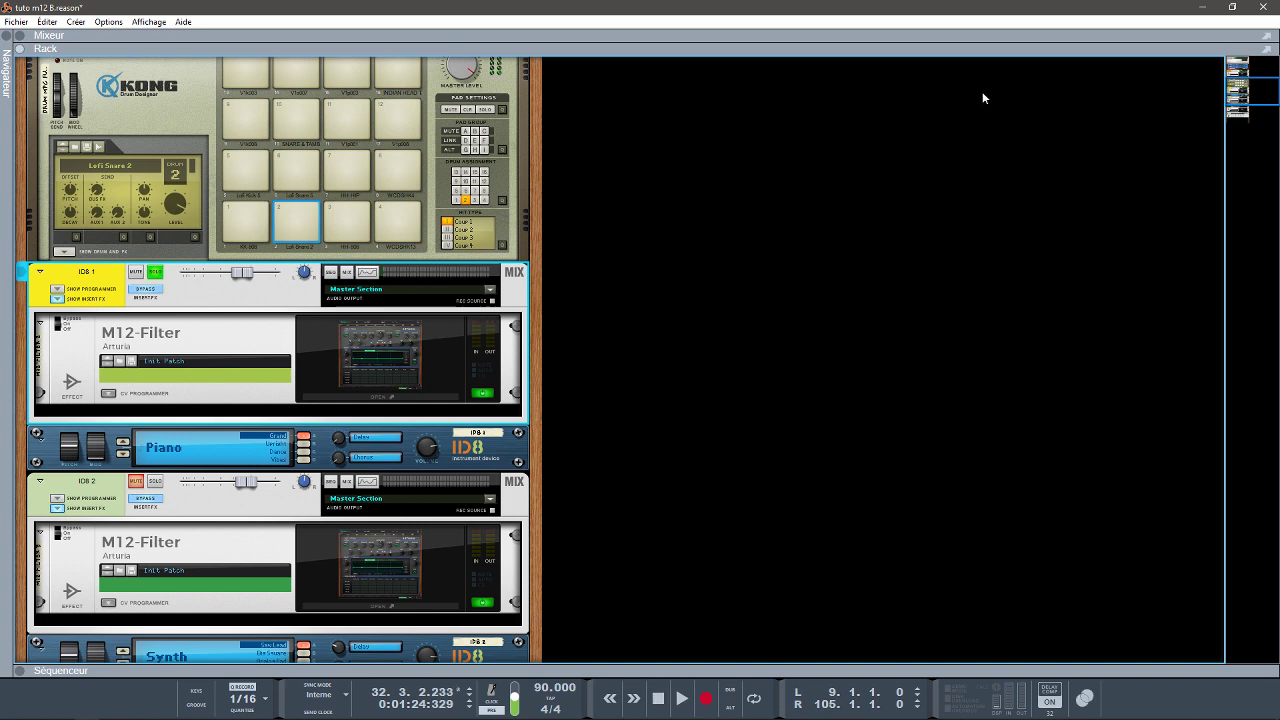
Fold the Kong drum device in the rack and turn off the drum mpc furtif lofi1 channel's solo
{"action": "scroll", "coordinate": [1243, 78], "scroll_direction": "up", "scroll_amount": 3}
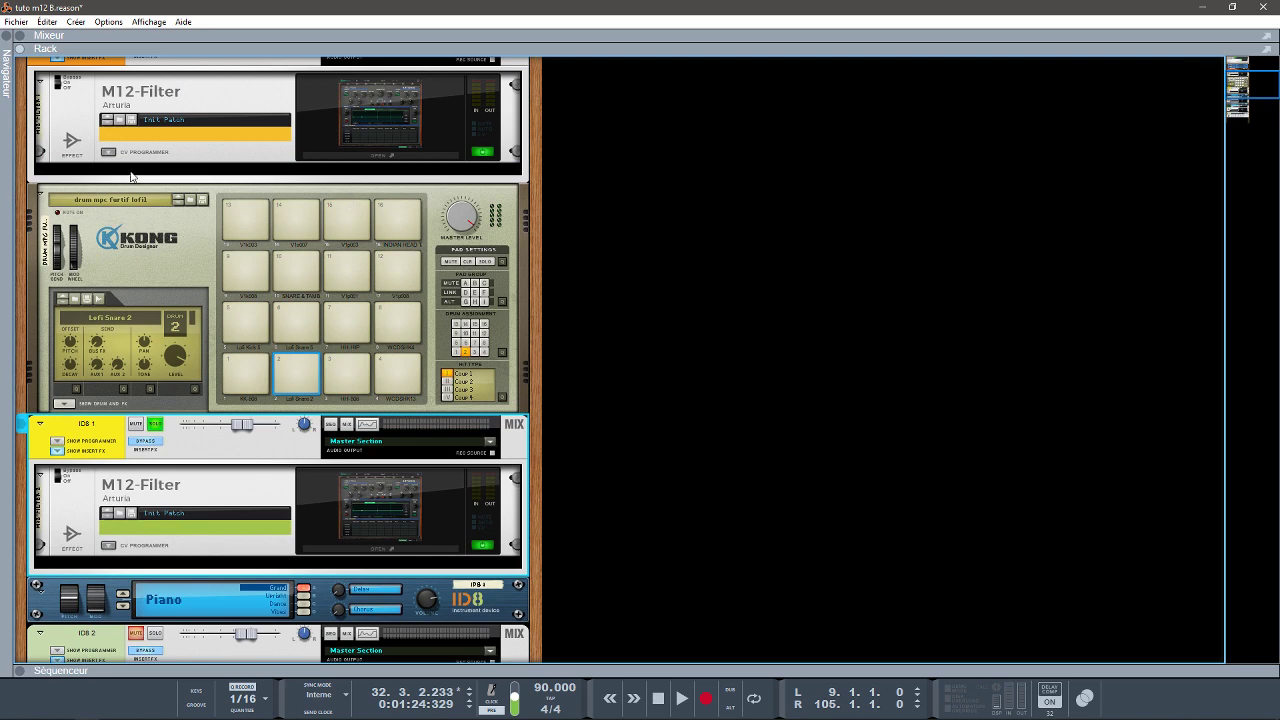
{"action": "left_click", "coordinate": [43, 198]}
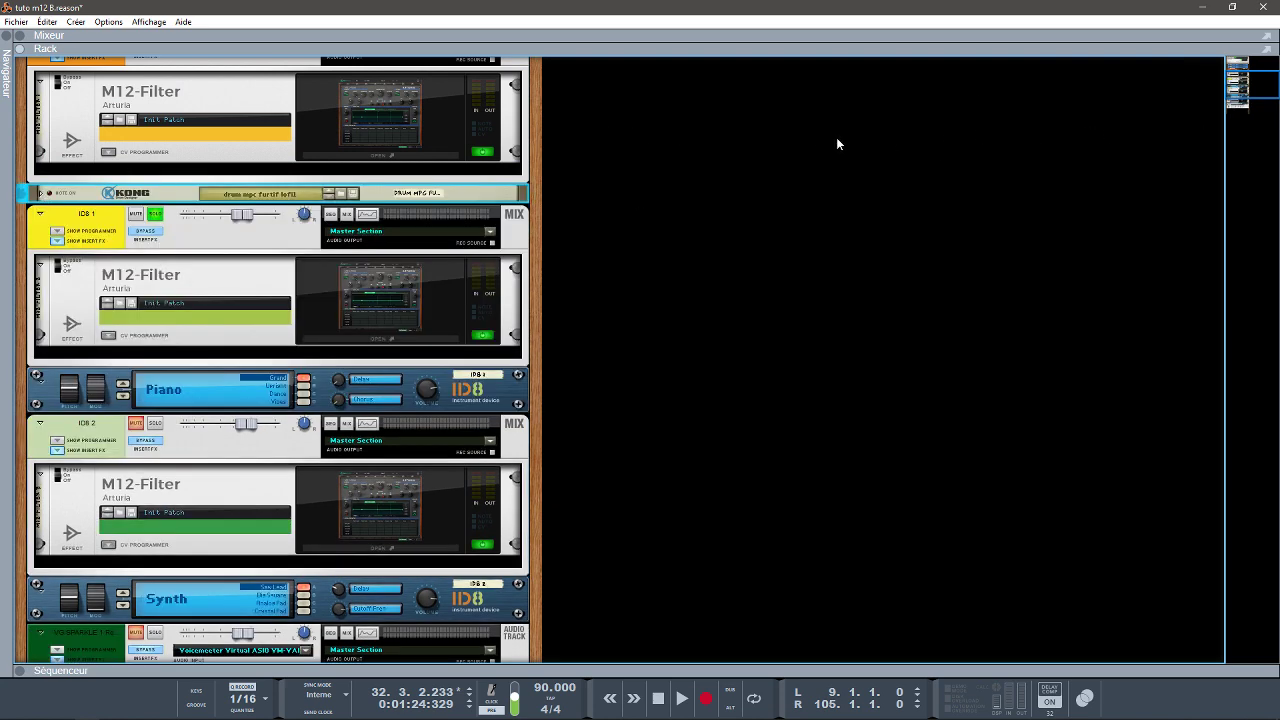
{"action": "left_click_drag", "start_coordinate": [1246, 91], "coordinate": [1239, 83]}
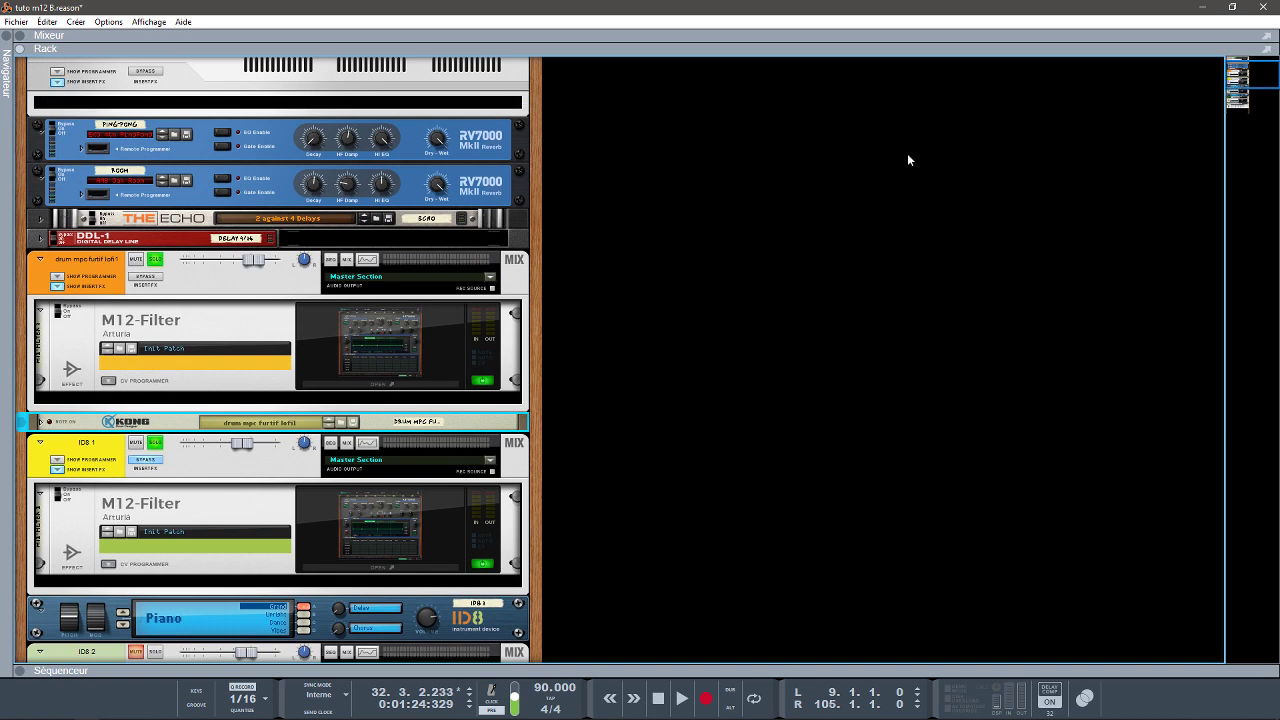
{"action": "left_click", "coordinate": [157, 260]}
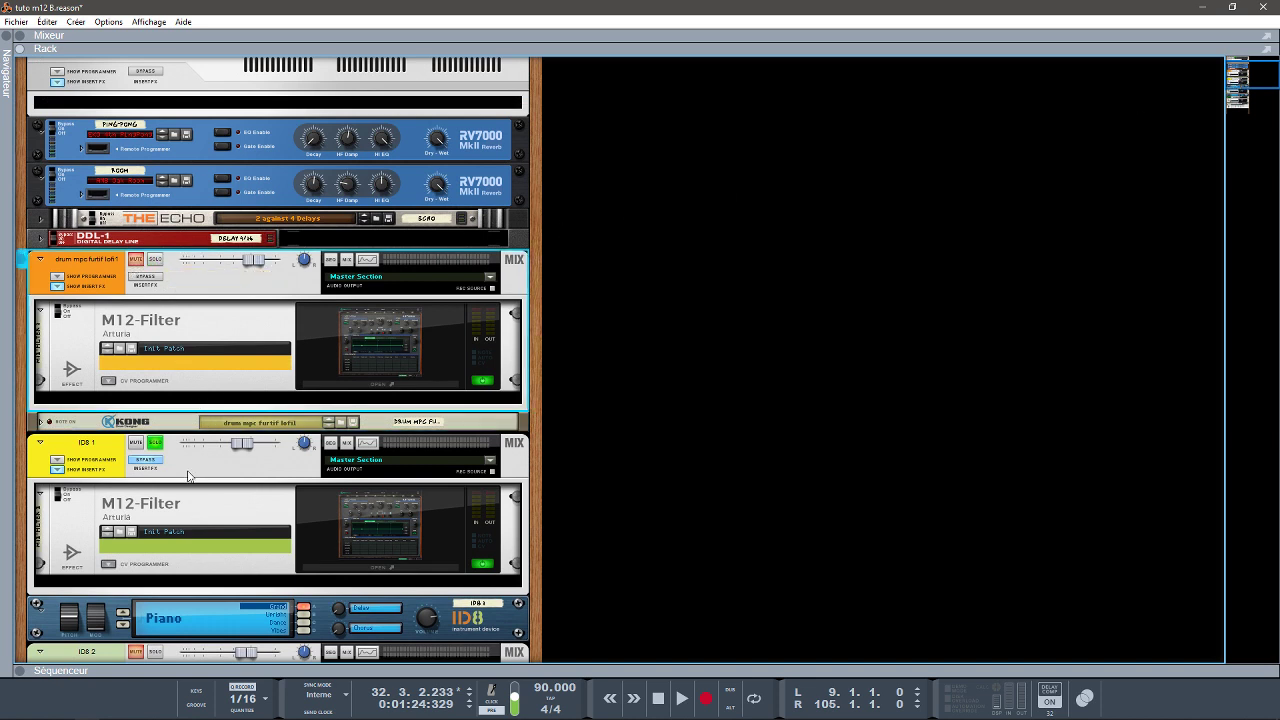
Play the soloed ID8 1 channel from bar 9, turn off its insert bypass, and show its M12-Filter editor
{"action": "key", "text": "space"}
{"action": "key", "text": "space"}
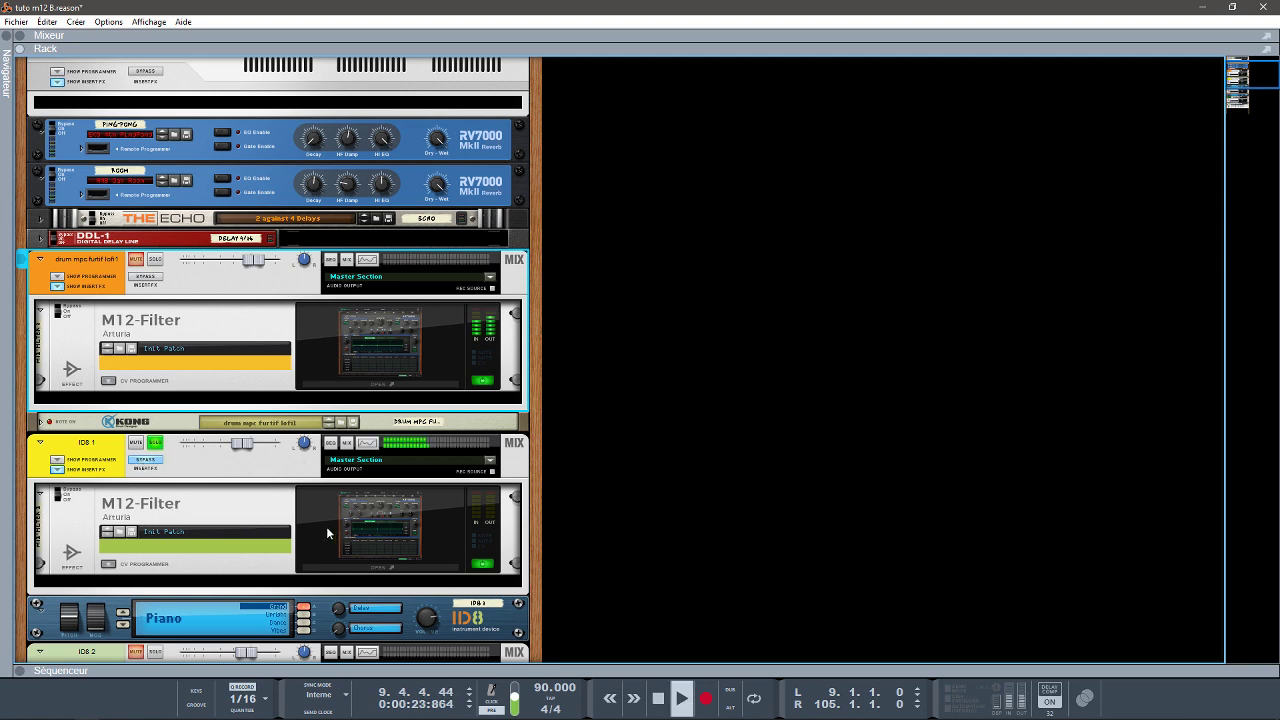
{"action": "left_click", "coordinate": [336, 570]}
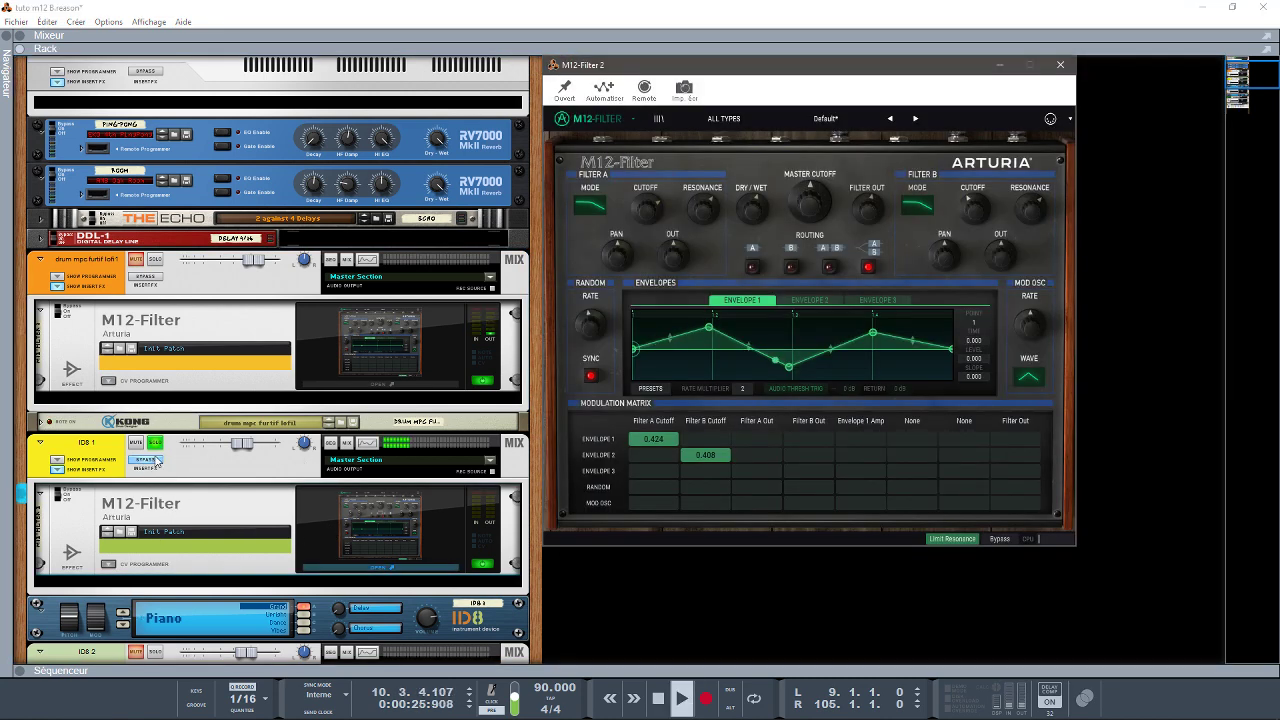
{"action": "left_click", "coordinate": [152, 462]}
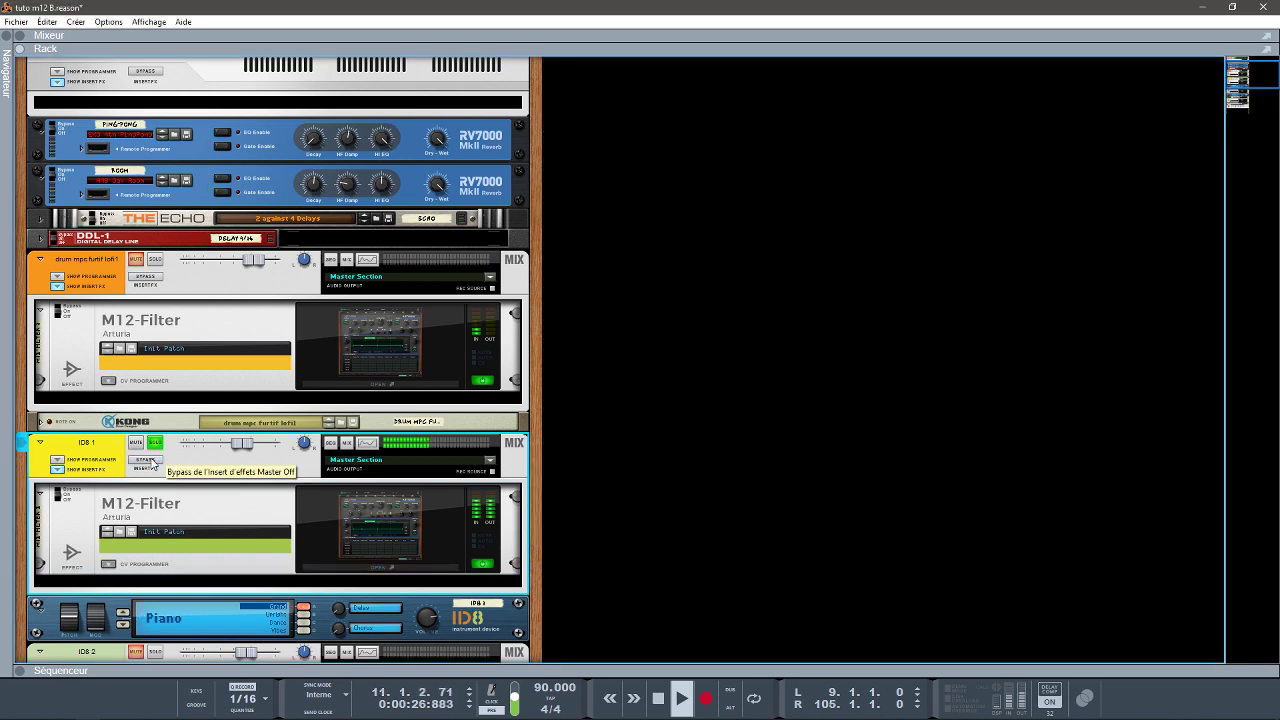
{"action": "left_click", "coordinate": [386, 569]}
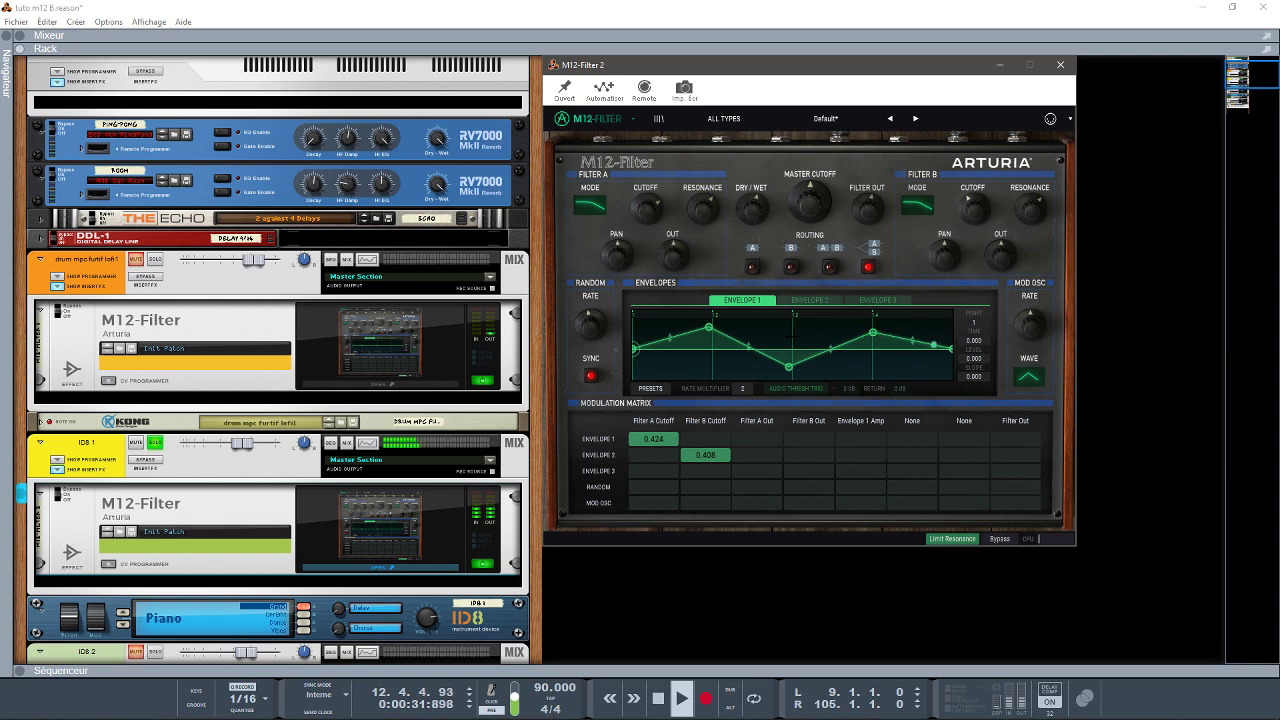
Stop playback and examine the curves of Envelope 2 and Envelope 1 in the ID8 1 filter
{"action": "key", "text": "space"}
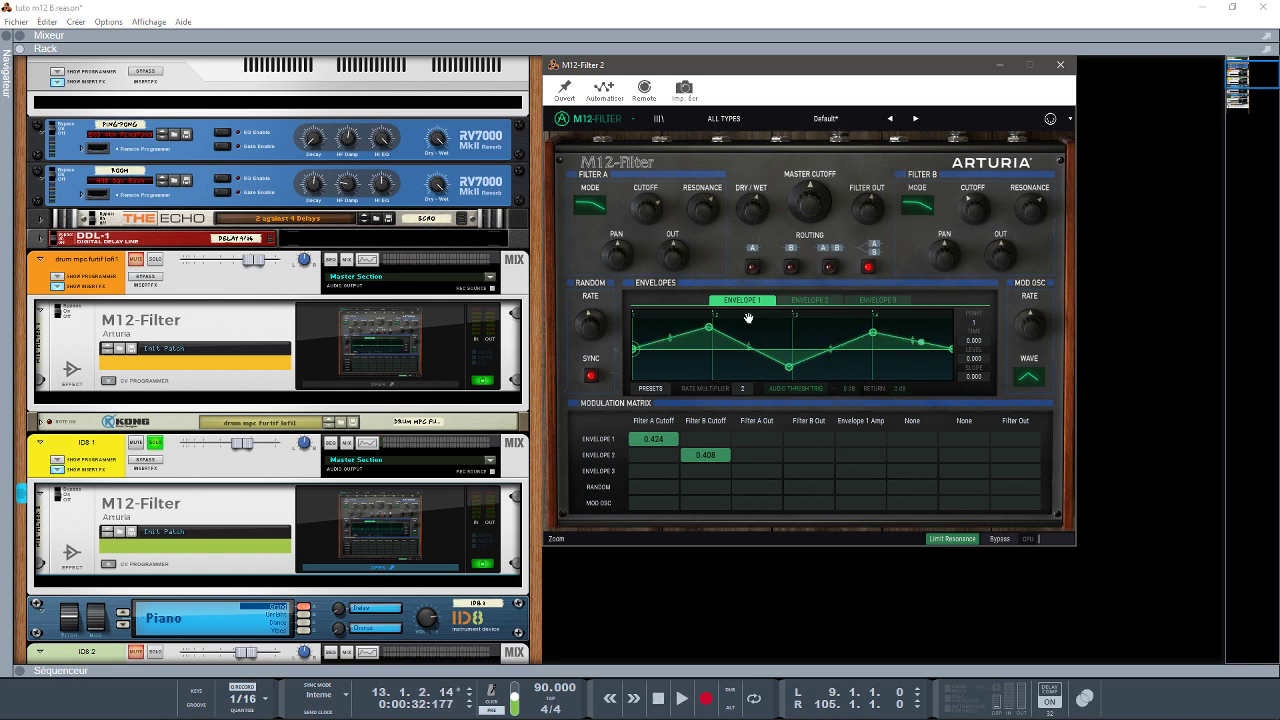
{"action": "left_click", "coordinate": [821, 301]}
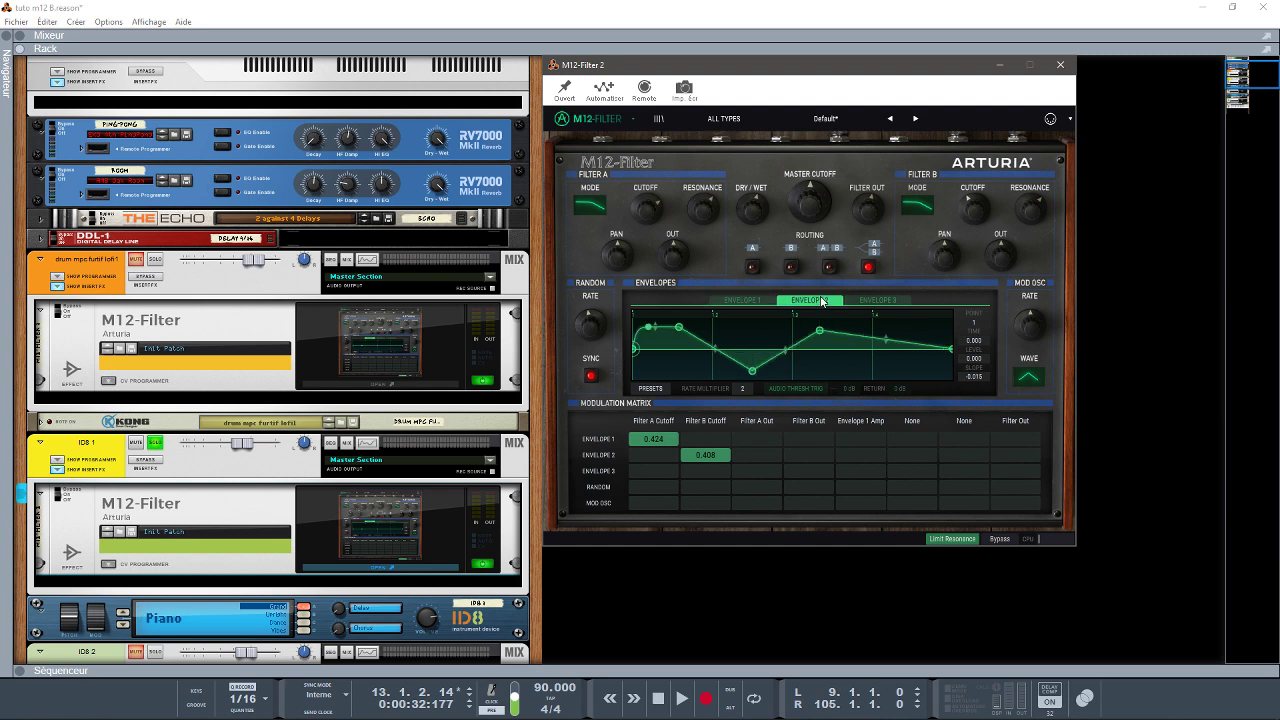
{"action": "left_click", "coordinate": [751, 303]}
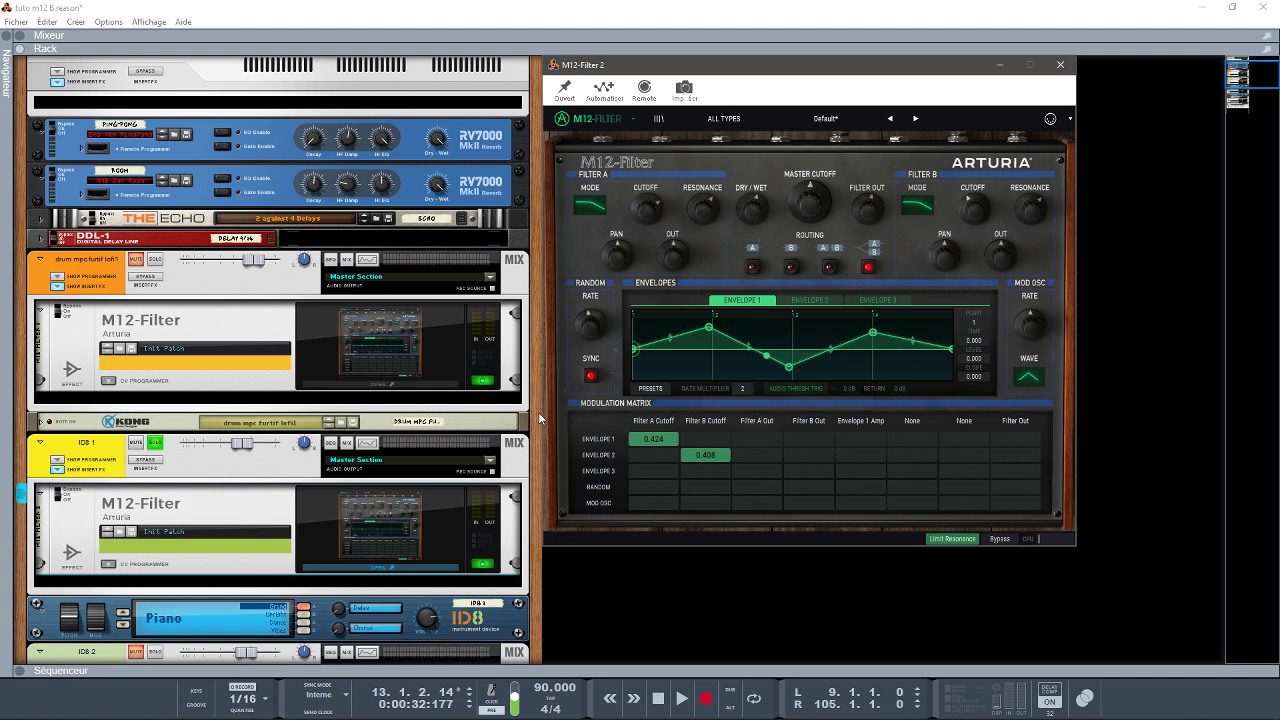
Play ID8 1 again, compare it with and without its M12-Filter by toggling the insert bypass, and stop playback
{"action": "key", "text": "space"}
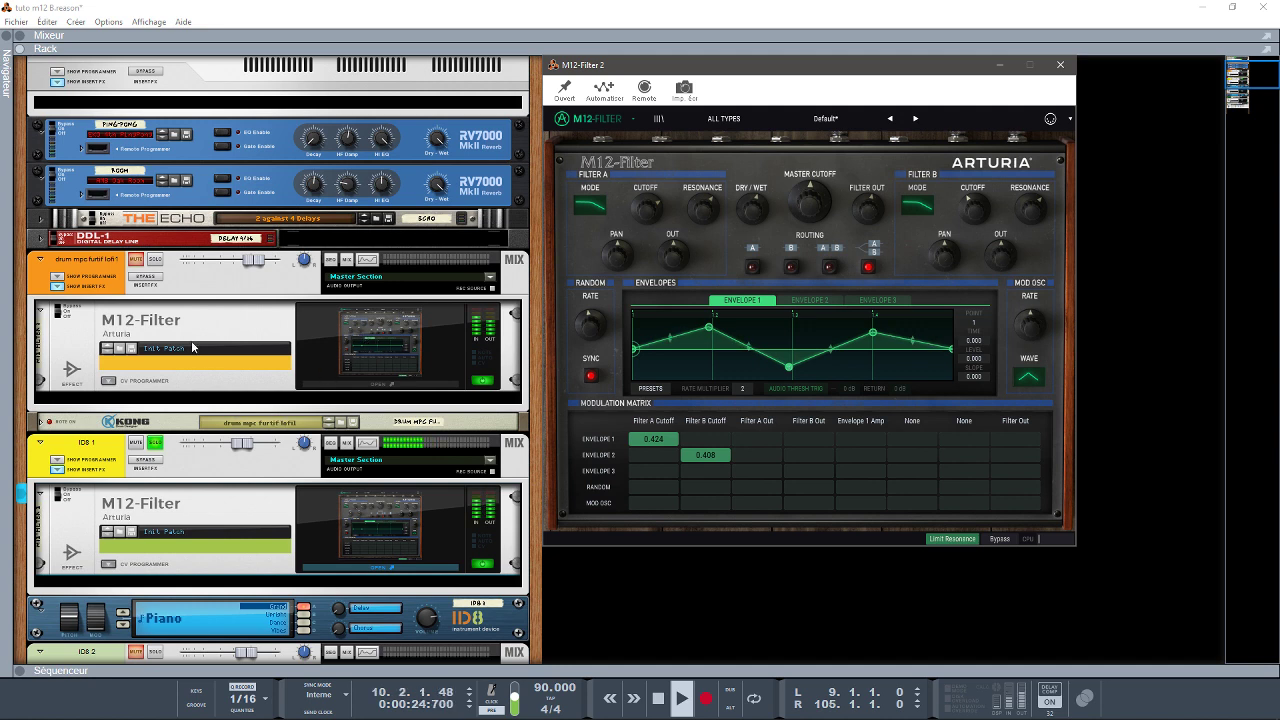
{"action": "left_click", "coordinate": [154, 465]}
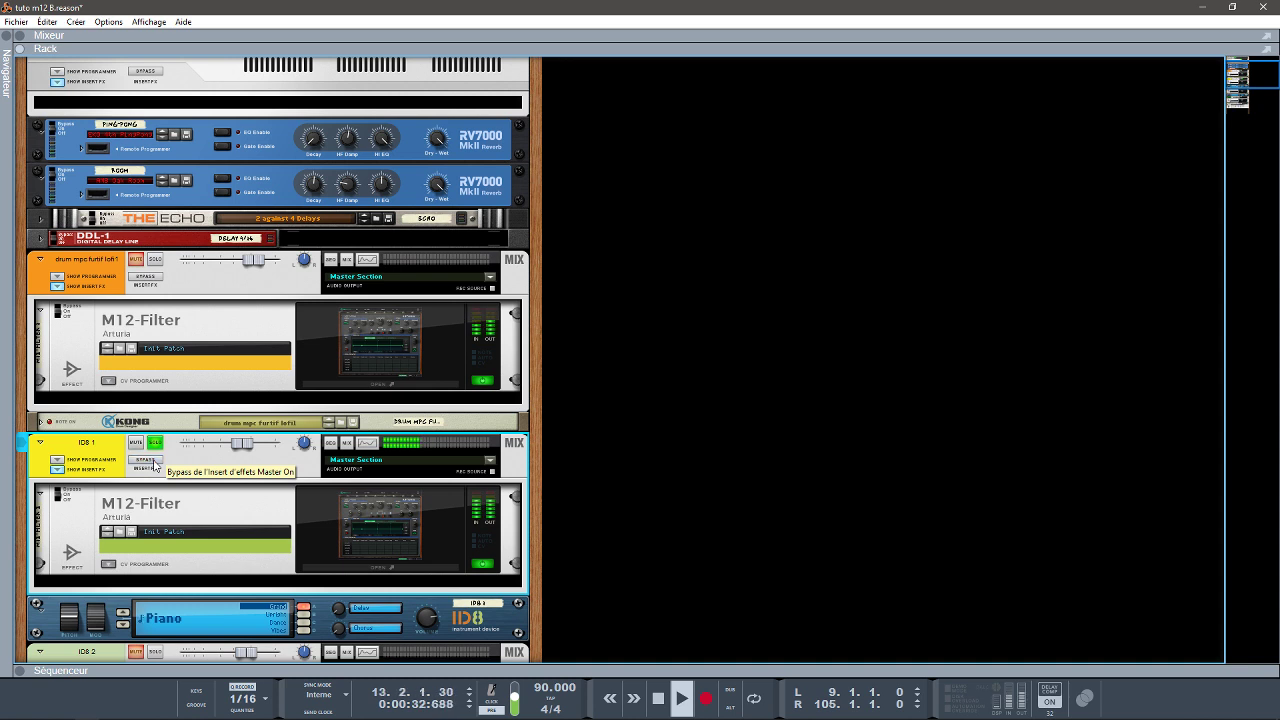
{"action": "left_click", "coordinate": [378, 568]}
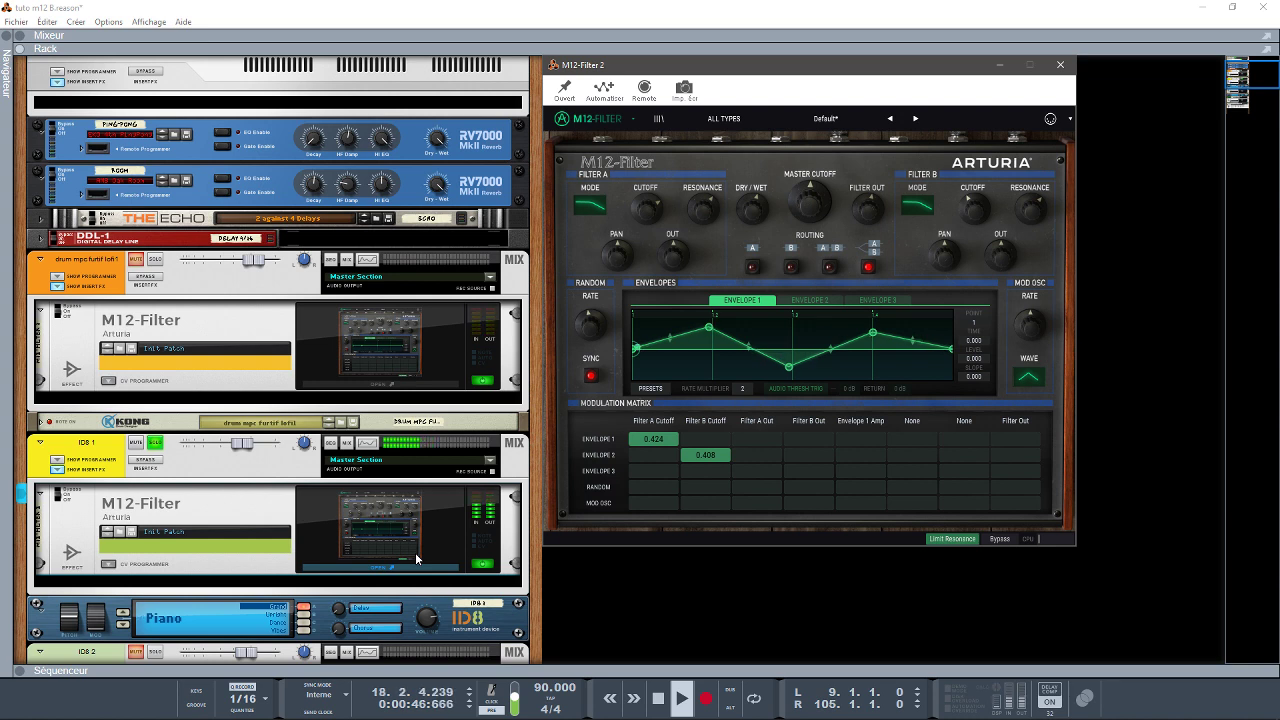
{"action": "key", "text": "space"}
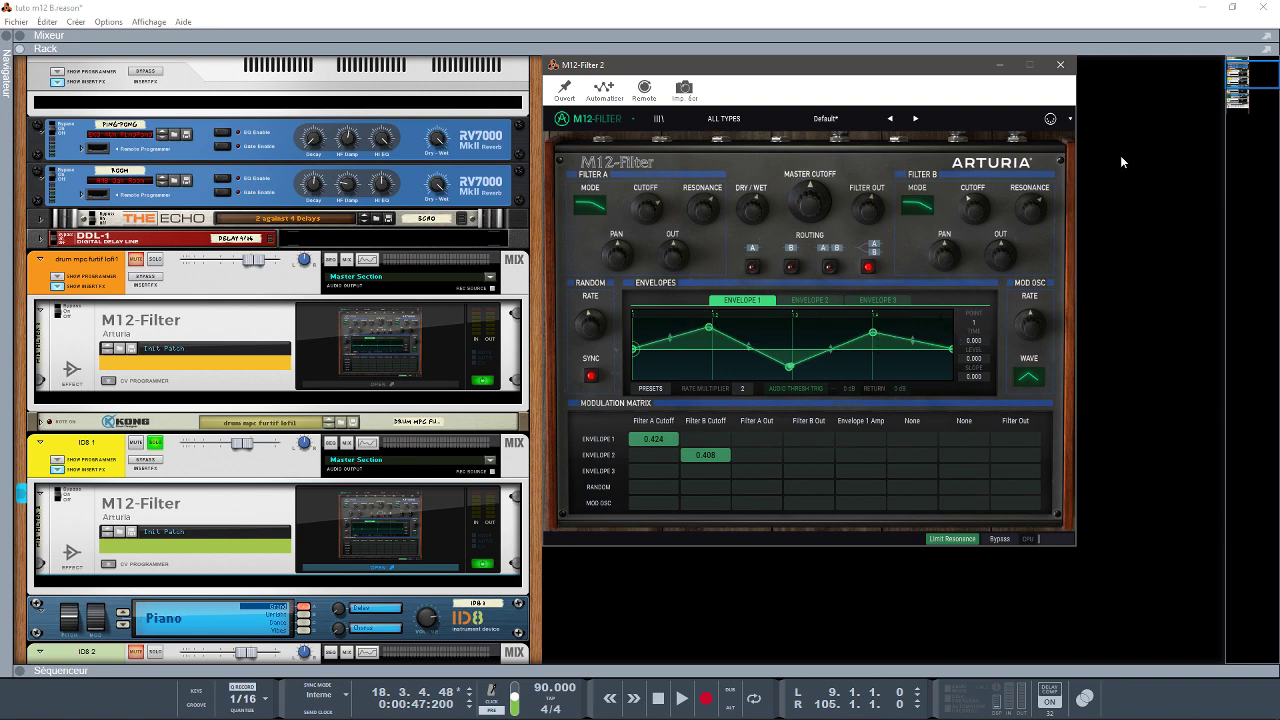
Switch the solo from the ID8 1 channel to ID8 2 and play from bar 9
{"action": "left_click_drag", "start_coordinate": [1236, 75], "coordinate": [1242, 91]}
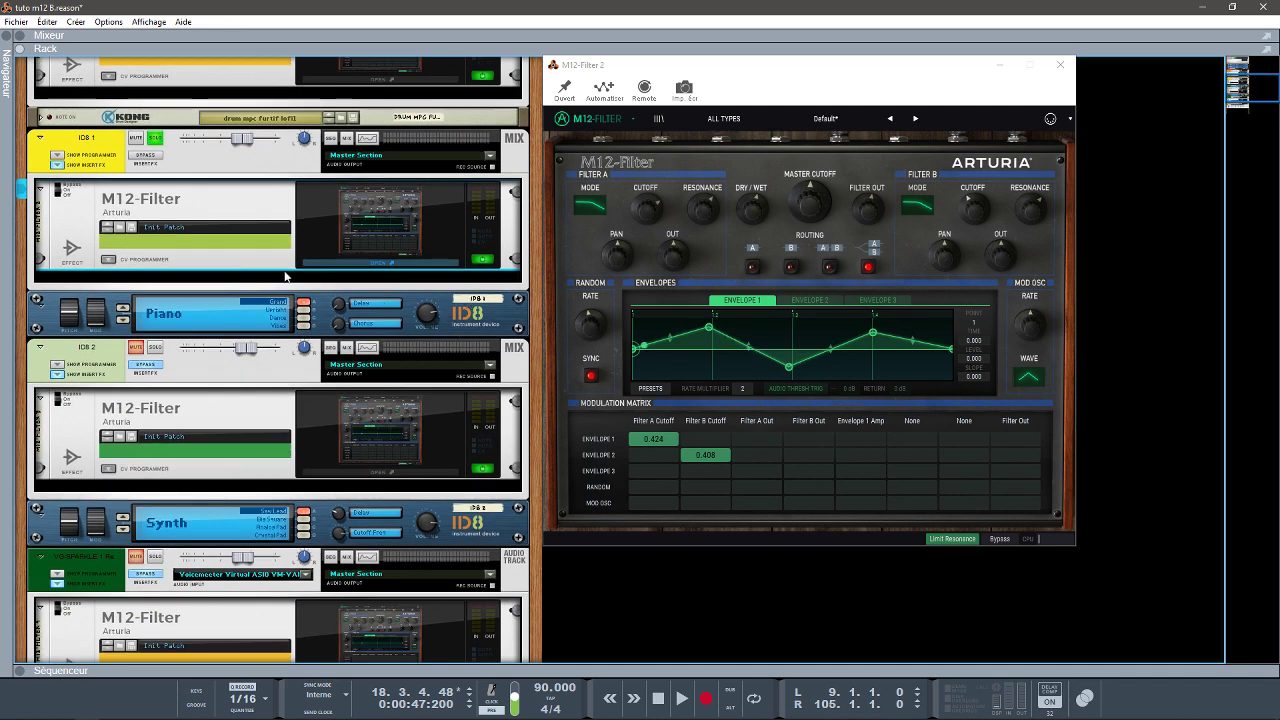
{"action": "left_click", "coordinate": [155, 141]}
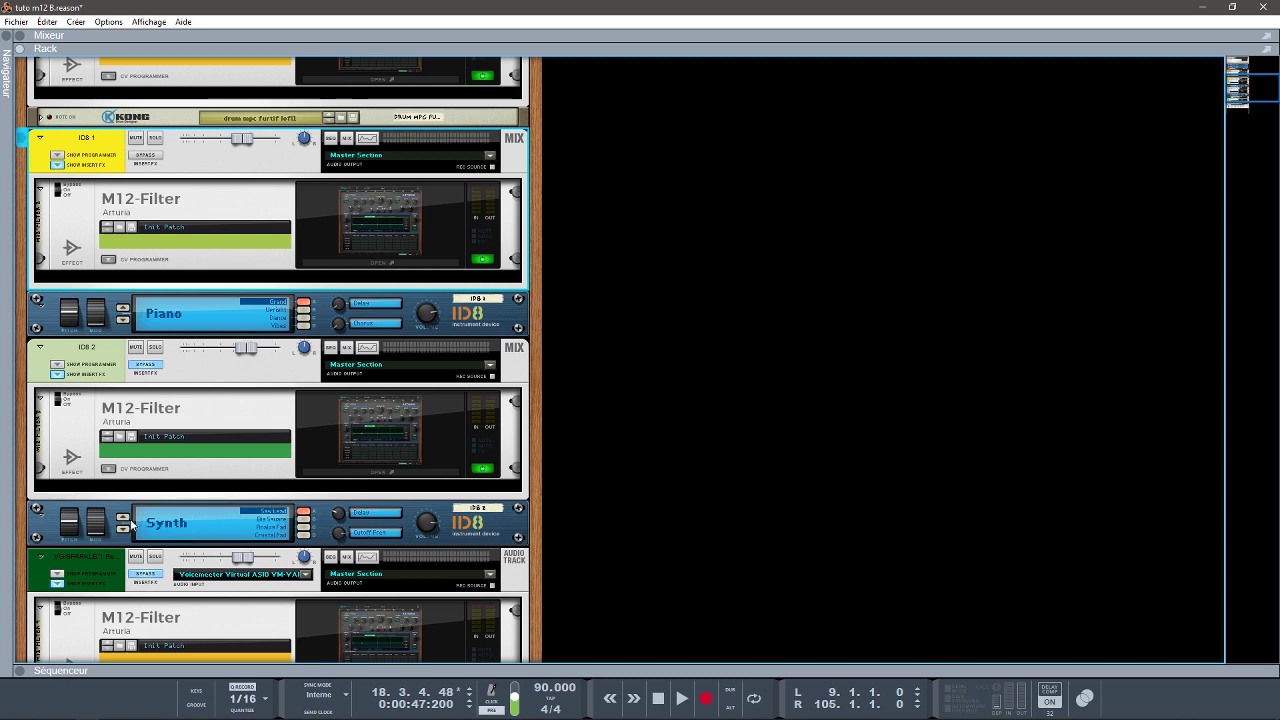
{"action": "left_click", "coordinate": [155, 348]}
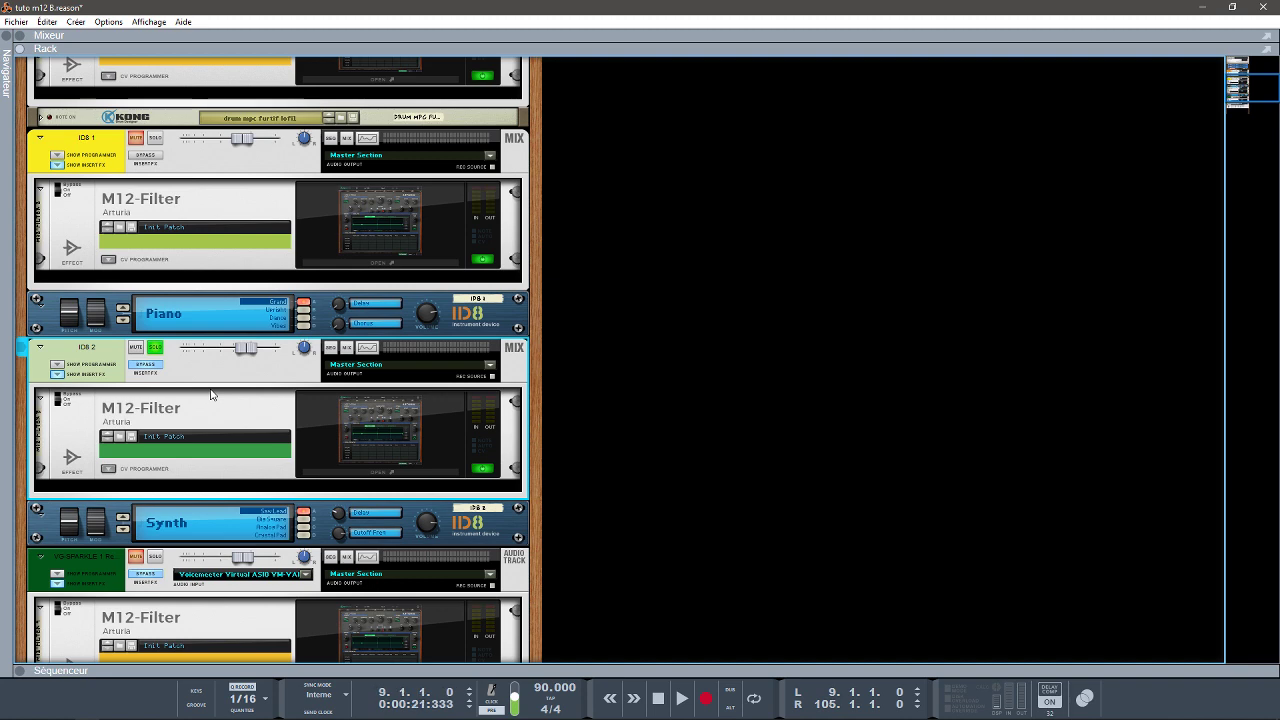
{"action": "key", "text": "space"}
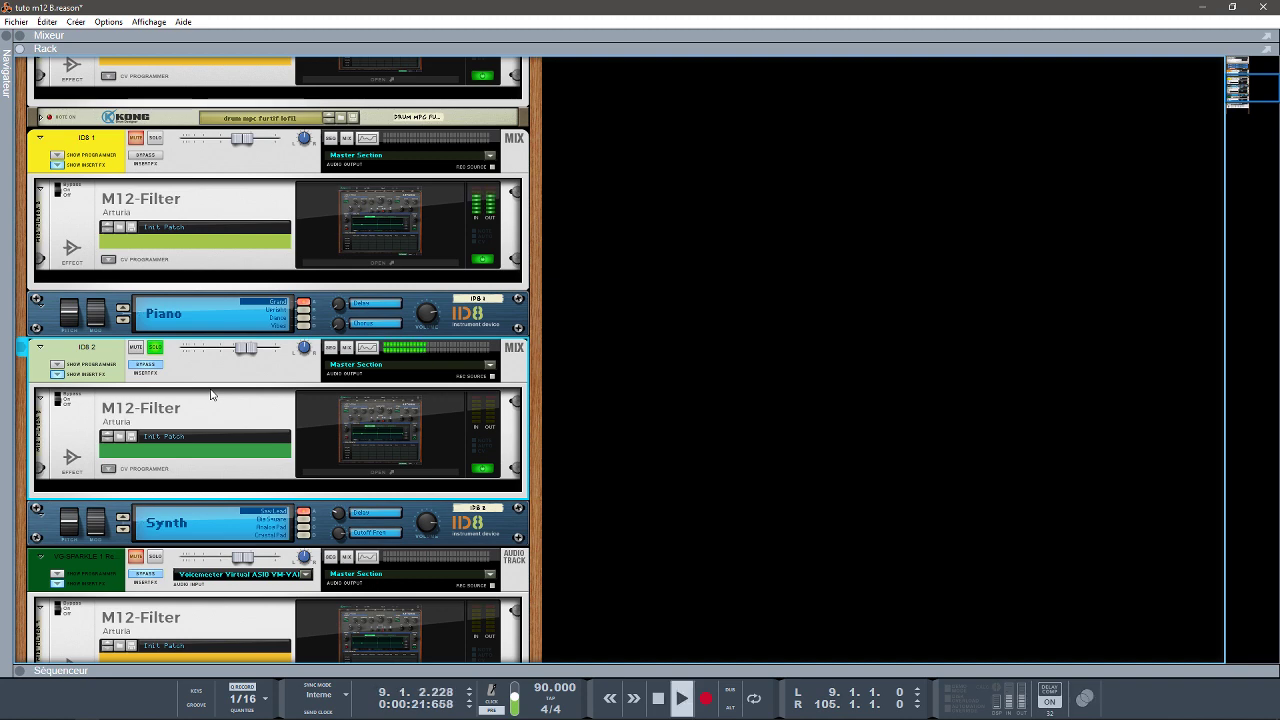
Turn off the insert bypass of the ID8 2 channel and show its M12-Filter editor
{"action": "left_click", "coordinate": [336, 472]}
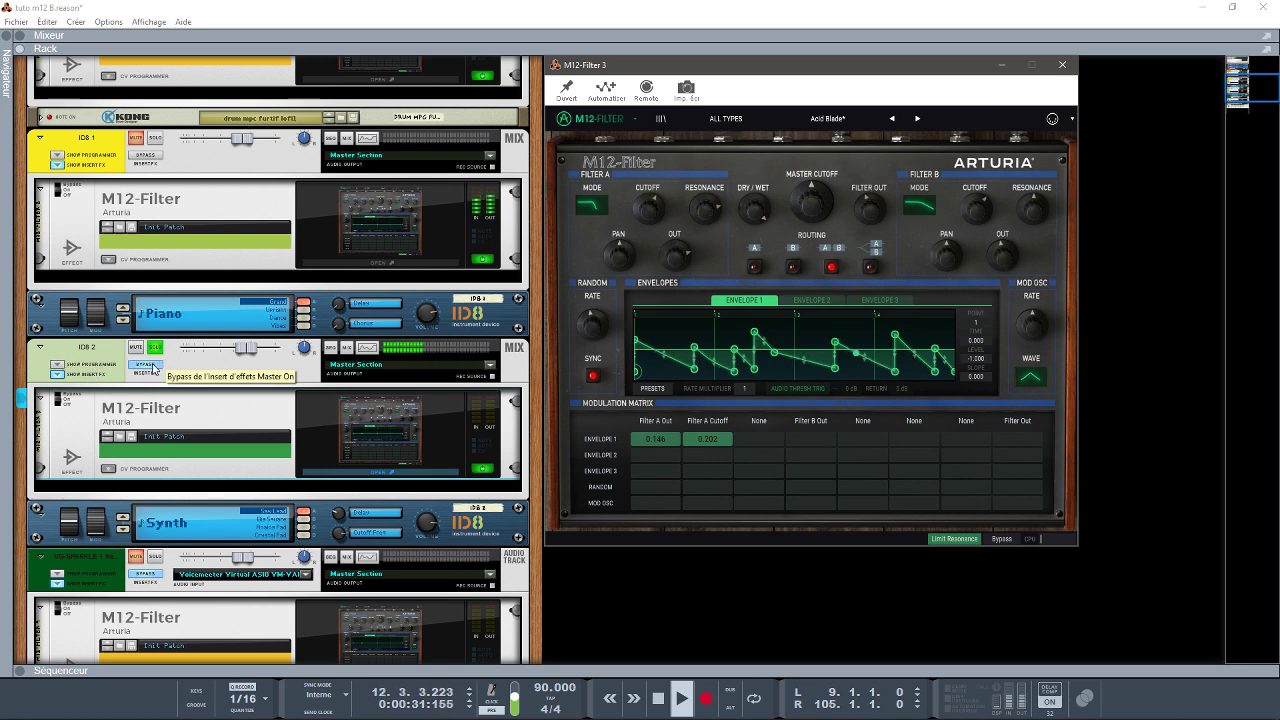
{"action": "left_click", "coordinate": [153, 368]}
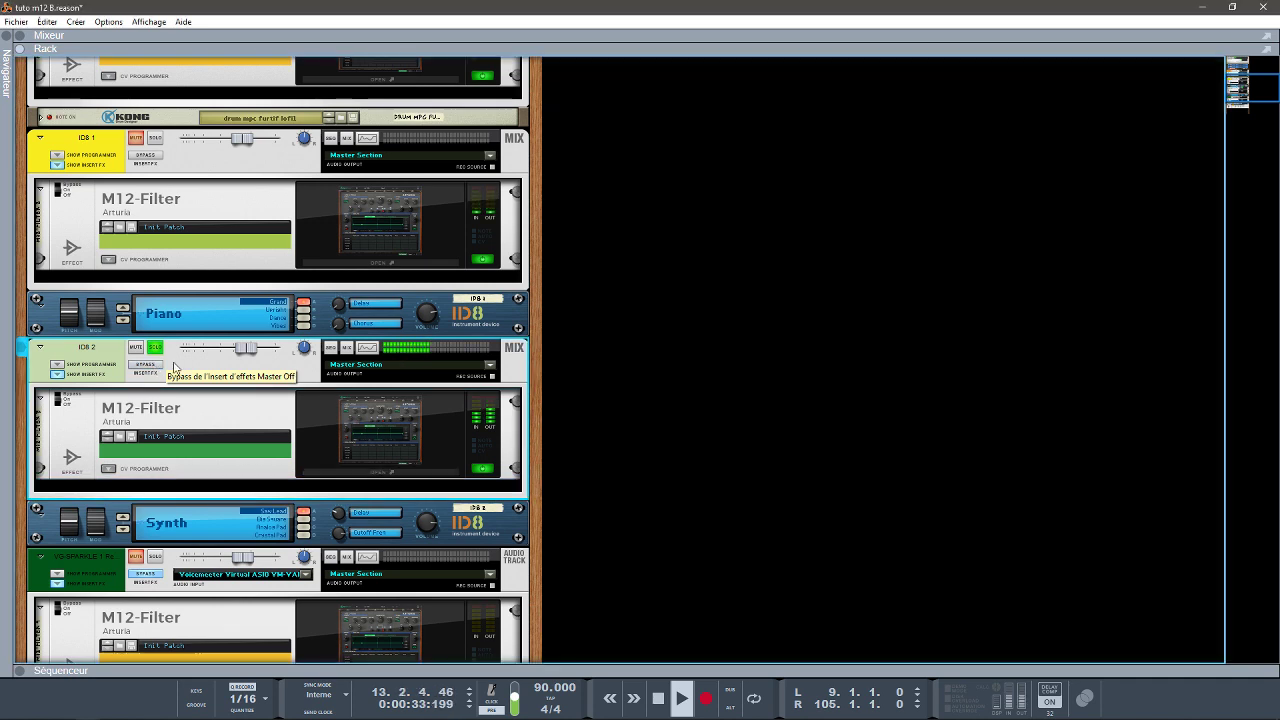
{"action": "left_click", "coordinate": [403, 473]}
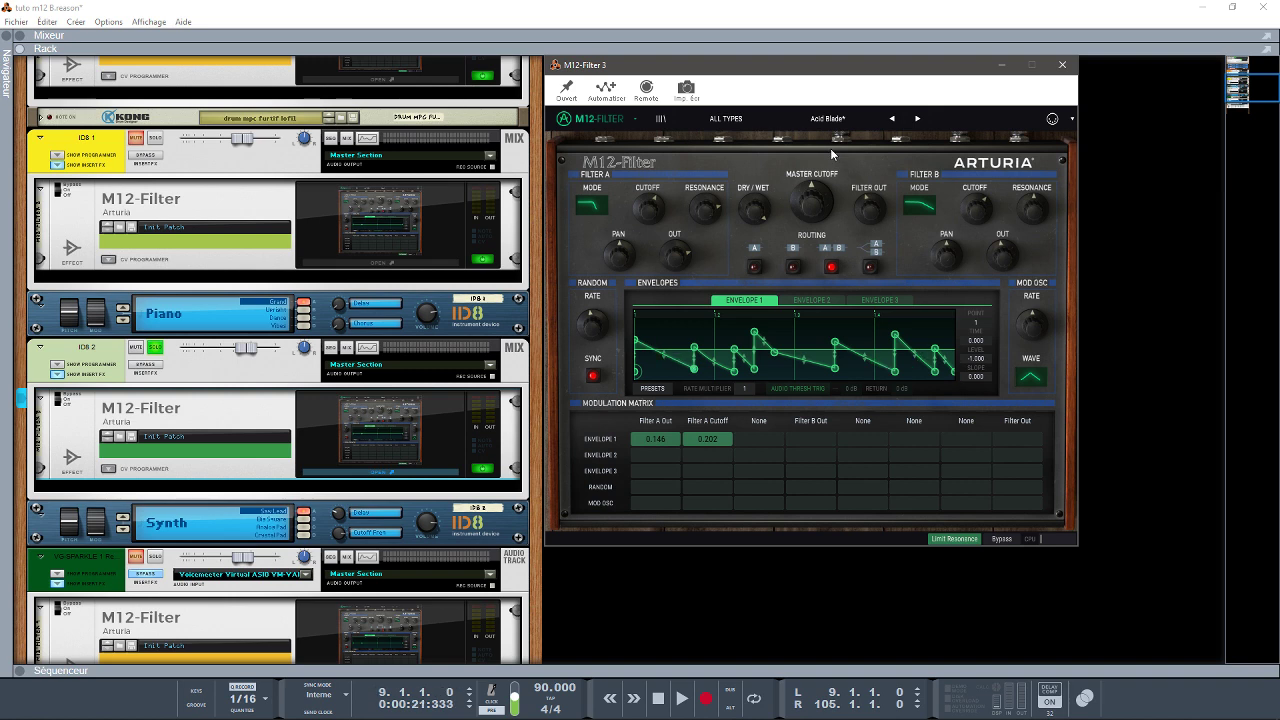
Compare ID8 2 from bar 9 by bypassing and reactivating the plugin itself, stopping playback and unsoloing the channel at the end
{"action": "key", "text": "space"}
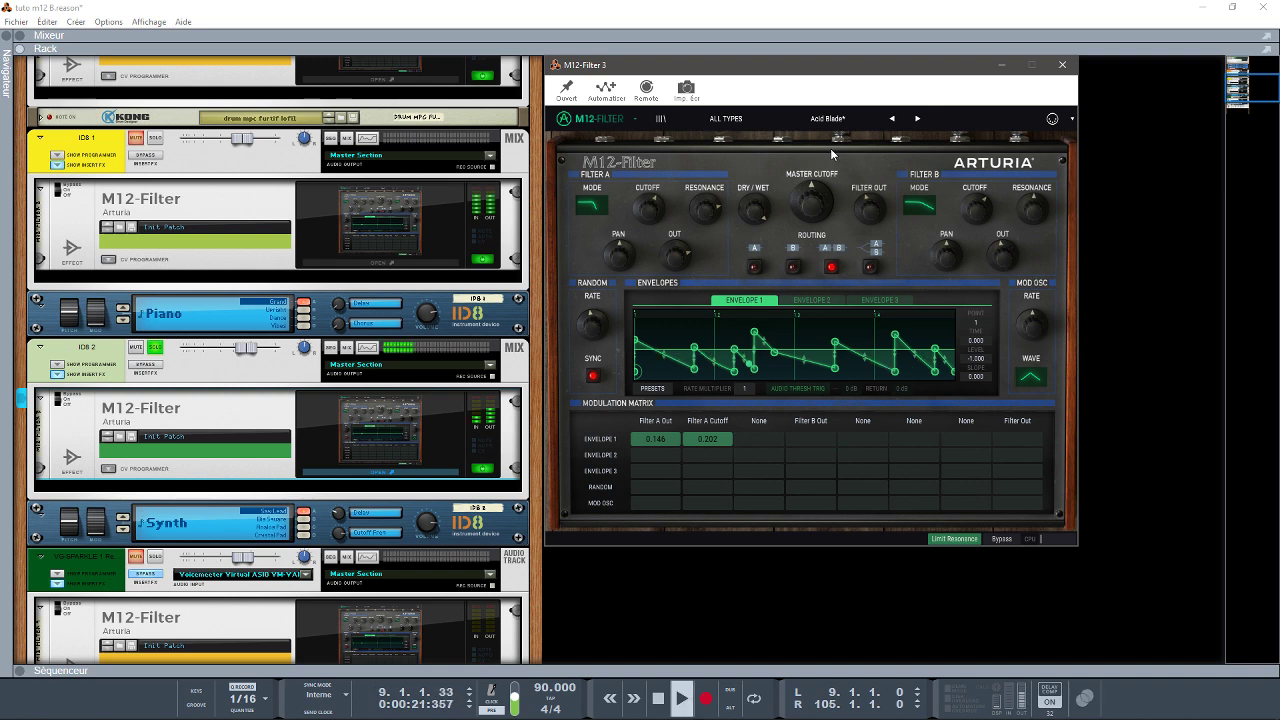
{"action": "left_click", "coordinate": [1002, 539]}
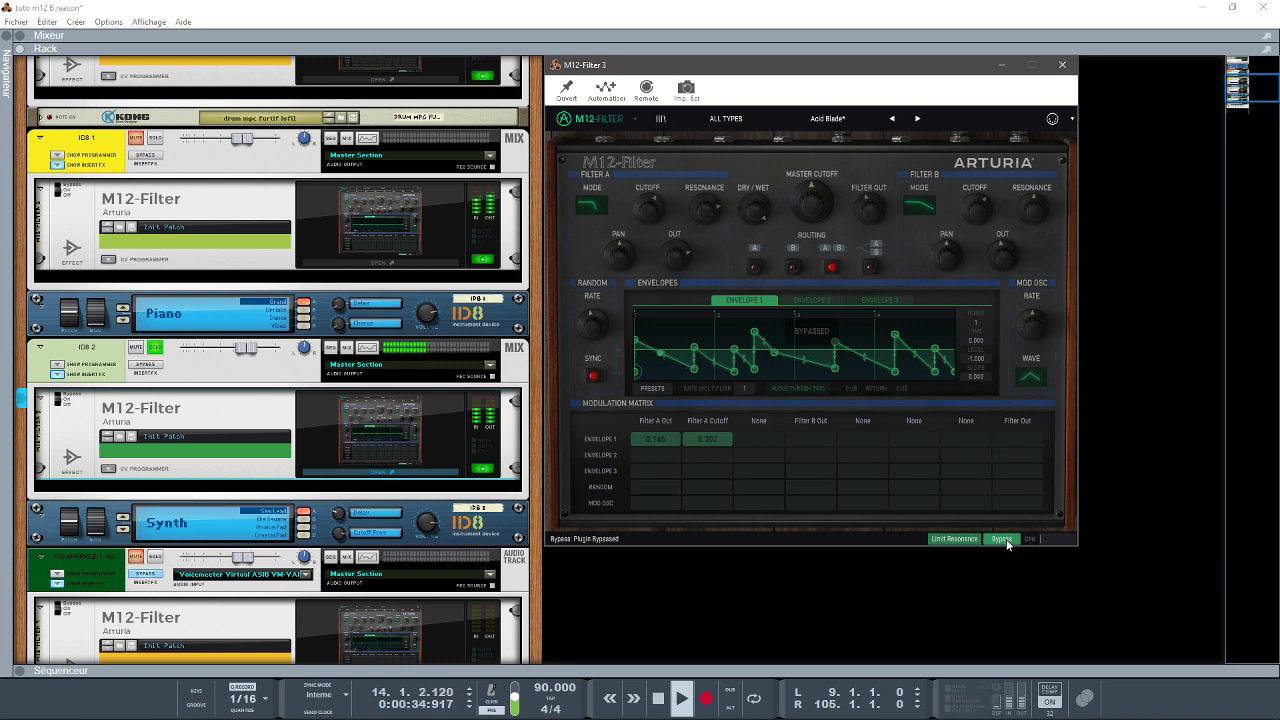
{"action": "left_click", "coordinate": [1006, 539]}
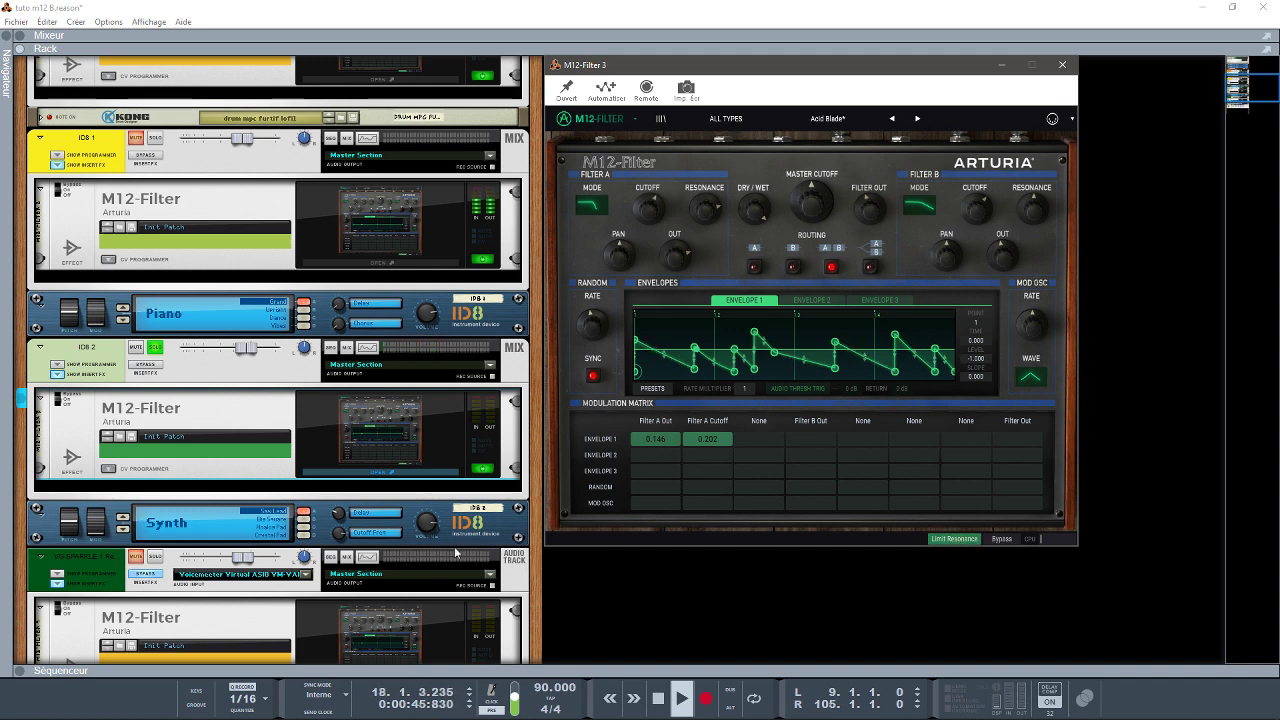
{"action": "key", "text": "space"}
{"action": "left_click", "coordinate": [156, 349]}
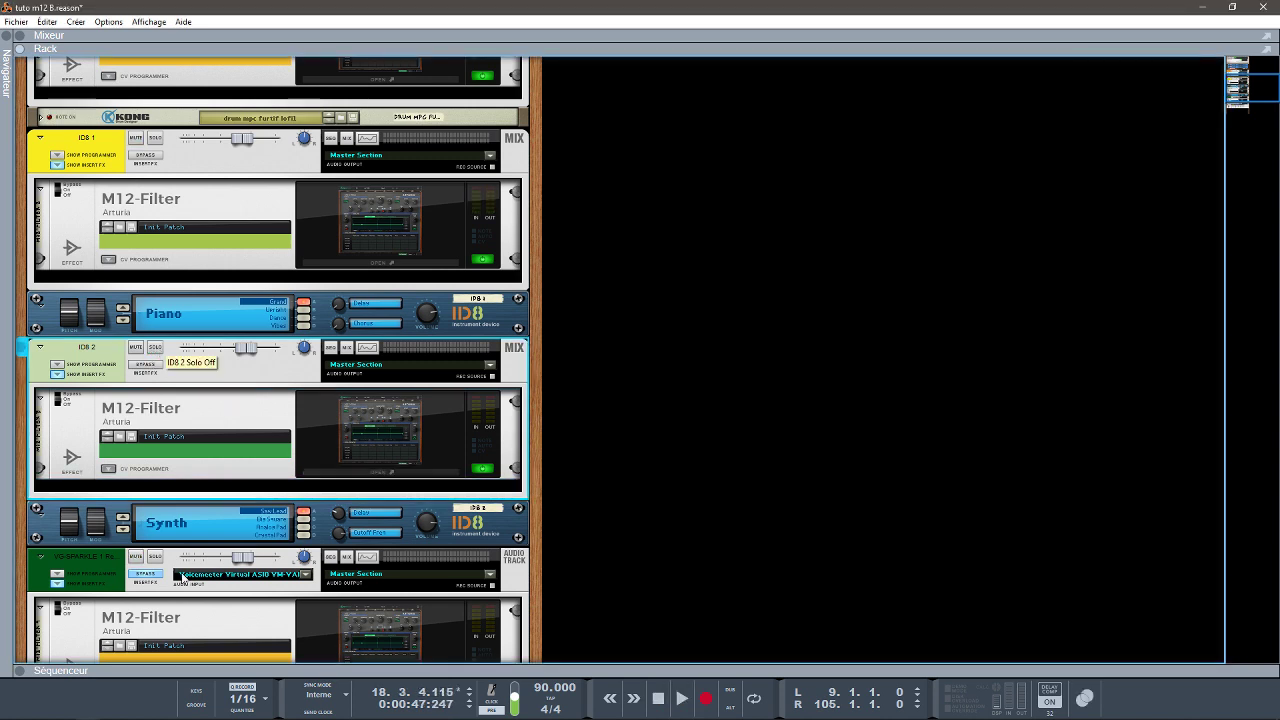
Solo the audio track channel below ID8 2, play it from bar 9 and show its M12-Filter editor
{"action": "left_click", "coordinate": [155, 558]}
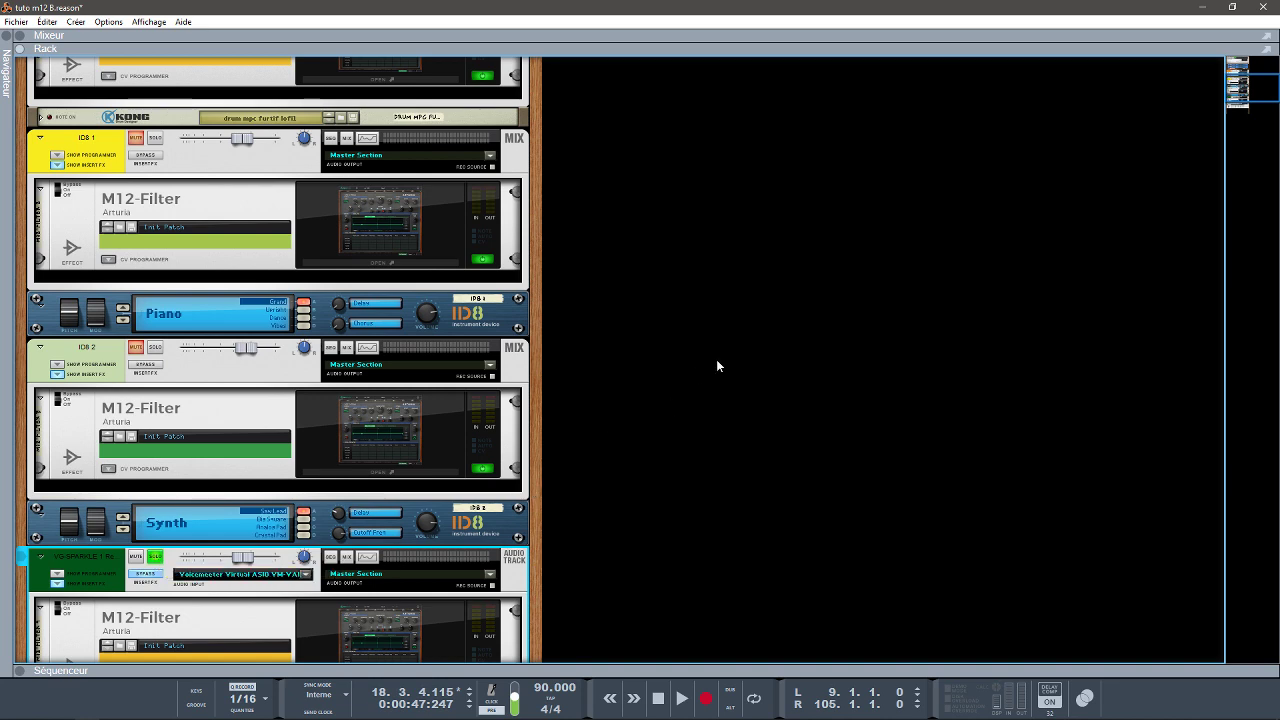
{"action": "left_click_drag", "start_coordinate": [1233, 85], "coordinate": [1237, 110]}
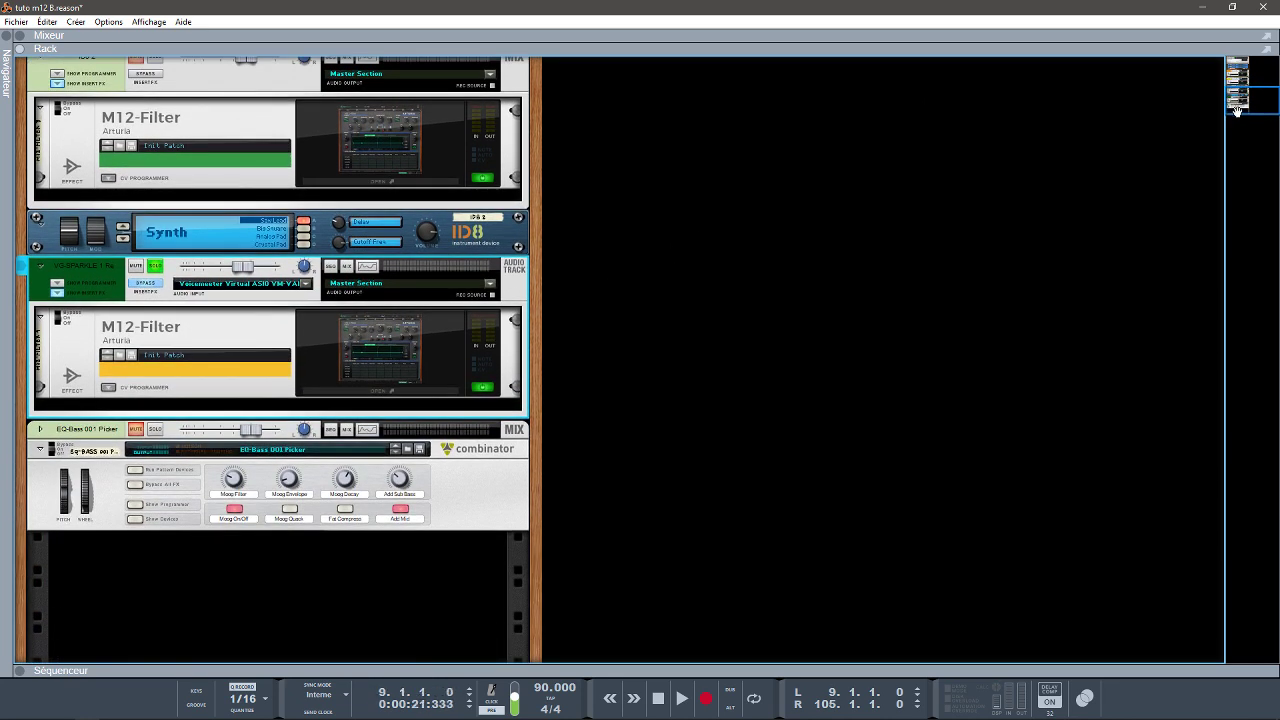
{"action": "key", "text": "space"}
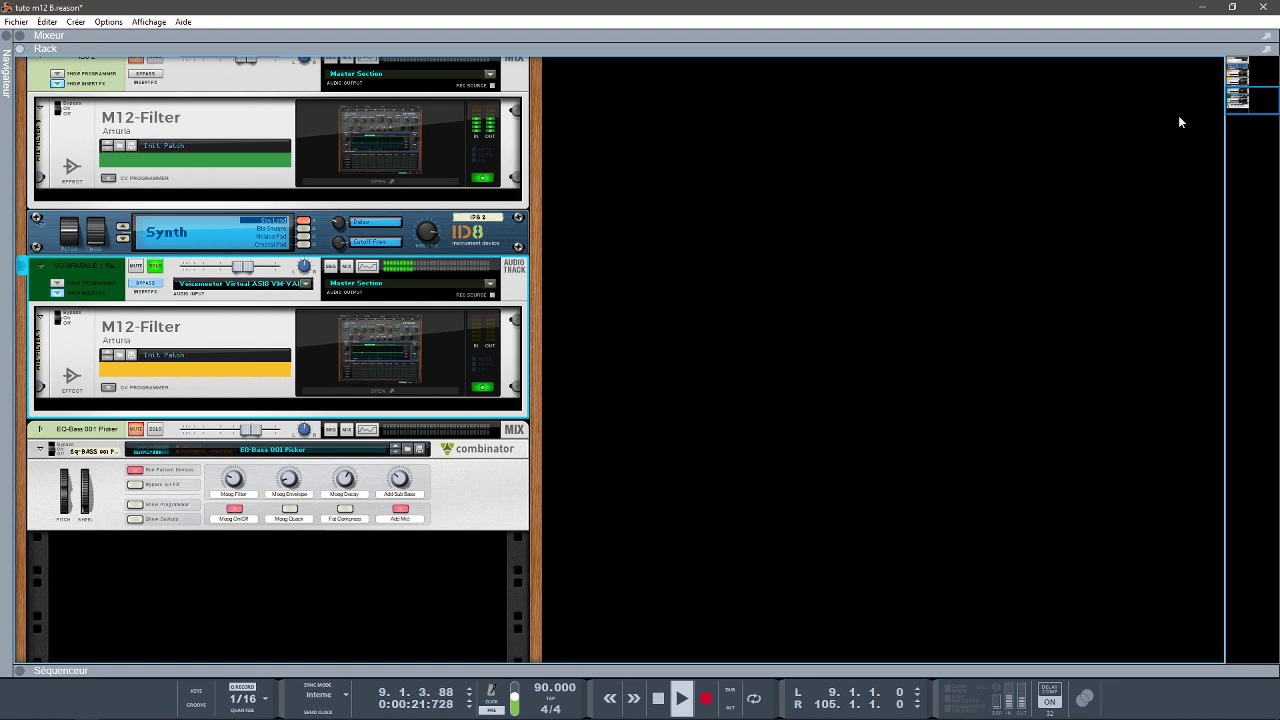
{"action": "left_click", "coordinate": [373, 390]}
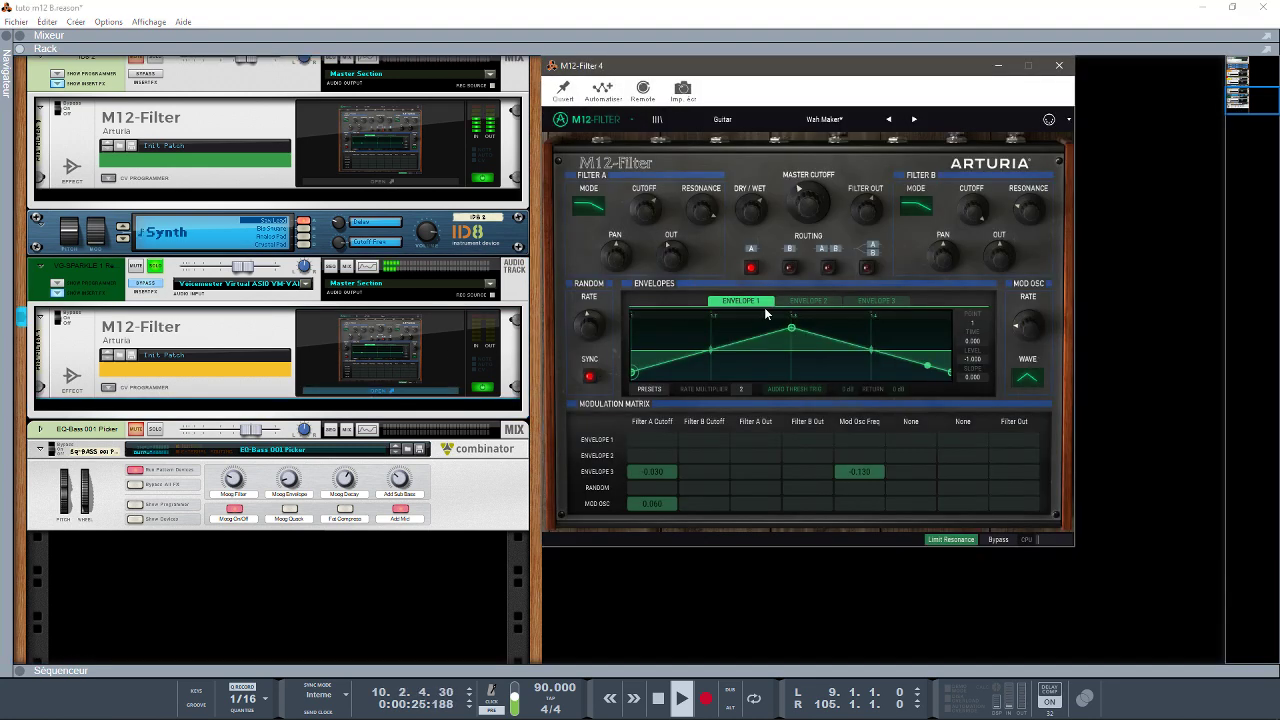
Compare the audio track with its M12-Filter bypassed and active, turning off the channel's insert bypass and restarting playback from bar 9
{"action": "left_click", "coordinate": [998, 539]}
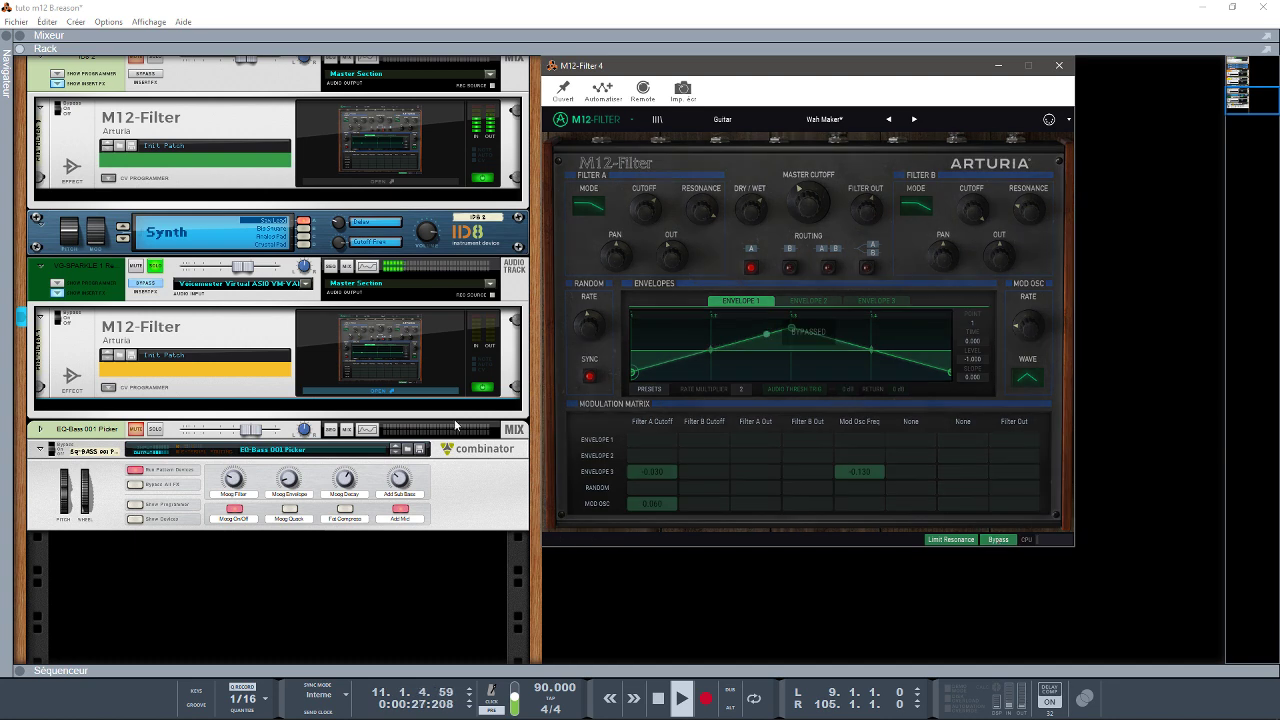
{"action": "left_click", "coordinate": [346, 390]}
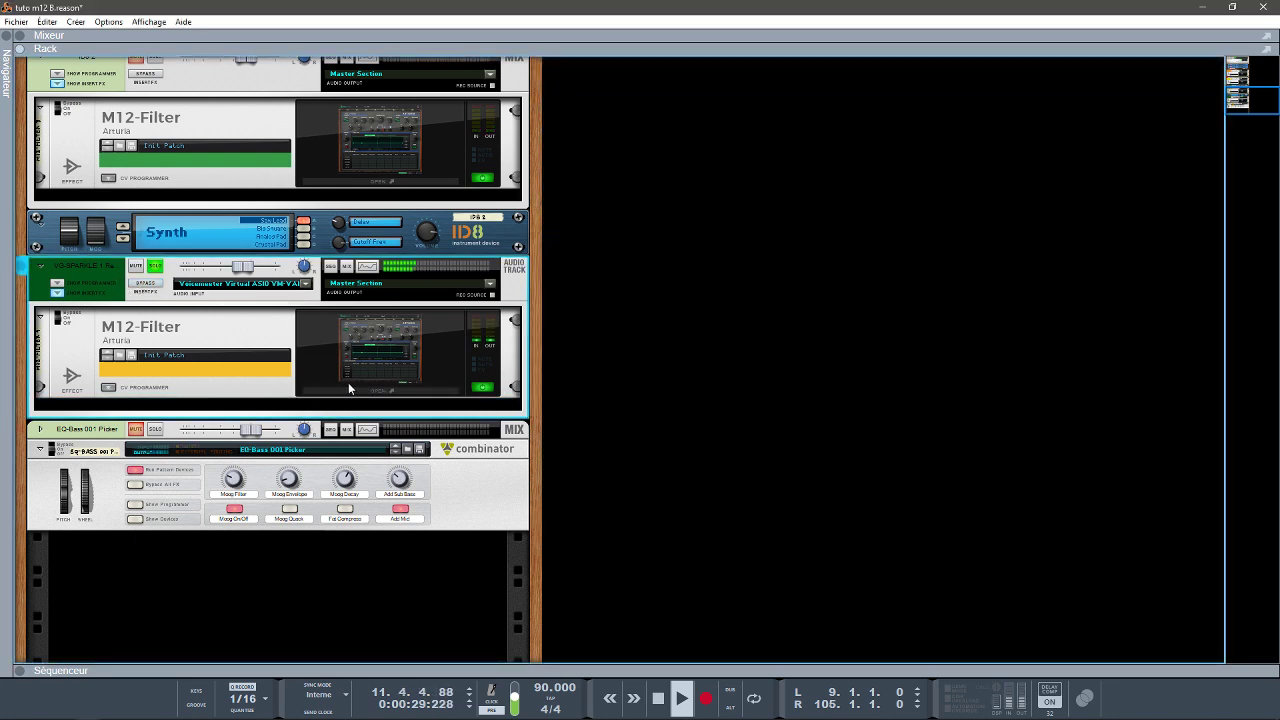
{"action": "left_click", "coordinate": [345, 391]}
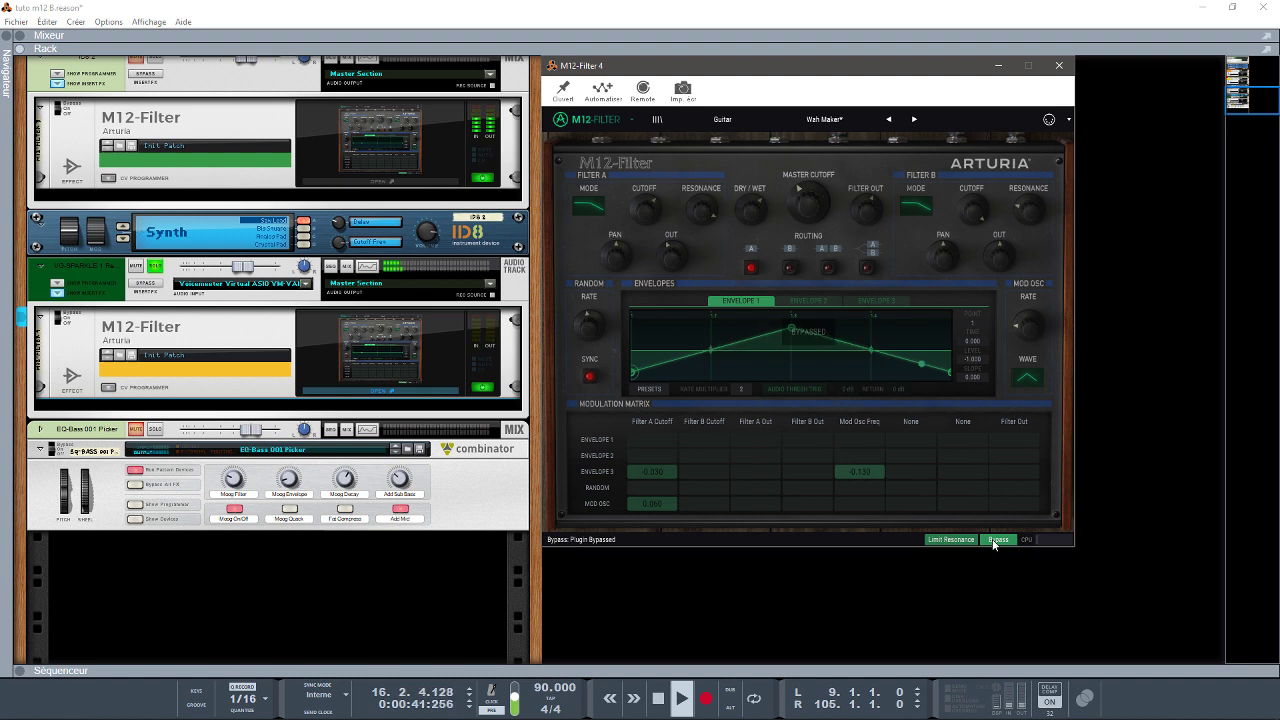
{"action": "key", "text": "space"}
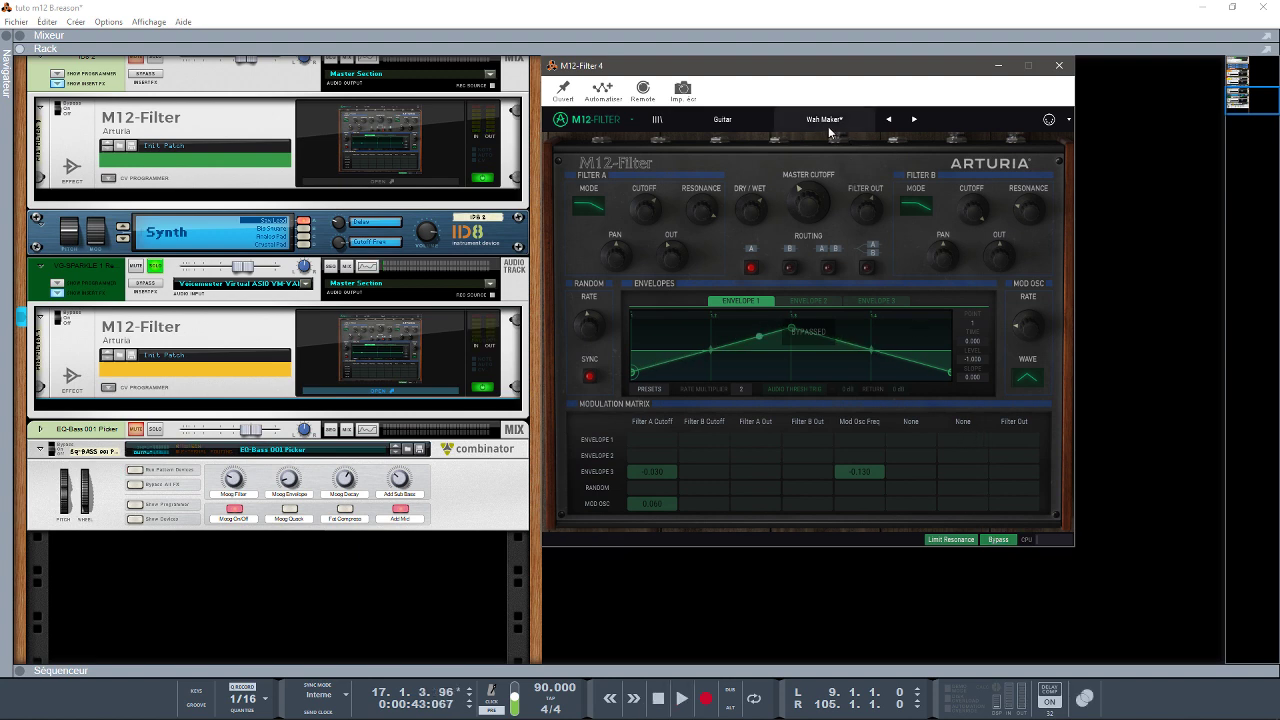
{"action": "left_click", "coordinate": [1007, 543]}
{"action": "key", "text": "space"}
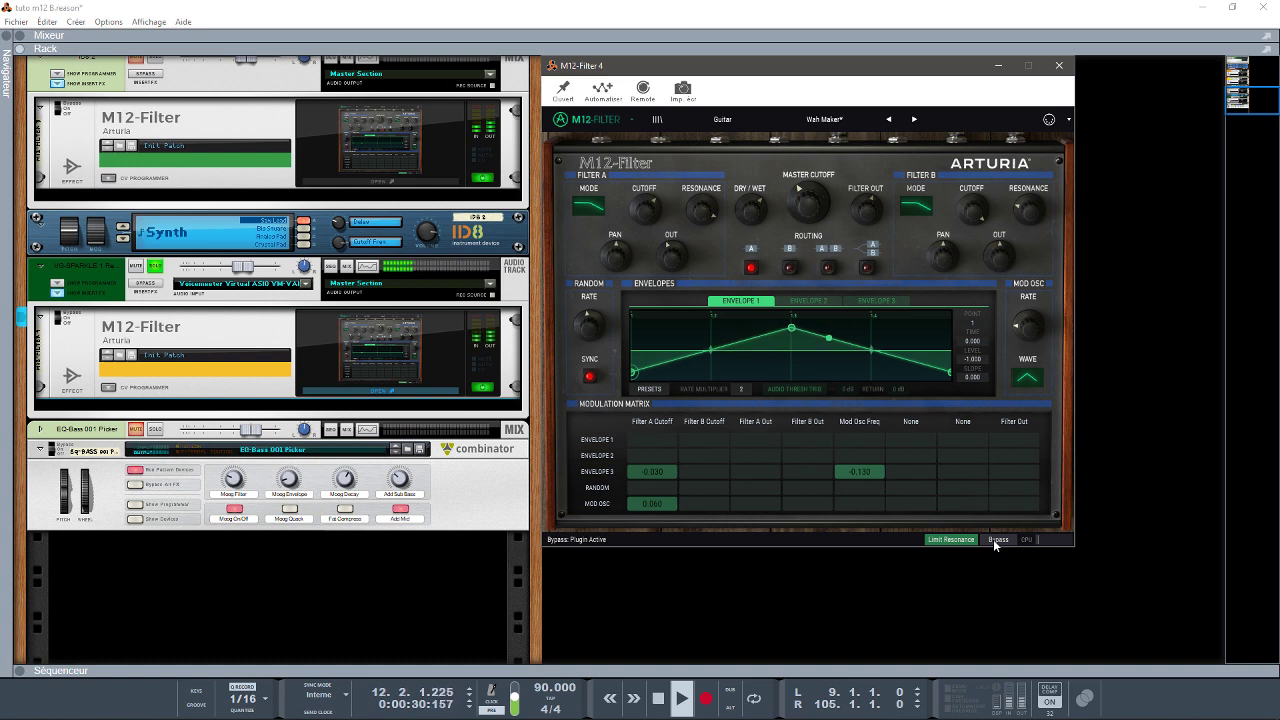
Display Envelope 3 of the audio track's M12-Filter and compare the sound by bypassing and reactivating the plugin
{"action": "left_click", "coordinate": [877, 301]}
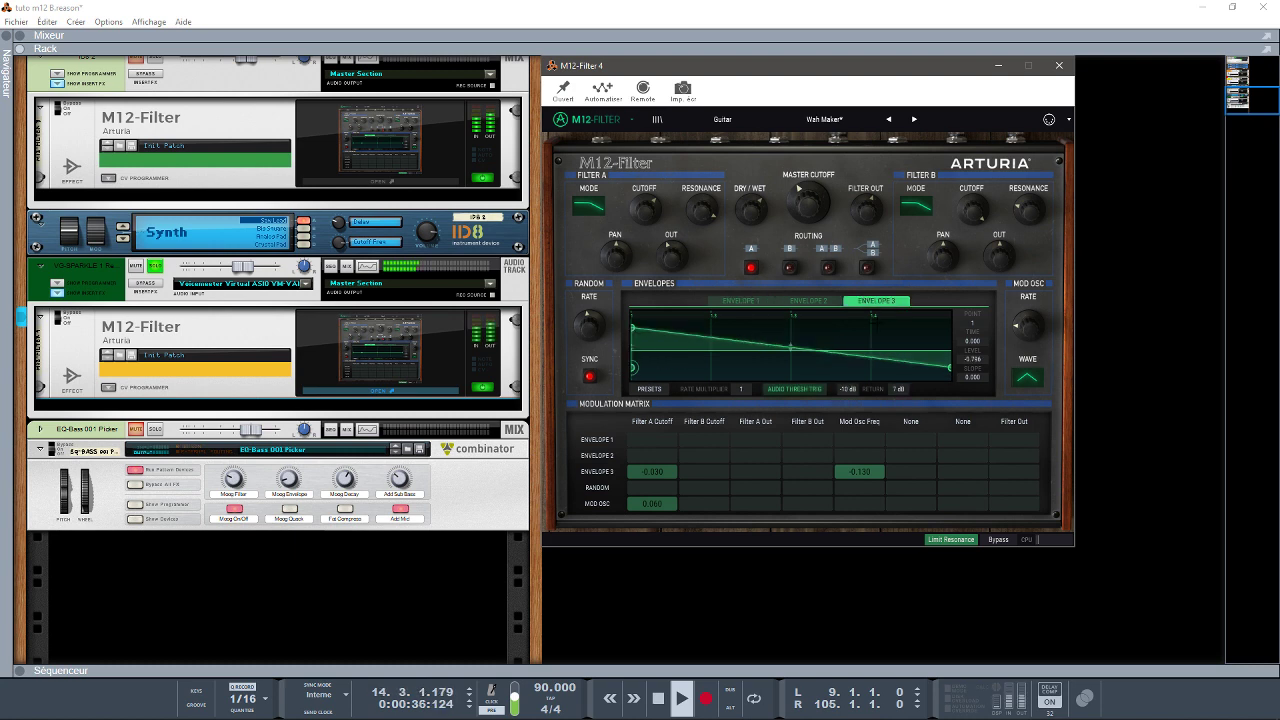
{"action": "left_click", "coordinate": [999, 540]}
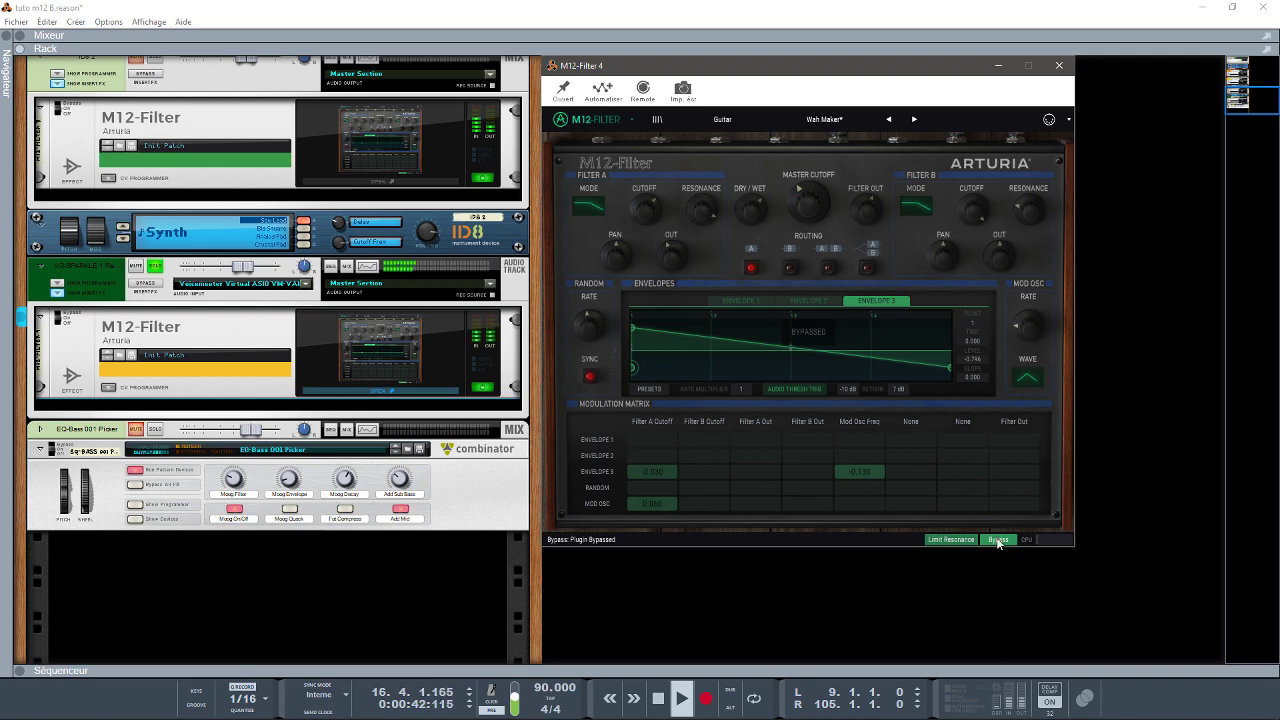
{"action": "left_click", "coordinate": [998, 540]}
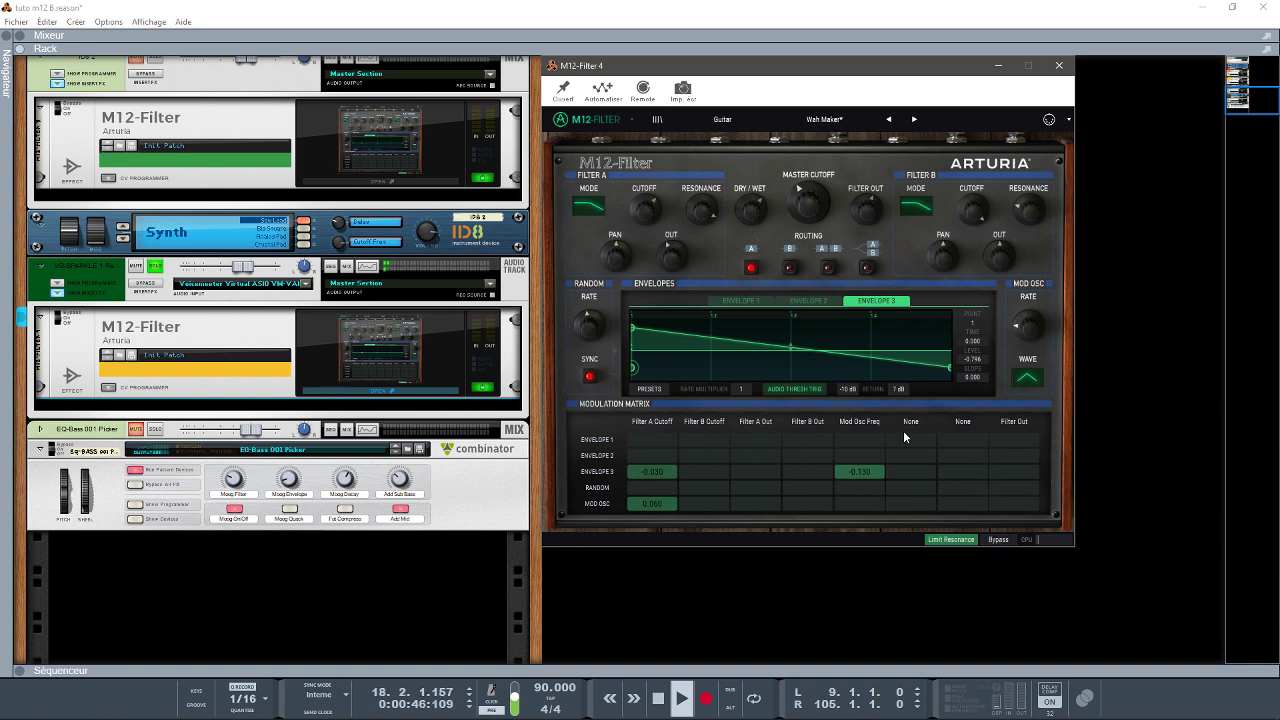
Display Envelope 2 and Envelope 1 of the filter, comparing the audio track again with the plugin bypassed and reactivated
{"action": "left_click", "coordinate": [815, 301]}
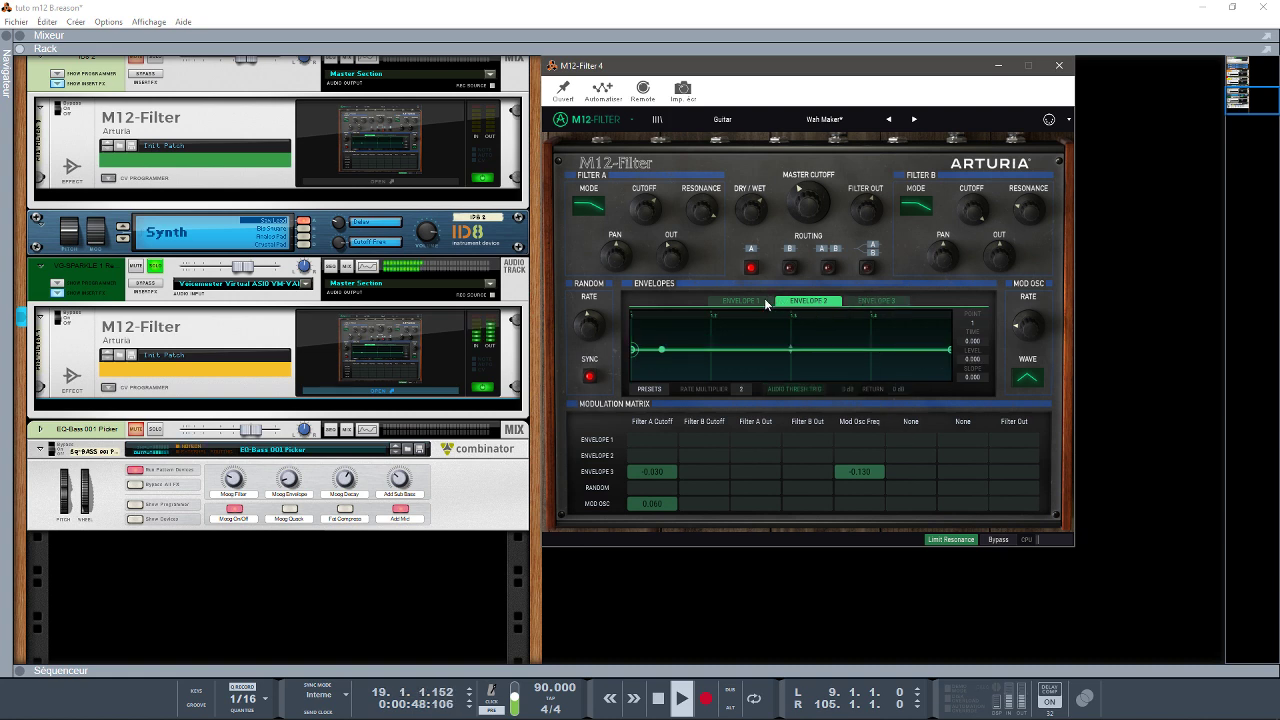
{"action": "left_click", "coordinate": [742, 301]}
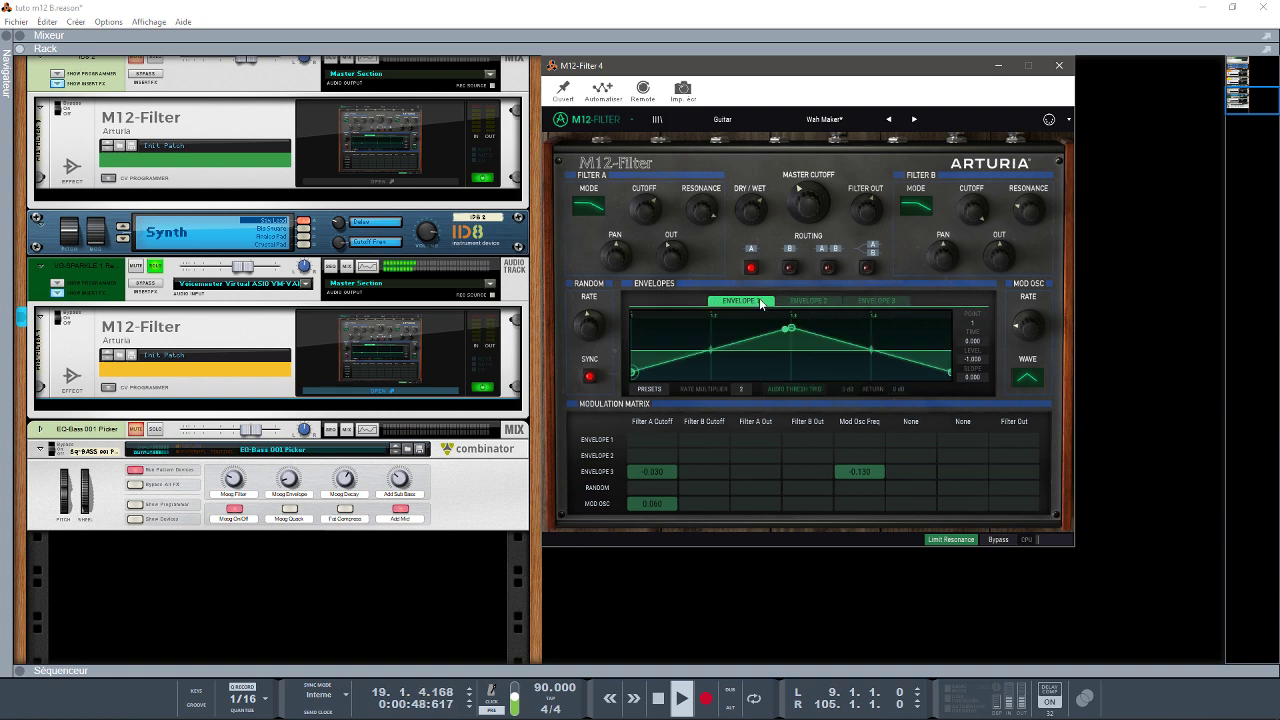
{"action": "left_click", "coordinate": [1000, 540]}
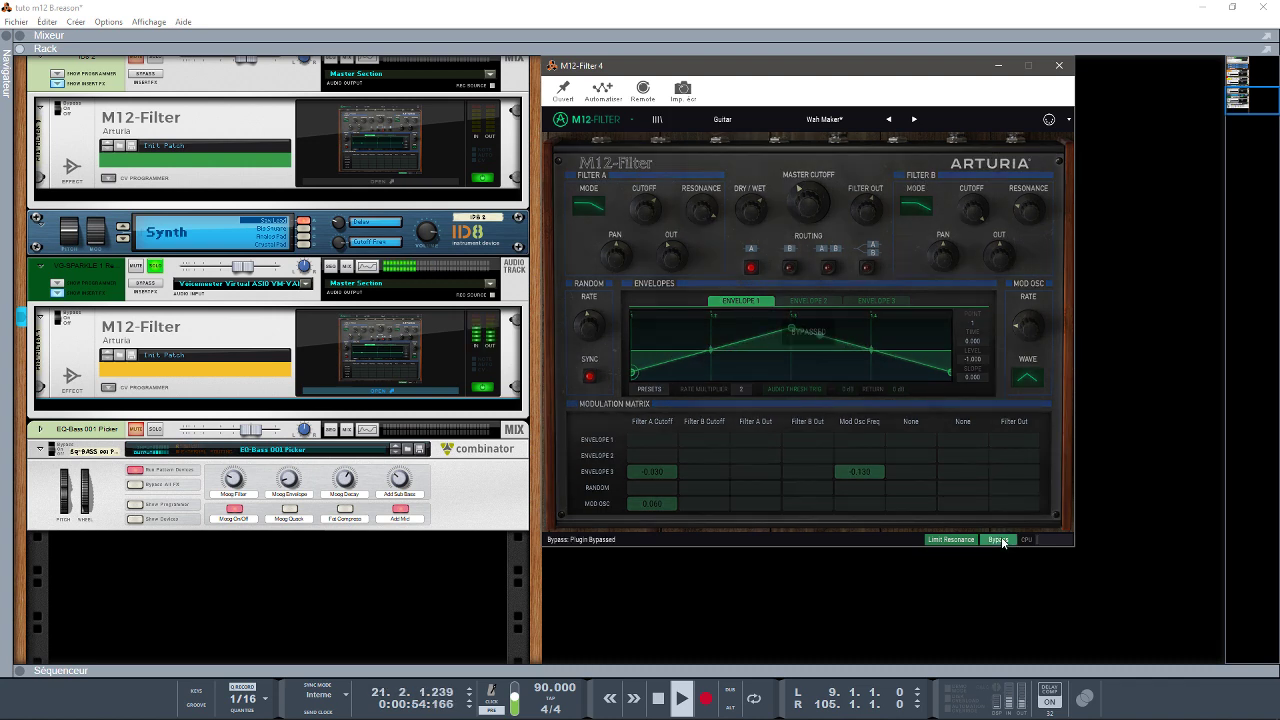
{"action": "left_click", "coordinate": [1000, 540]}
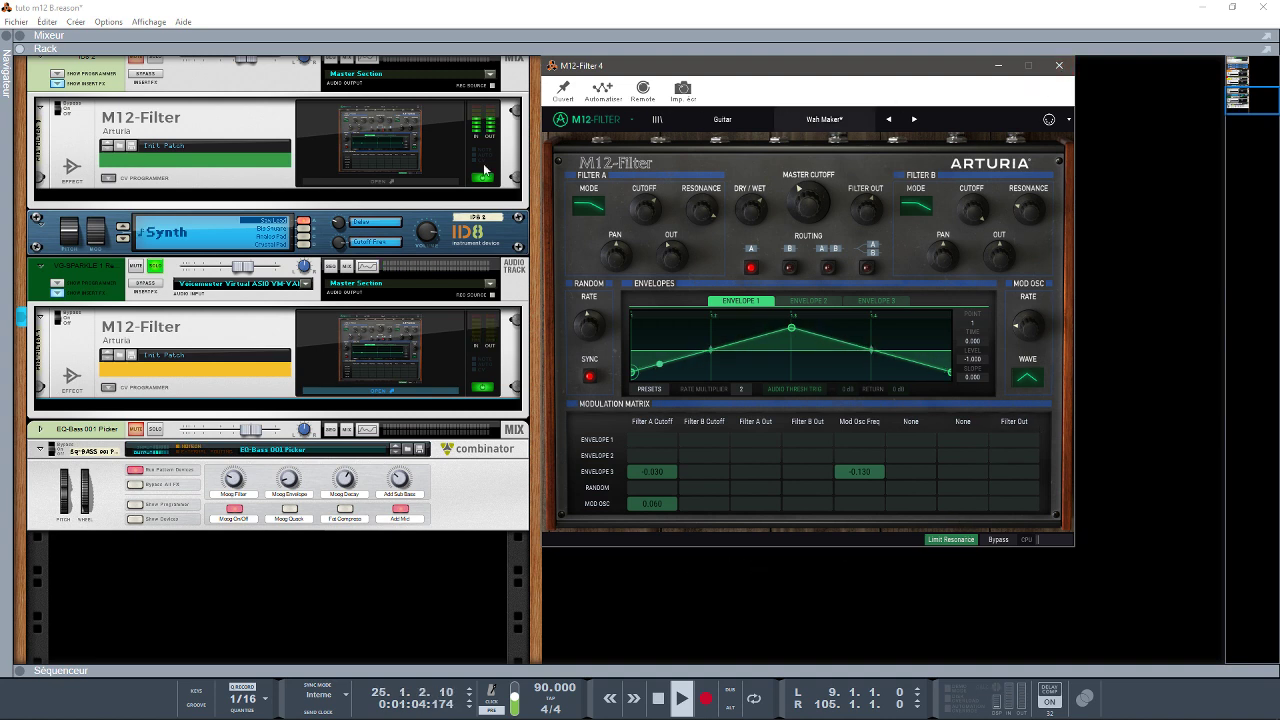
Unmute the full mix by unsoloing the audio track channel, and display the mixer during playback
{"action": "left_click", "coordinate": [117, 280]}
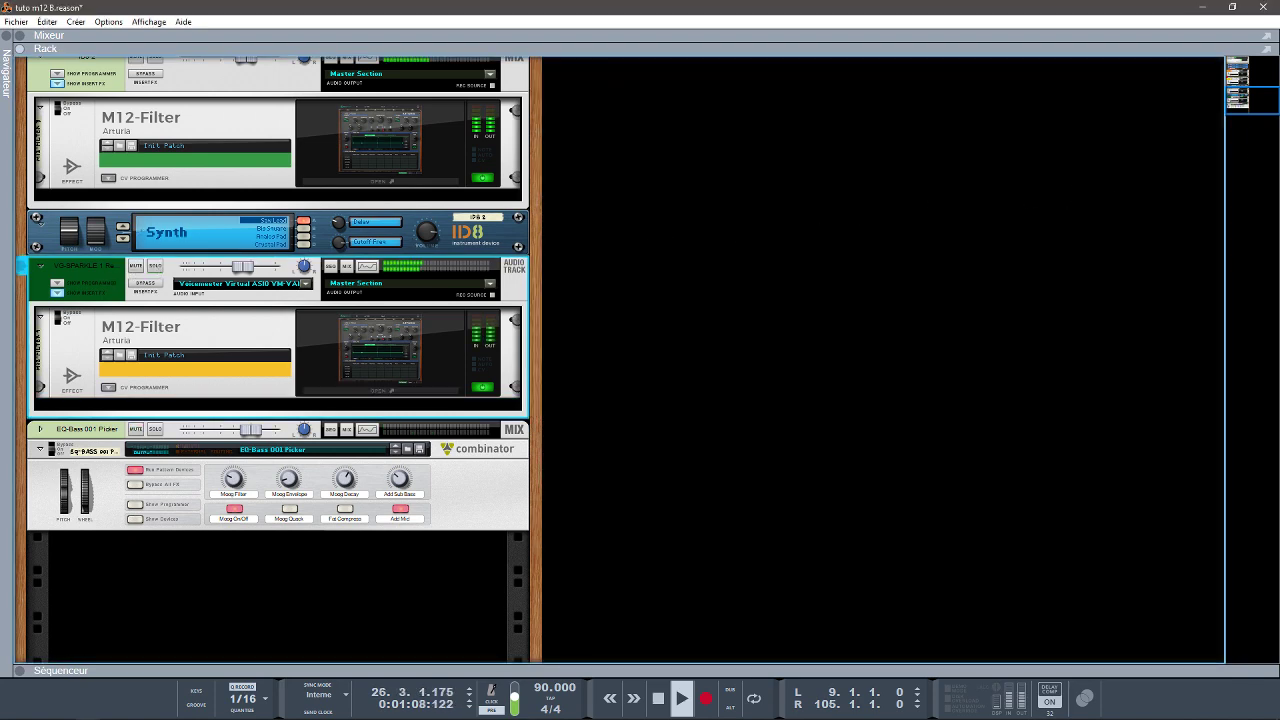
{"action": "left_click_drag", "start_coordinate": [1262, 110], "coordinate": [1213, 79]}
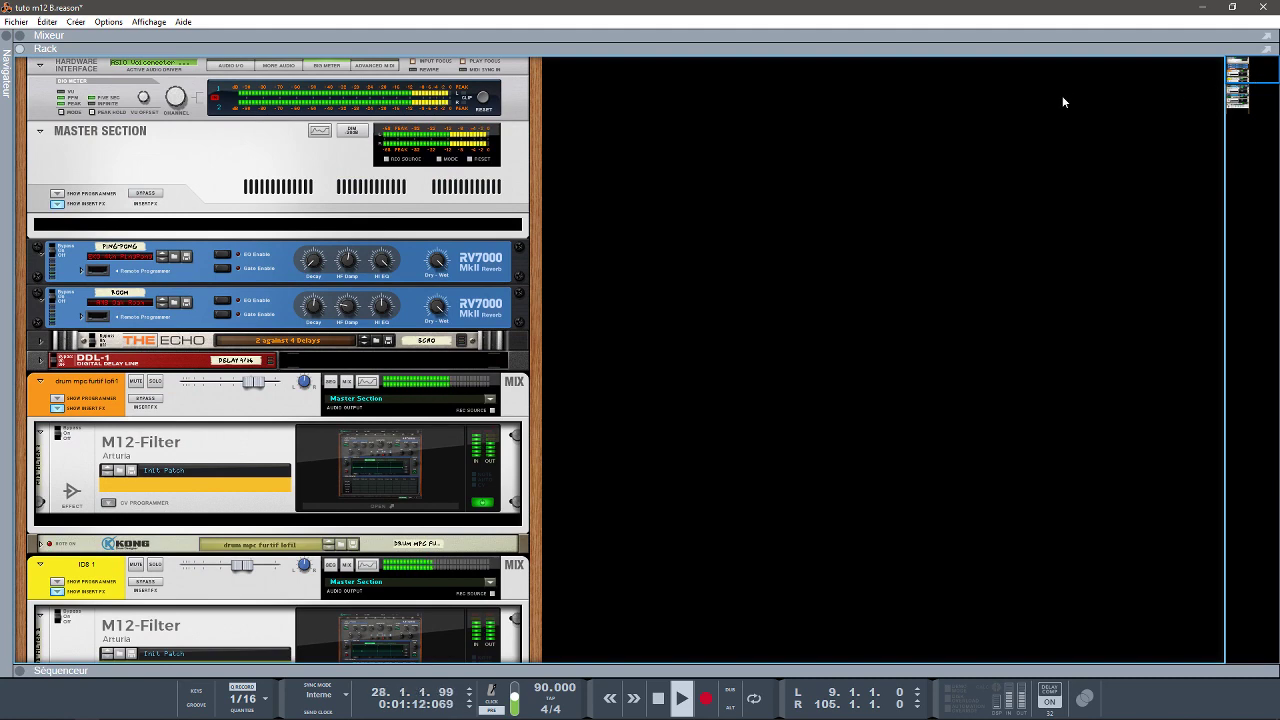
{"action": "key", "text": "F5"}
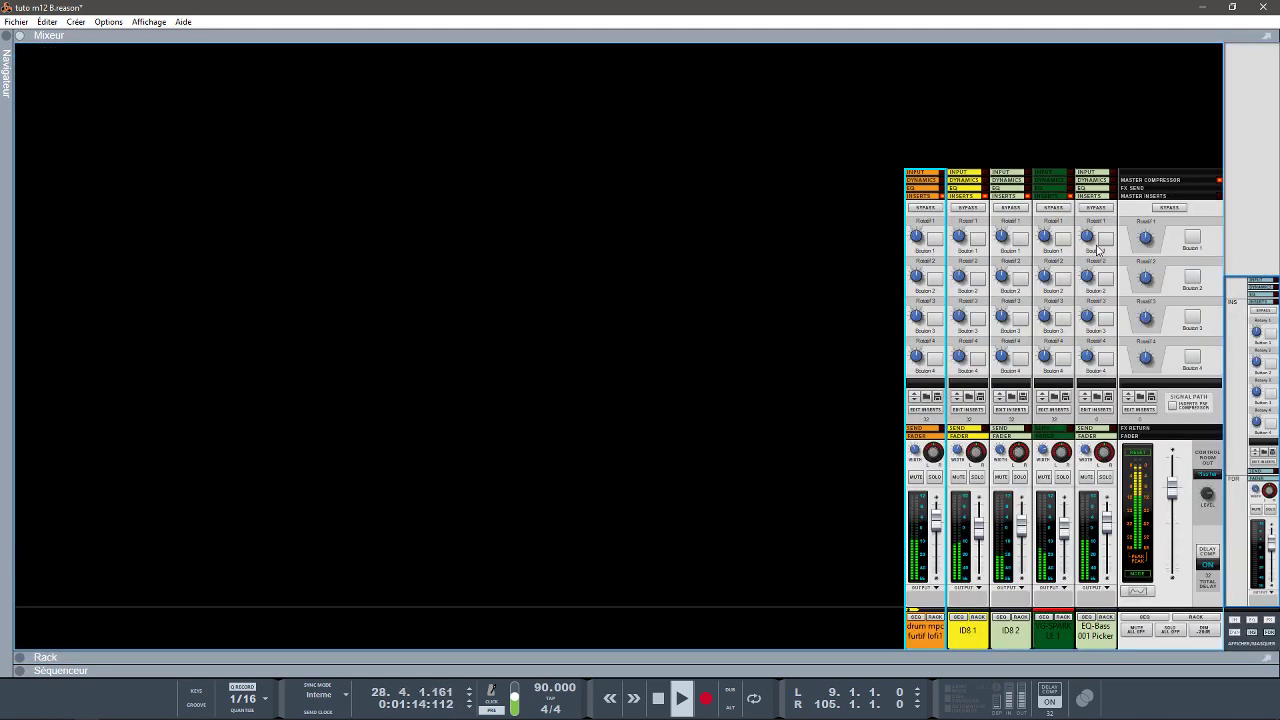
Bypass the insert effects channel by channel across the full mix, and reactivate them all to compare the sound
{"action": "left_click", "coordinate": [931, 209]}
{"action": "left_click", "coordinate": [972, 208]}
{"action": "left_click", "coordinate": [1012, 208]}
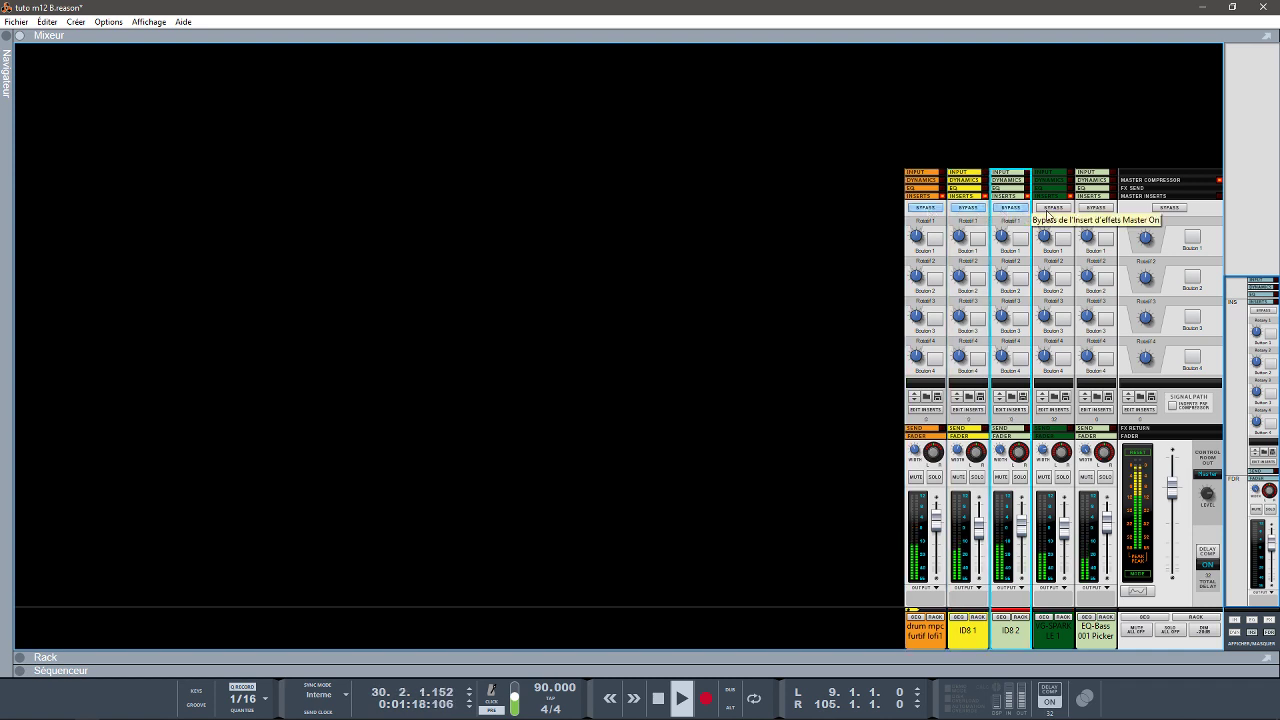
{"action": "left_click", "coordinate": [1054, 208]}
{"action": "left_click", "coordinate": [1099, 209]}
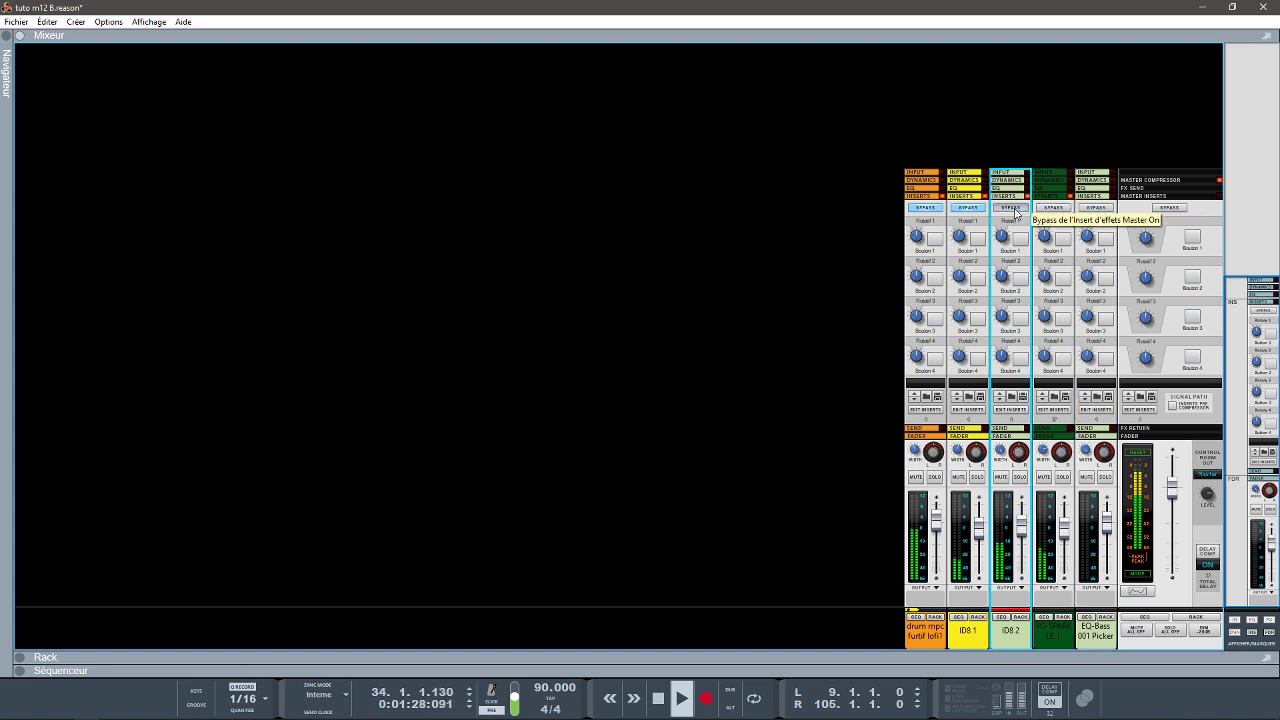
{"action": "left_click", "coordinate": [925, 207]}
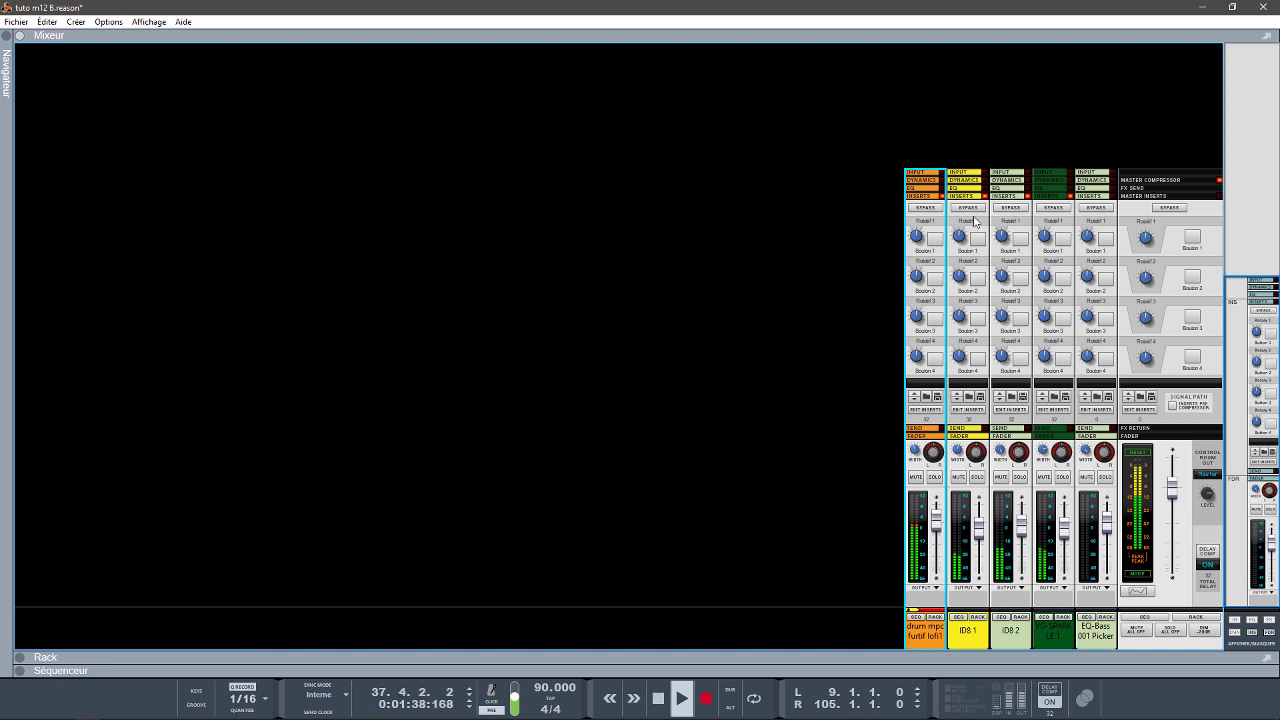
Bypass the insert effects of all five channels again, from the drums to EQ-Bass 001 Picker, during playback
{"action": "left_click", "coordinate": [926, 208]}
{"action": "left_click", "coordinate": [968, 208]}
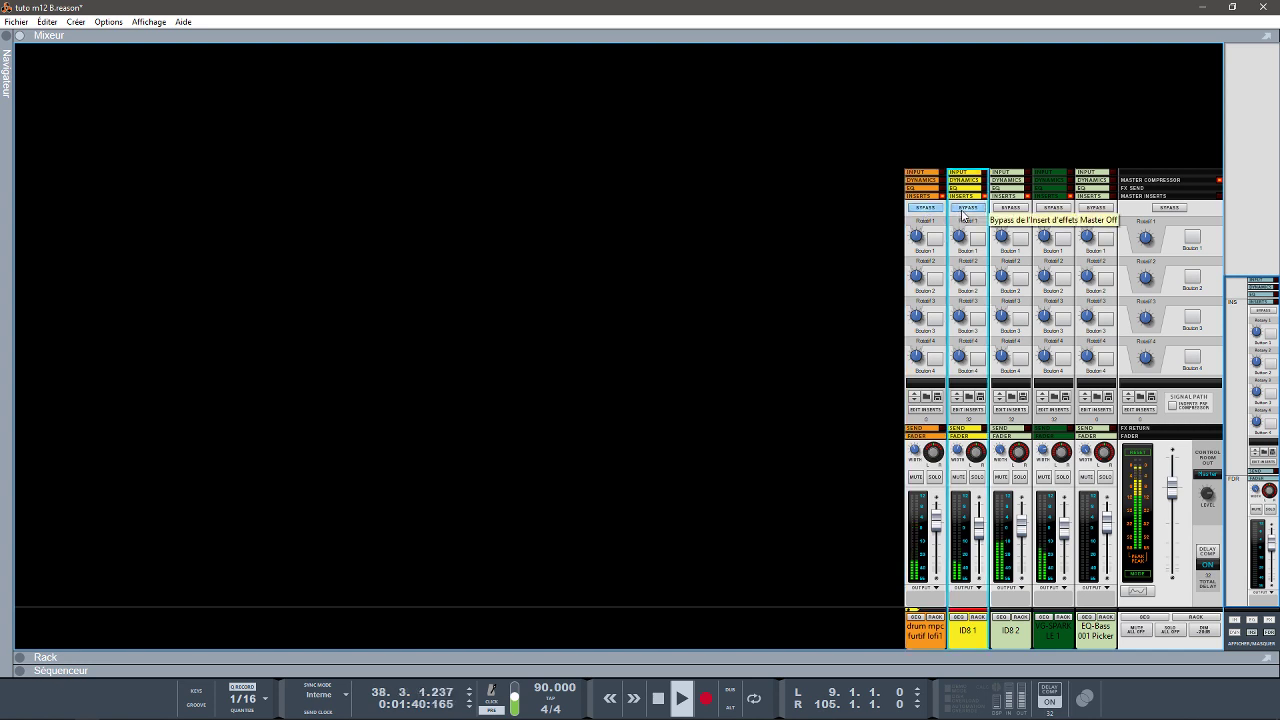
{"action": "left_click", "coordinate": [1011, 208]}
{"action": "left_click", "coordinate": [1053, 208]}
{"action": "left_click", "coordinate": [1096, 208]}
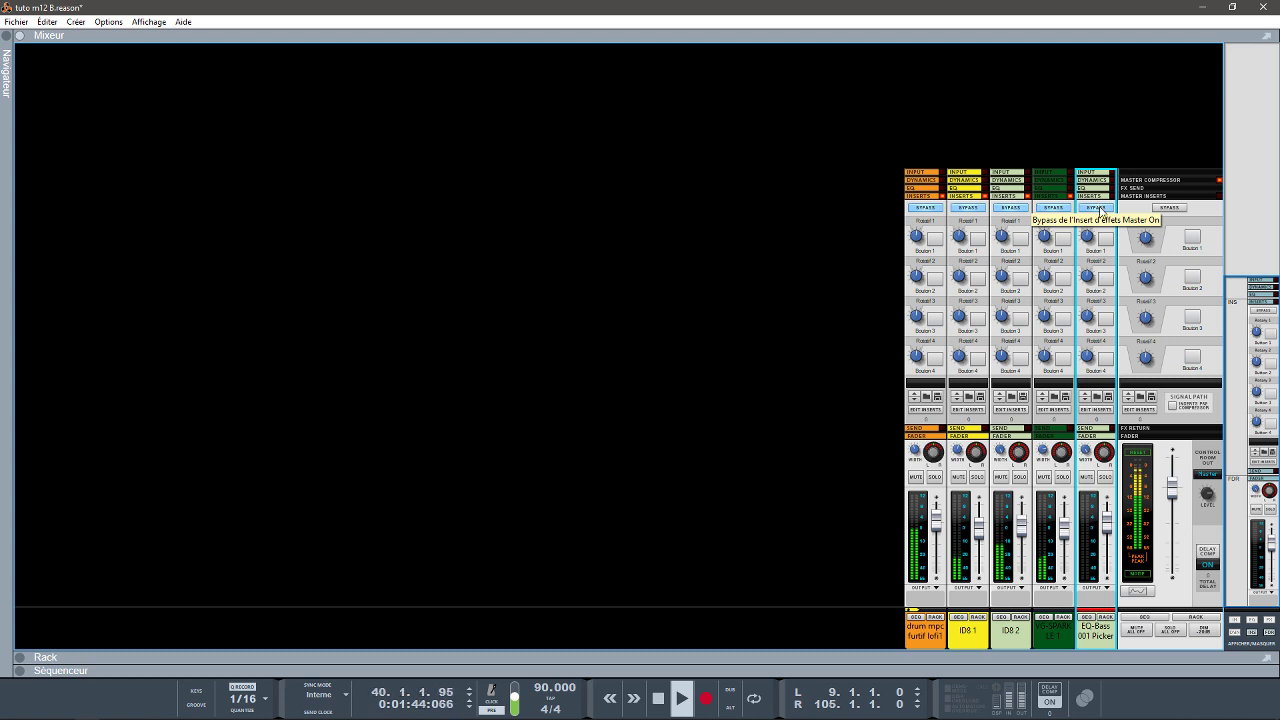
Turn off the insert bypass on all five channels, from EQ-Bass 001 Picker back to the drums
{"action": "left_click", "coordinate": [1096, 208]}
{"action": "left_click", "coordinate": [1053, 208]}
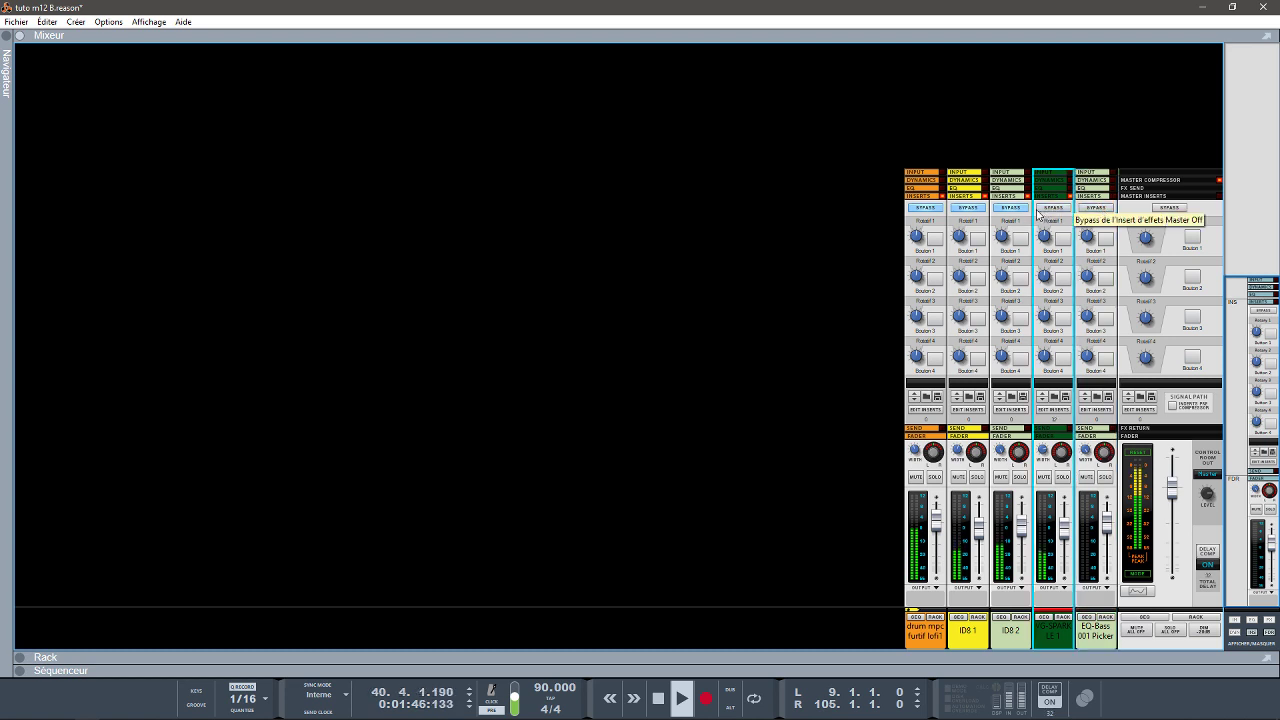
{"action": "left_click", "coordinate": [1010, 208]}
{"action": "left_click", "coordinate": [967, 208]}
{"action": "left_click", "coordinate": [924, 208]}
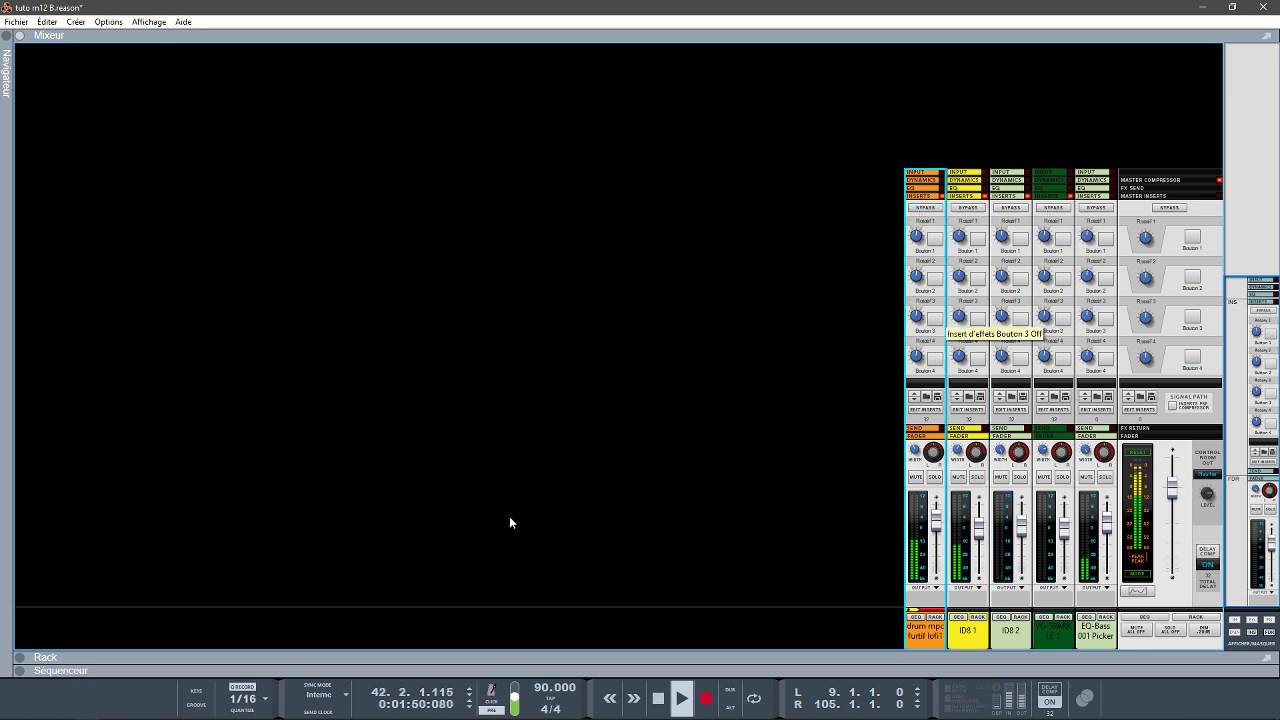
Show the rack alongside the mixer, reduce the EQ-Bass 001 Picker channel's stereo width and raise its fader slightly
{"action": "left_click", "coordinate": [19, 657]}
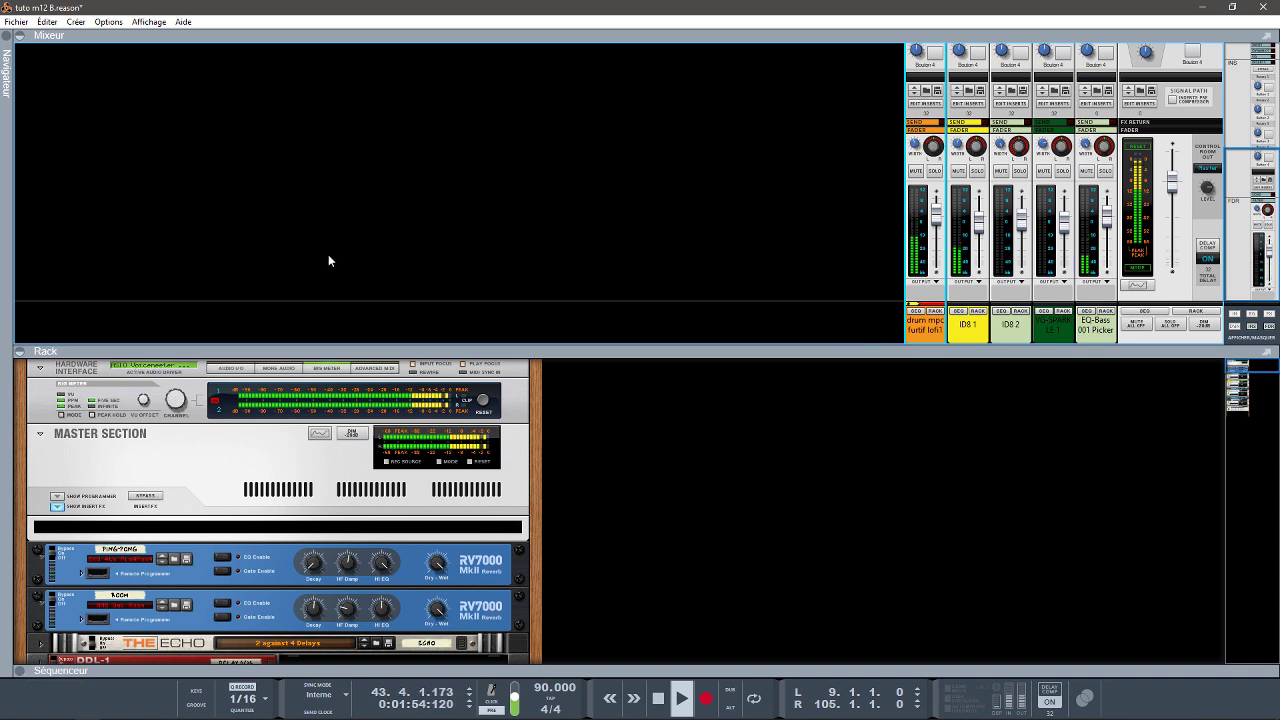
{"action": "left_click", "coordinate": [1087, 163]}
{"action": "left_click_drag", "start_coordinate": [1109, 220], "coordinate": [1110, 212]}
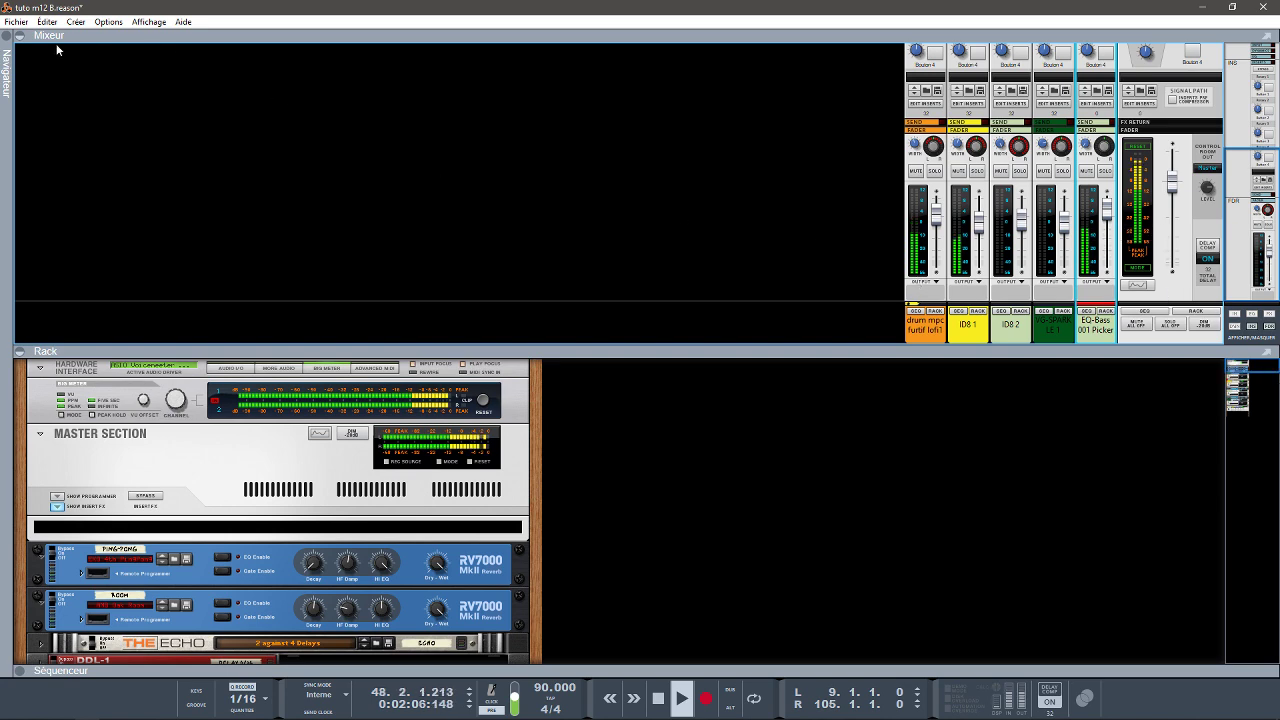
Hide the mixer and show the drum channel's M12-Filter editor beside the rack, with playback stopped
{"action": "left_click", "coordinate": [19, 35]}
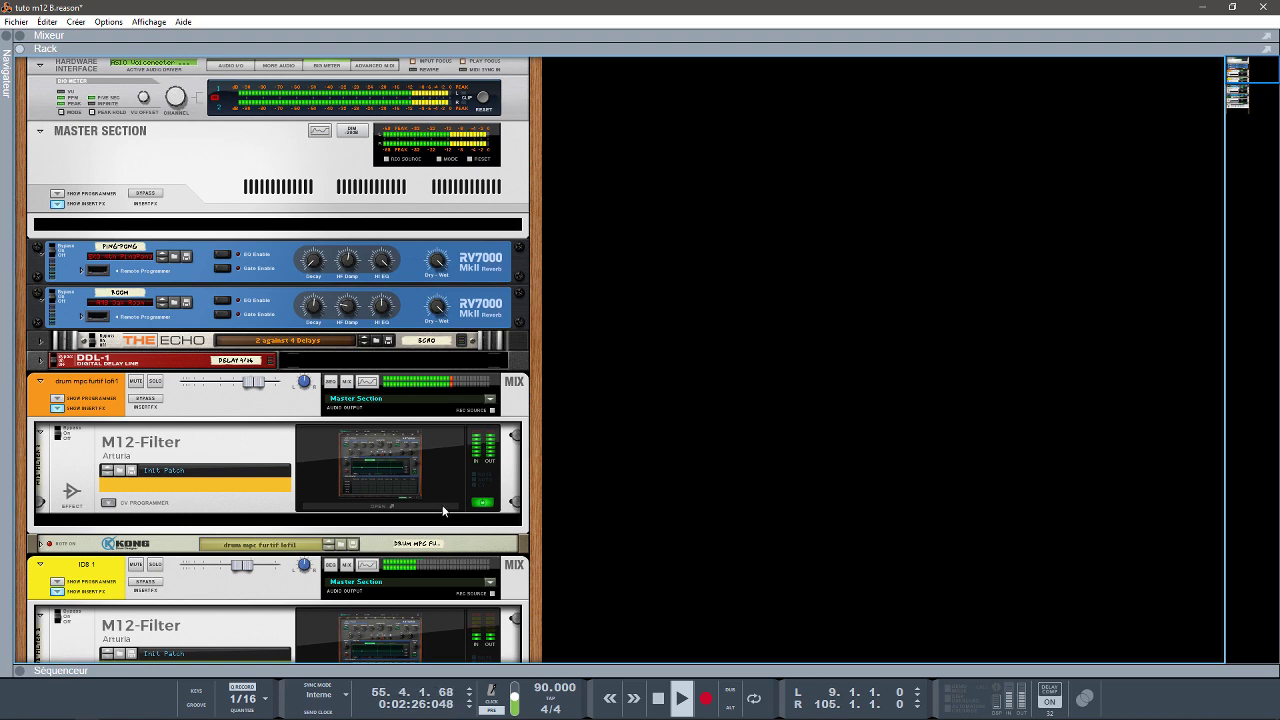
{"action": "left_click", "coordinate": [380, 506]}
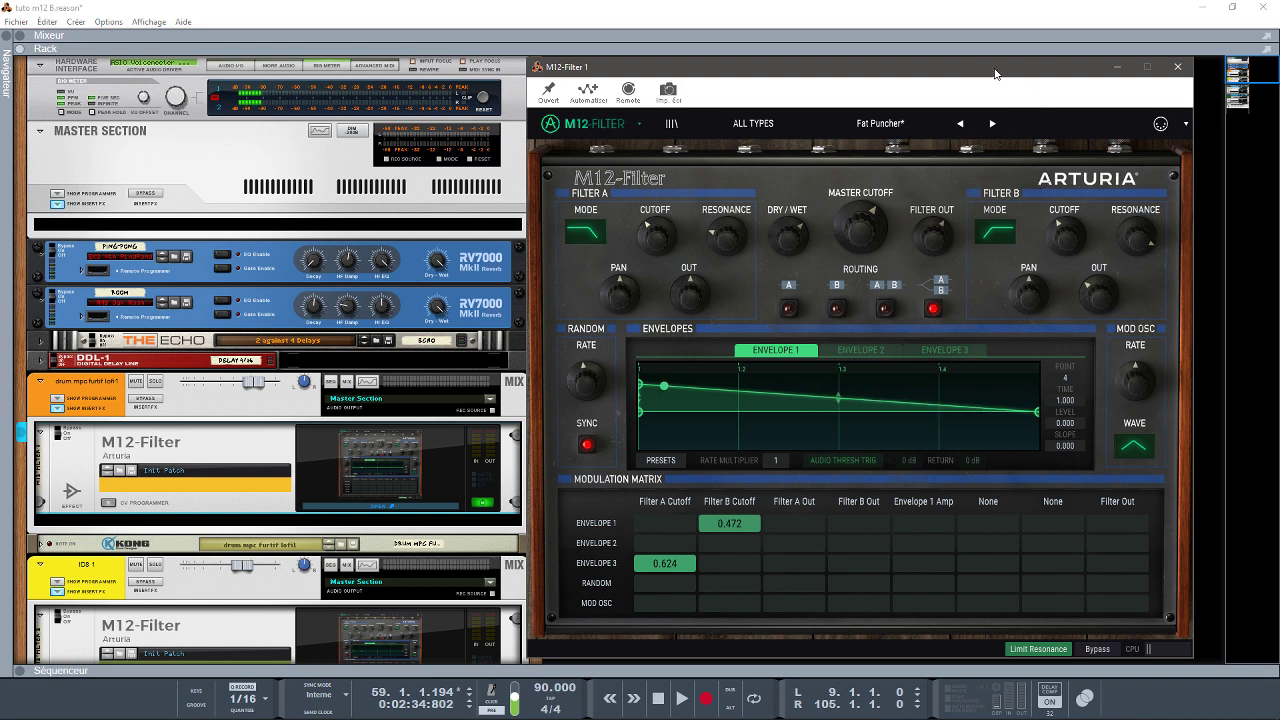
{"action": "left_click_drag", "start_coordinate": [994, 70], "coordinate": [1010, 72]}
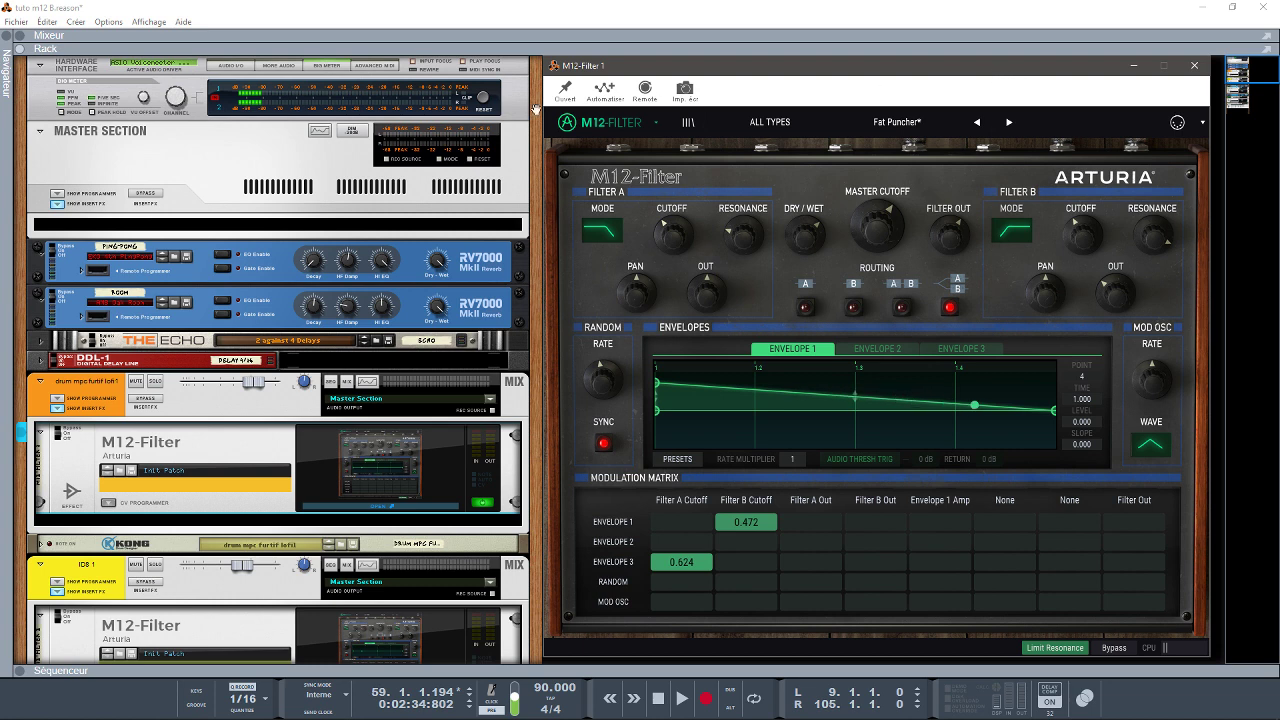
Look through the list of instrument manufacturers in the browser, and hide the browser again
{"action": "left_click", "coordinate": [8, 55]}
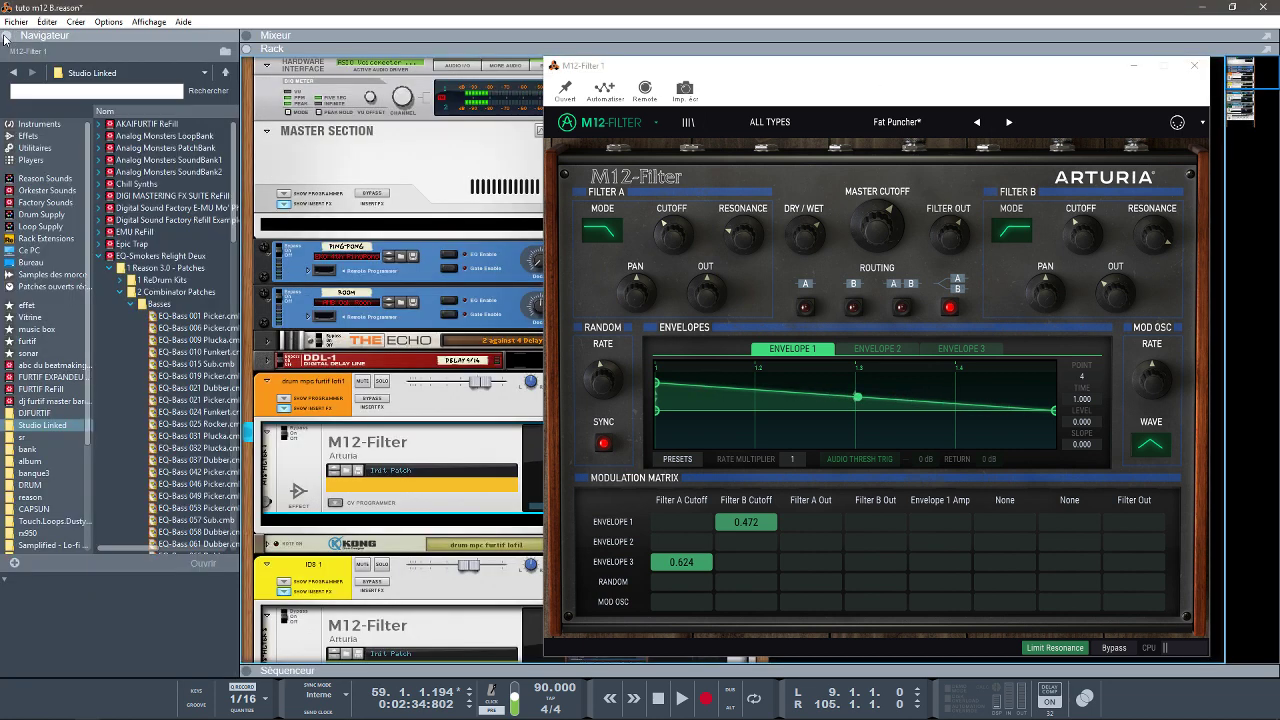
{"action": "left_click", "coordinate": [42, 127]}
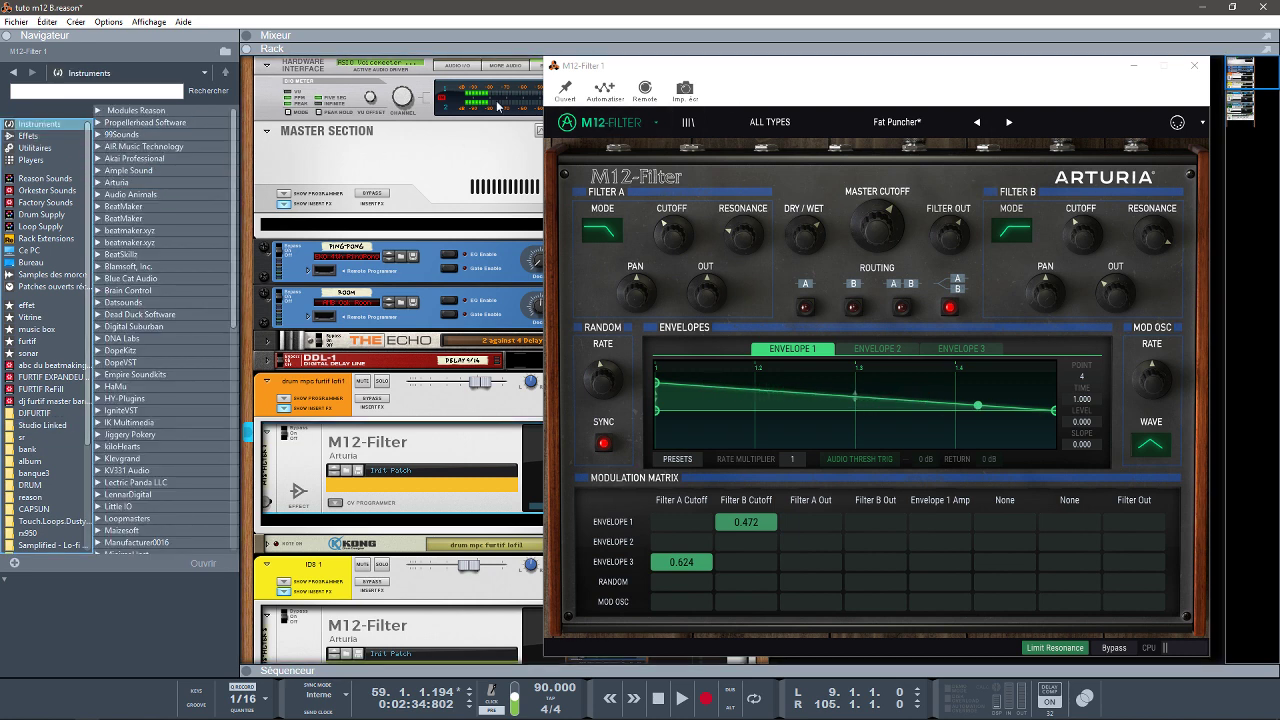
{"action": "left_click", "coordinate": [5, 38]}
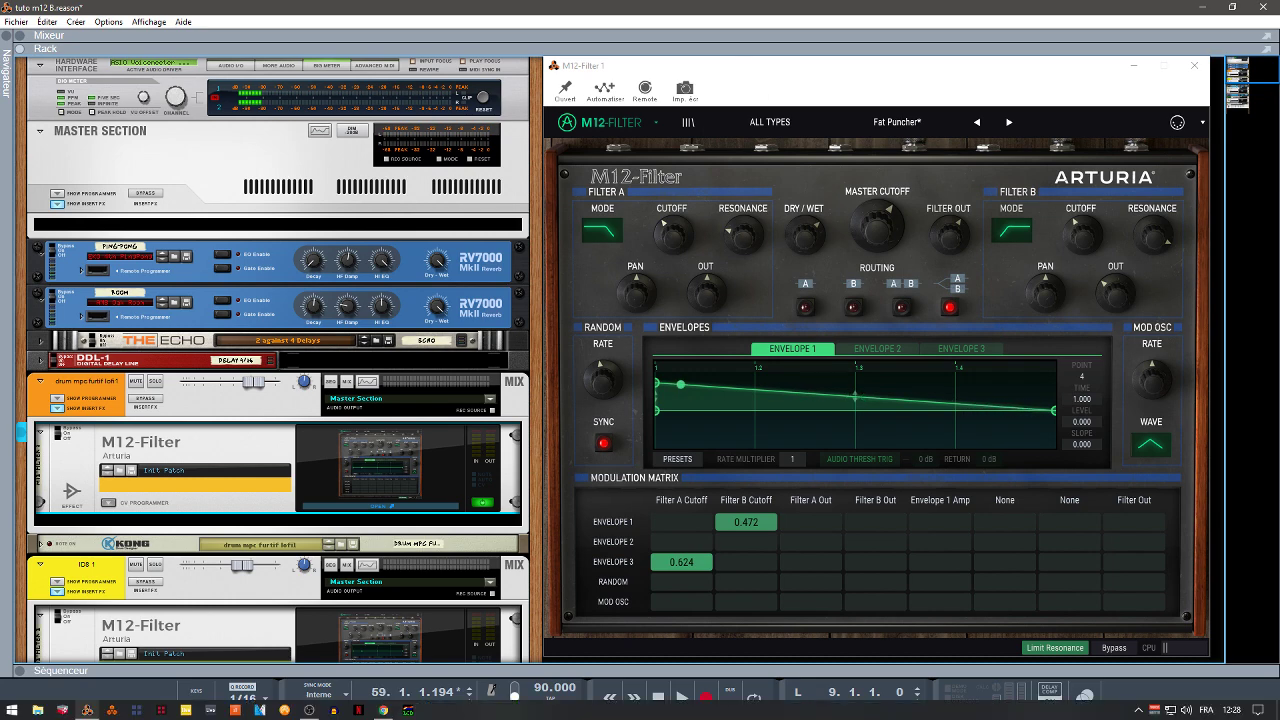
Switch to Chrome and show the product image and purchase options on Arturia's M12-Filter page
{"action": "left_click", "coordinate": [383, 710]}
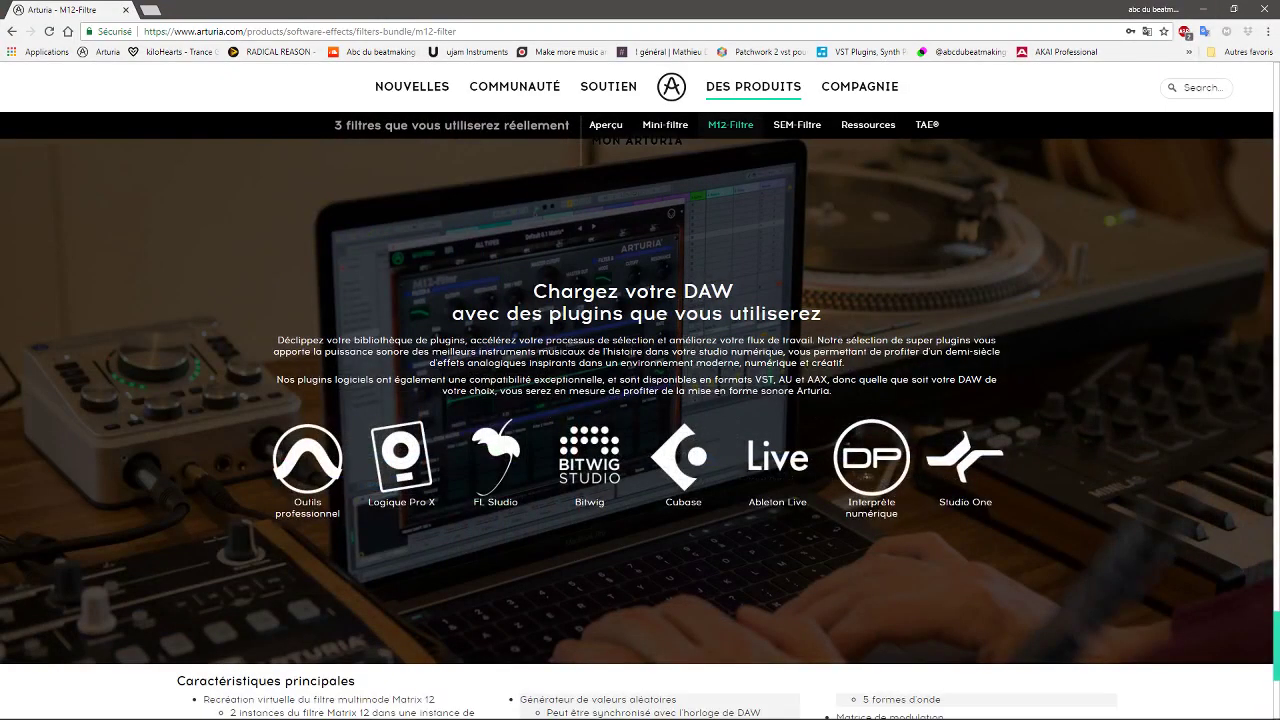
{"action": "left_click_drag", "start_coordinate": [1278, 655], "coordinate": [1275, 112]}
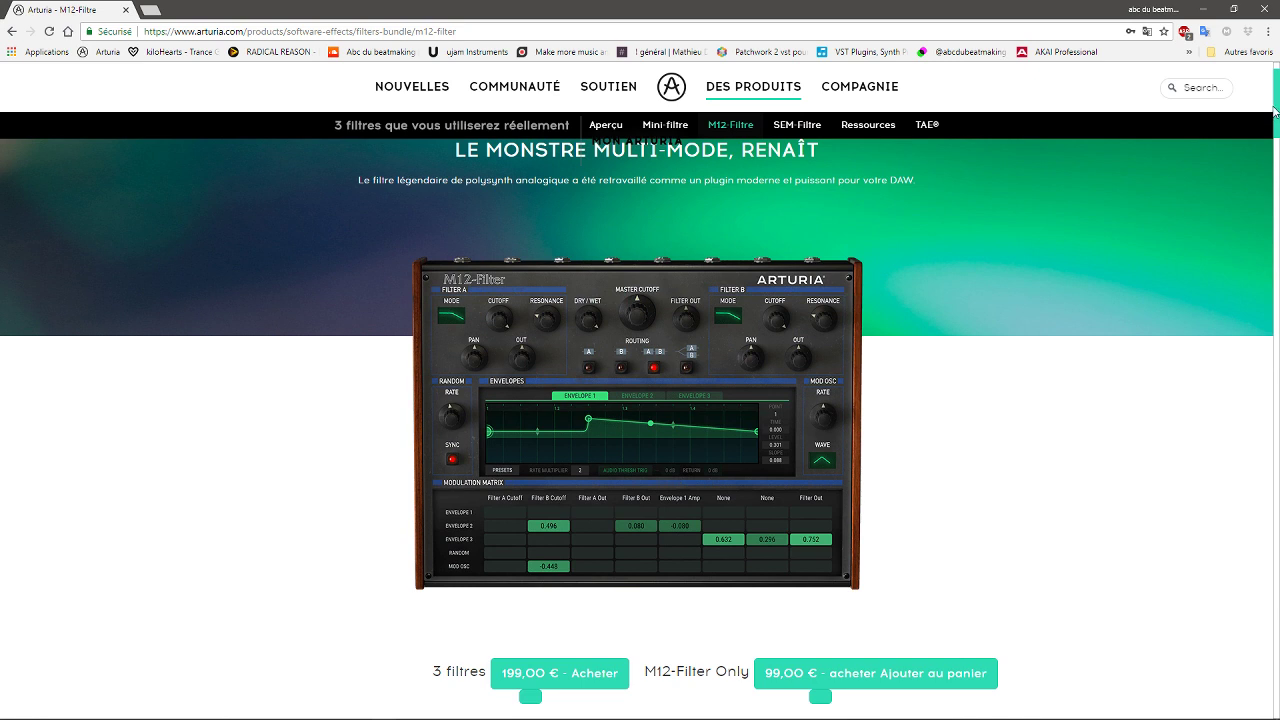